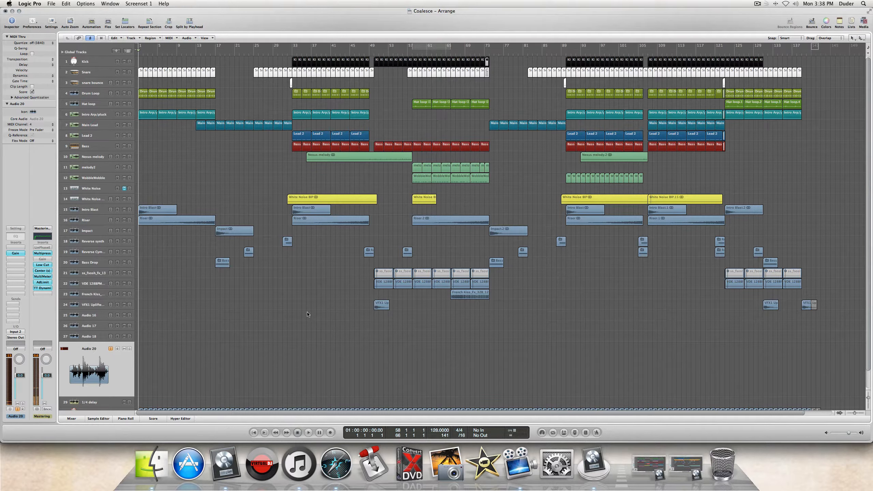
Step: Return the playhead to the start of the song and select the Kick track
click(307, 313)
click(286, 51)
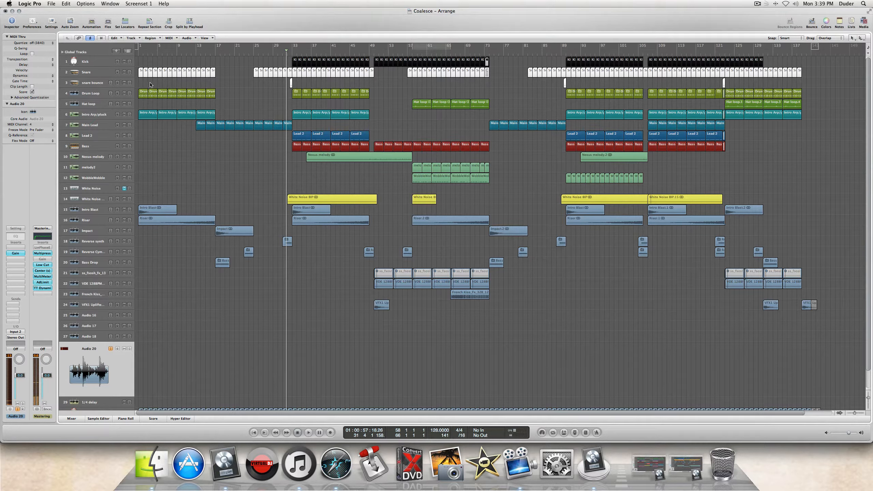
key(Return)
click(119, 63)
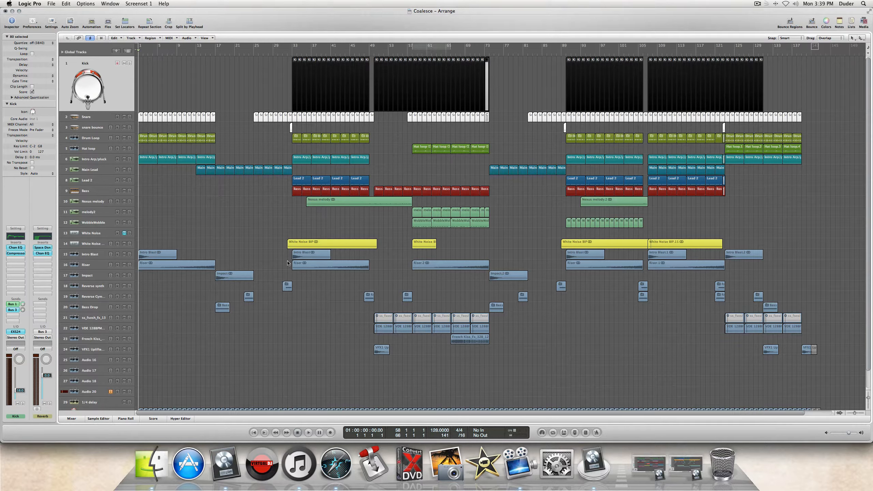
Step: Show the mixer and examine the settings of the Compressor on the Kick channel strip
click(73, 418)
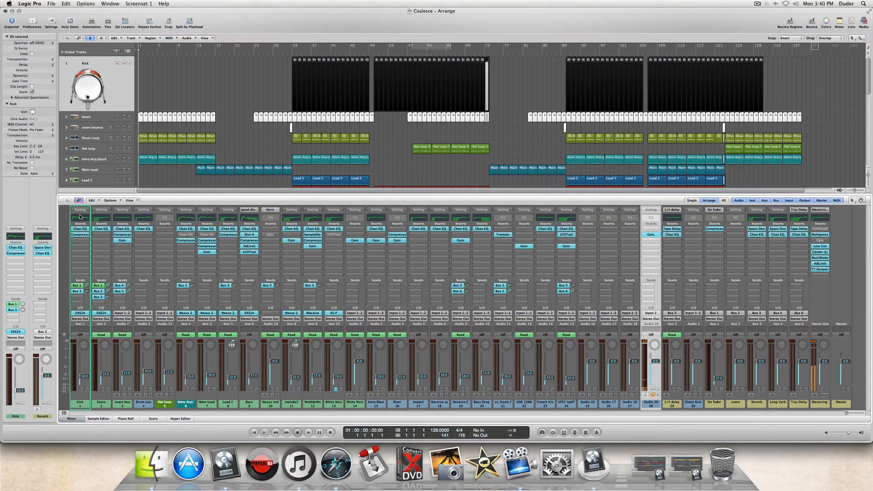
click(78, 235)
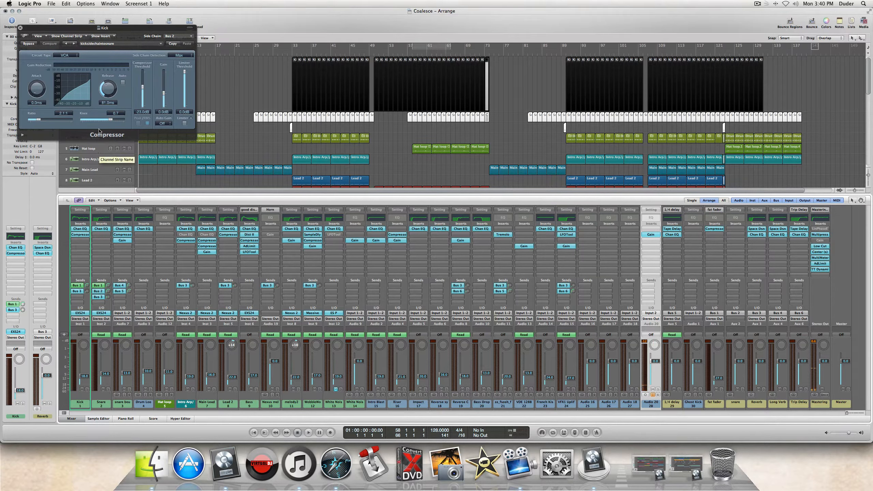
drag(75, 30, 169, 51)
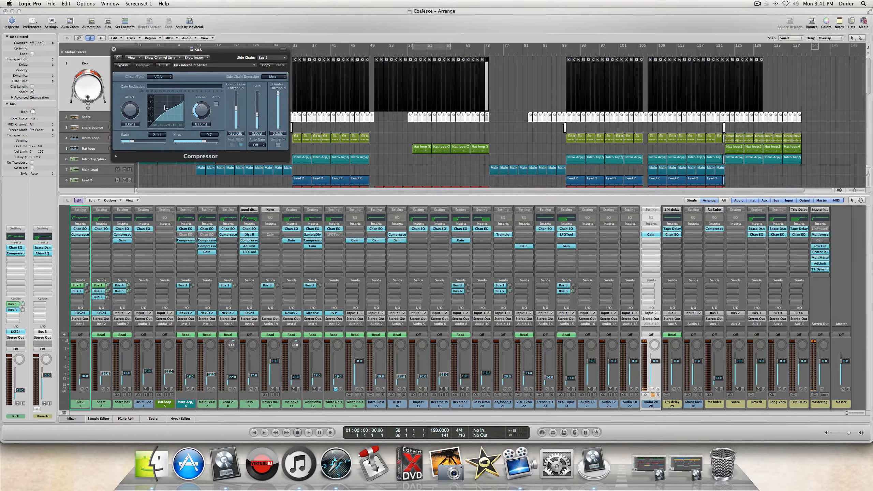
drag(157, 52, 345, 49)
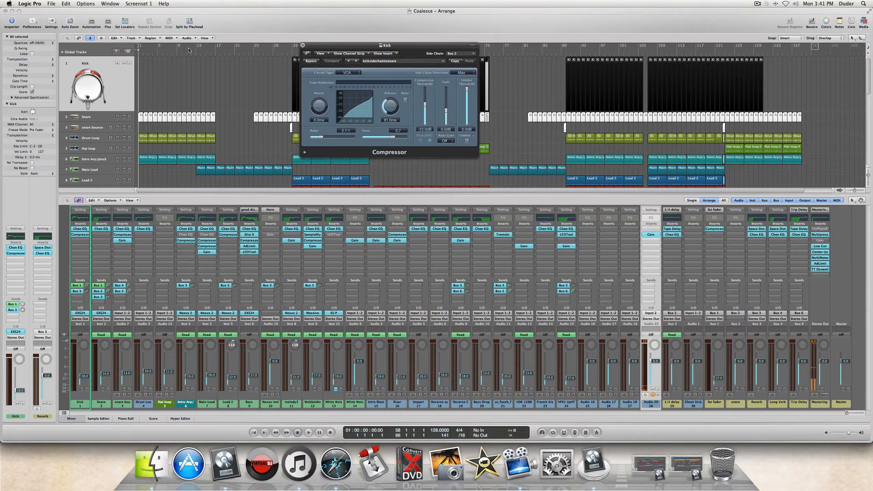
drag(310, 46, 182, 49)
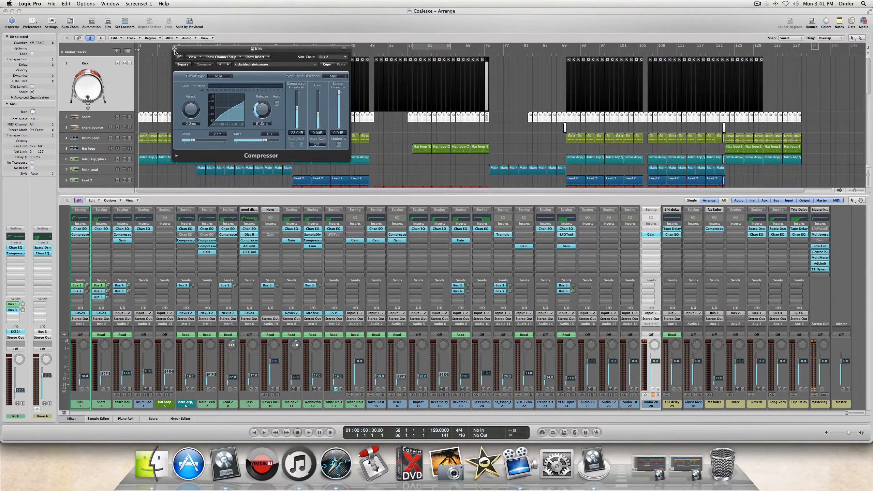
click(174, 48)
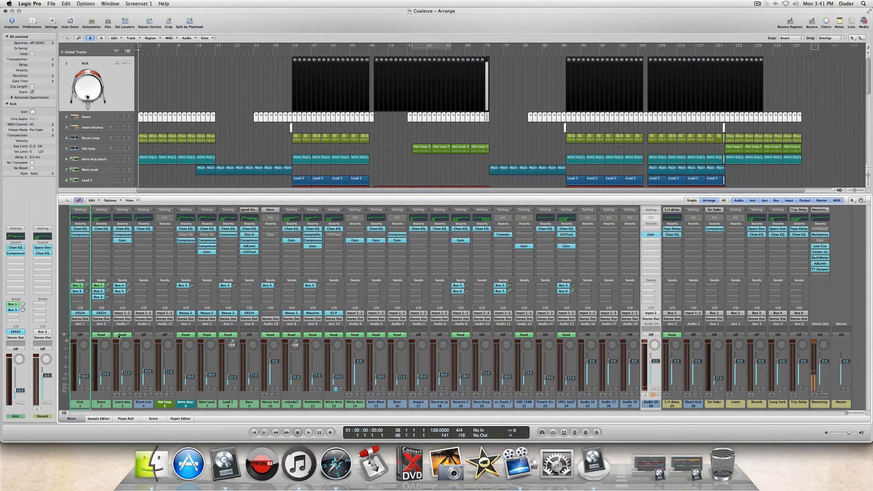
Step: Examine a Snare region's notes in the Piano Roll and the sample zone of the track's EXS24 instrument, closing both when finished
click(99, 395)
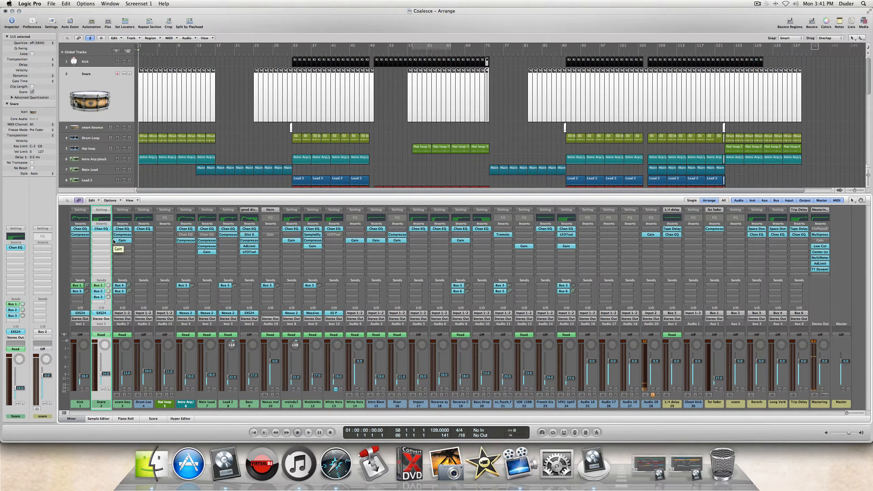
double_click(141, 95)
double_click(19, 332)
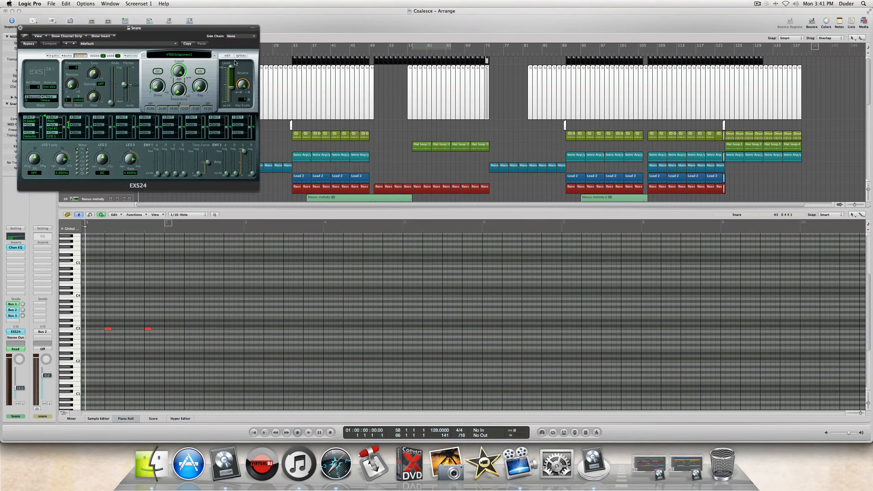
click(227, 55)
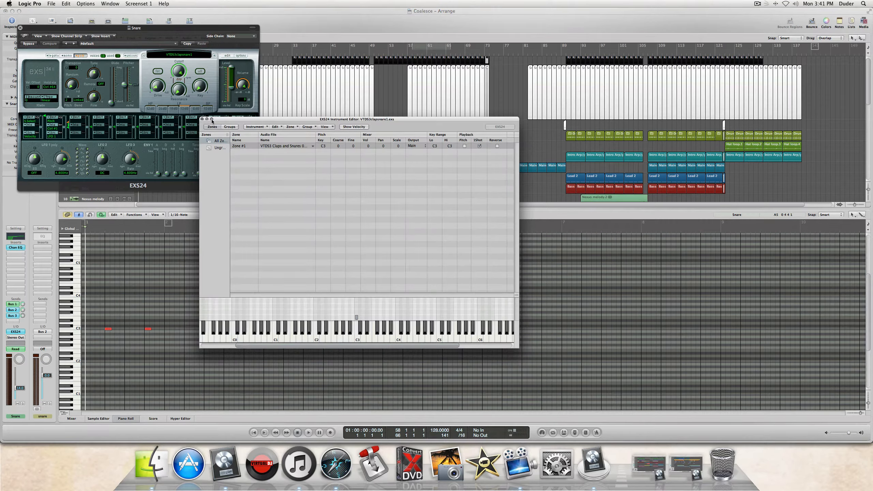
click(202, 119)
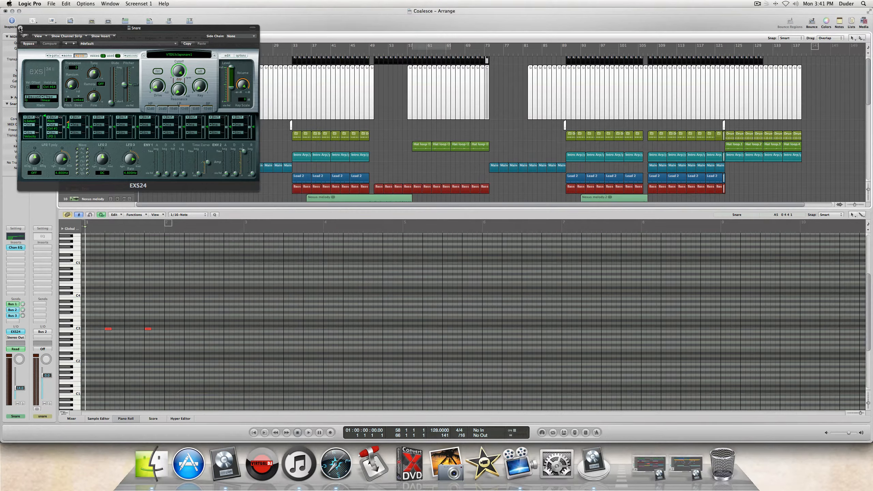
click(20, 28)
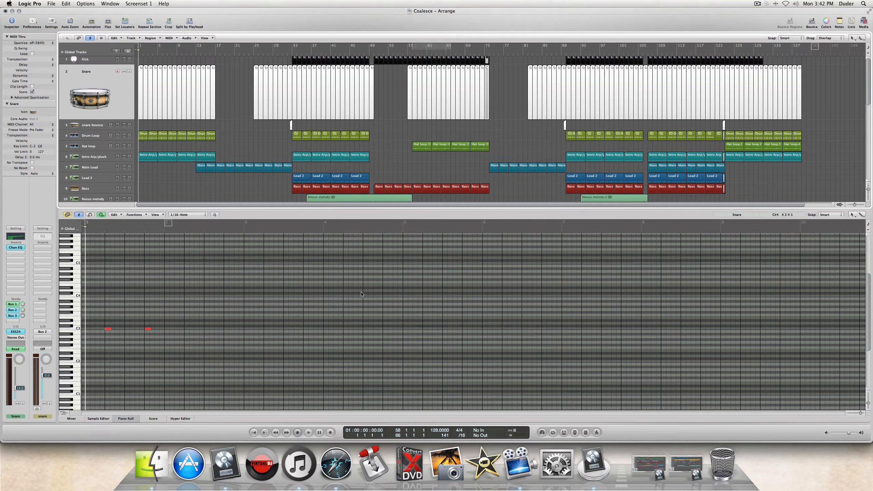
click(250, 188)
click(125, 419)
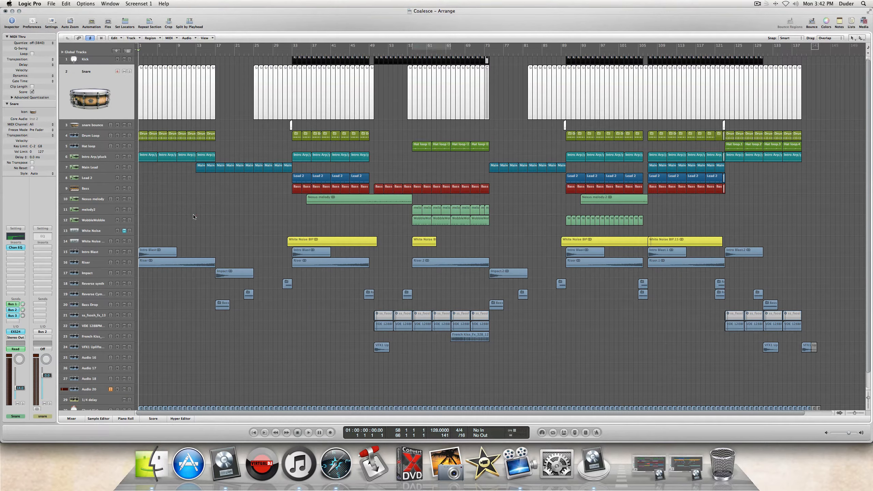
Step: Play the arrangement from the beginning to about bar 50 with the Mastering output strip shown
scroll(208, 158, up, 1)
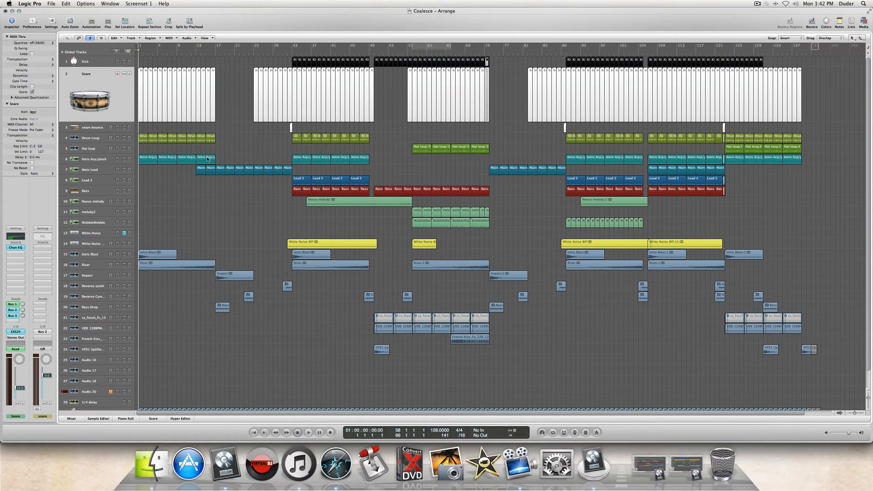
key(space)
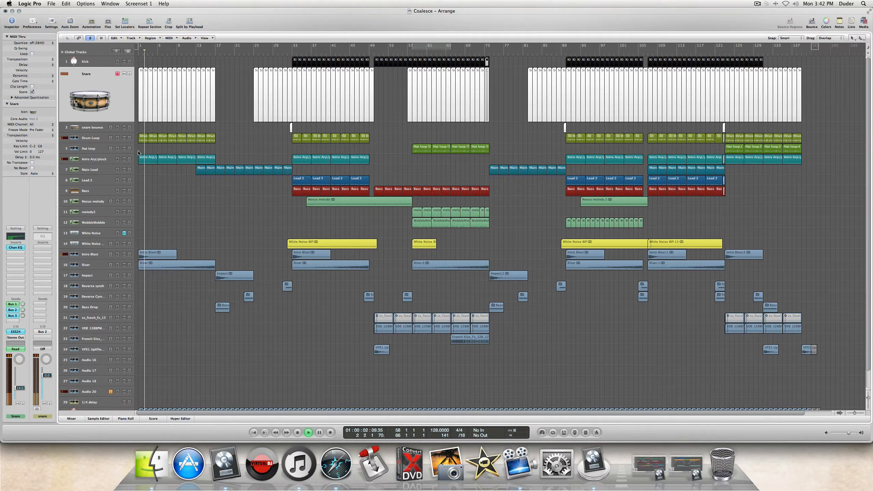
click(15, 338)
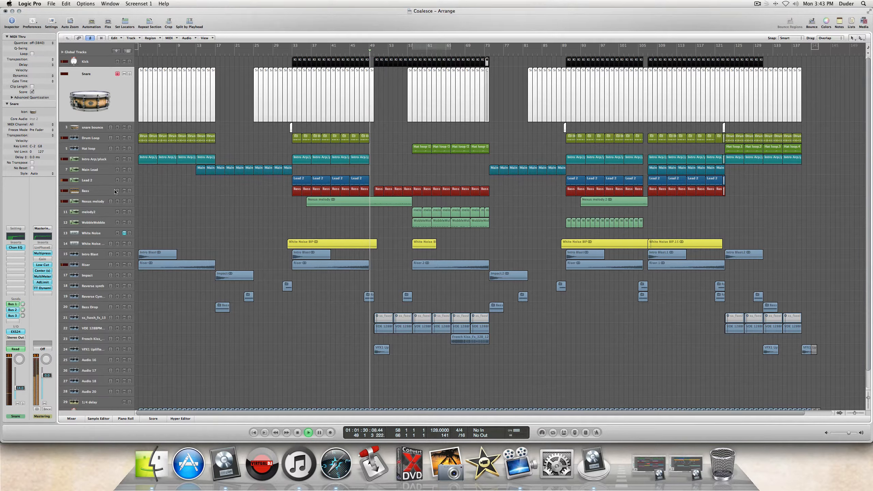
key(space)
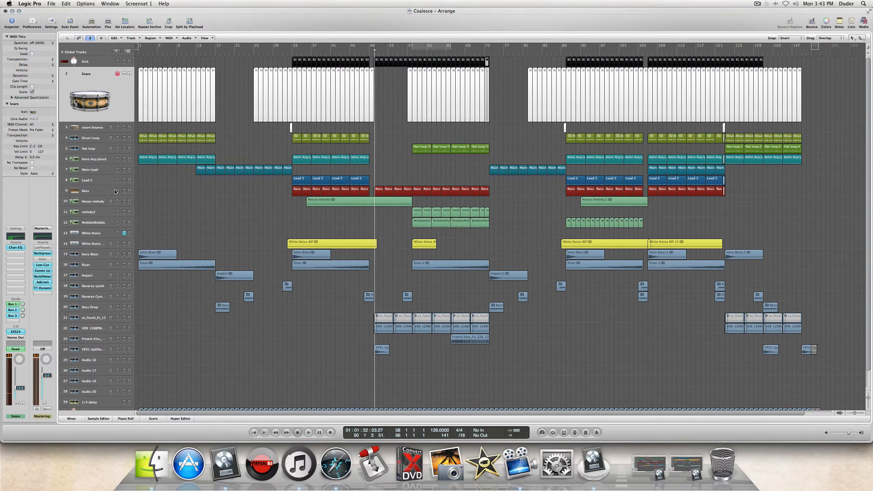
Step: Select the Kick track and disarm recording on the Snare track, leaving Kick unarmed and unsoloed
click(110, 391)
click(118, 63)
click(117, 63)
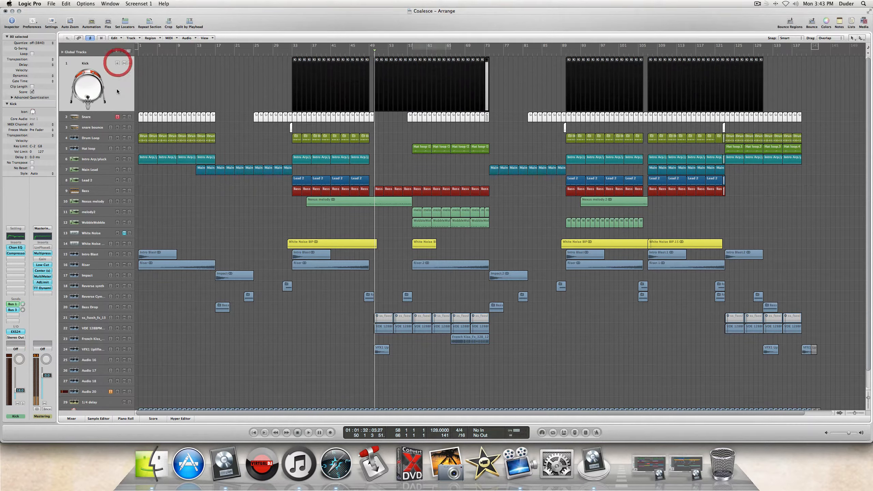
click(118, 117)
click(130, 63)
click(129, 63)
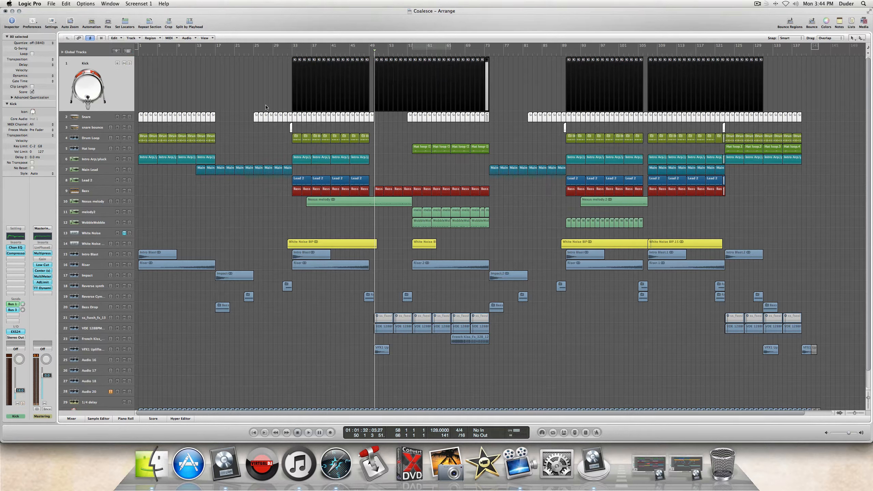
Step: Place the playhead at bar 32, just before the first Kick section, and solo the Audio 20 track
click(290, 52)
click(290, 52)
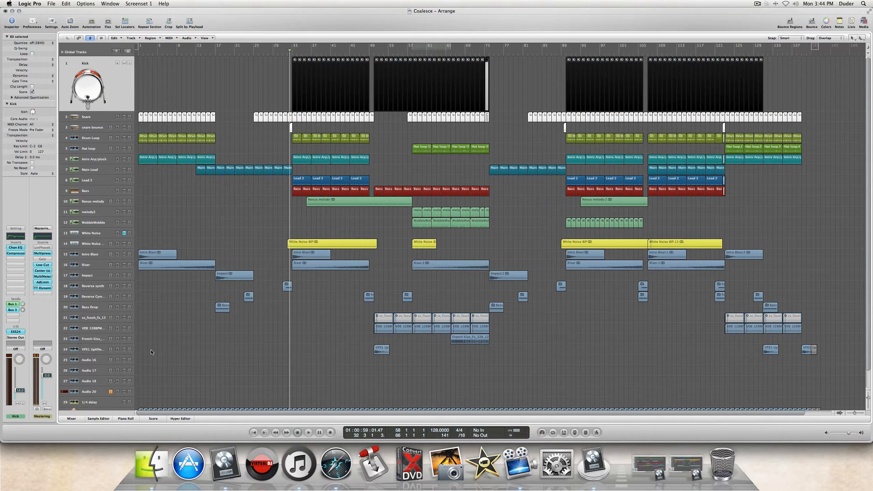
scroll(149, 382, down, 1)
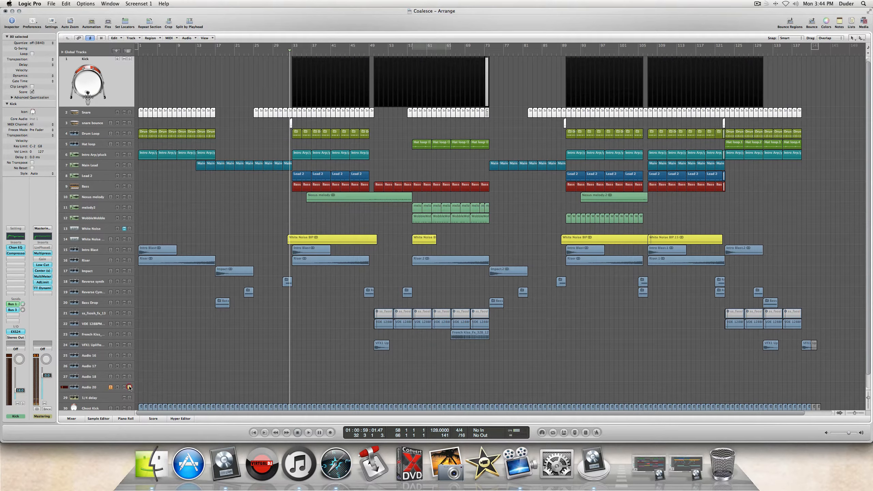
click(129, 387)
scroll(125, 135, up, 1)
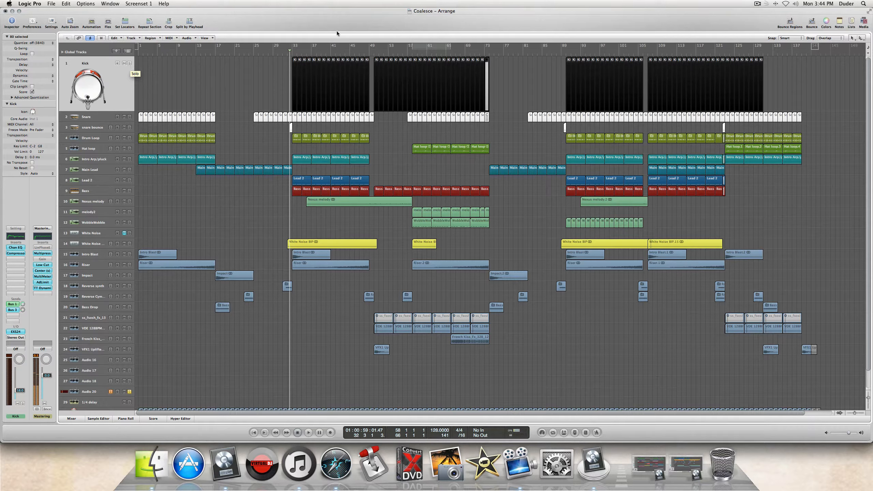
Step: Set a cycle range from bar 33 to bar 49 and audition it with the Kick track soloed
drag(294, 47, 369, 48)
key(space)
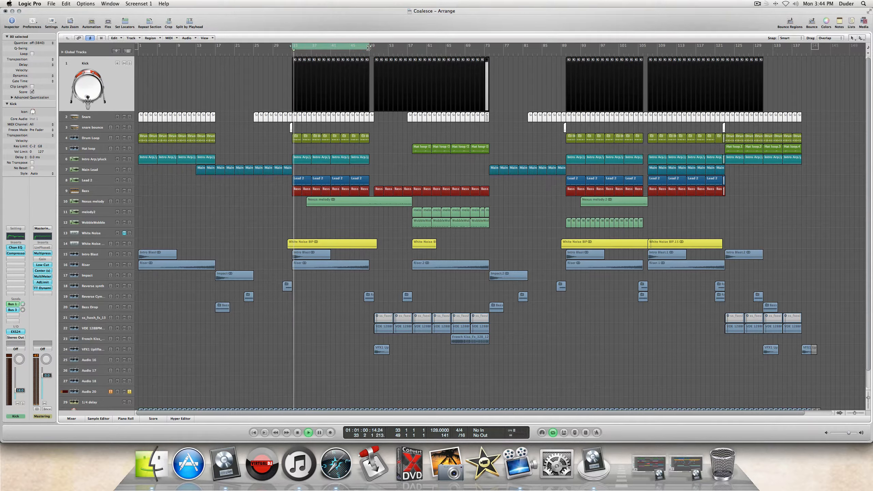
click(130, 63)
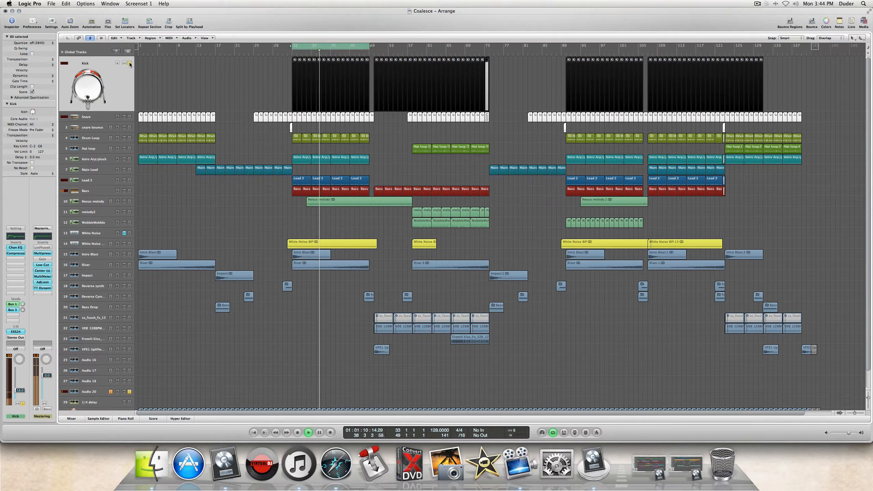
key(space)
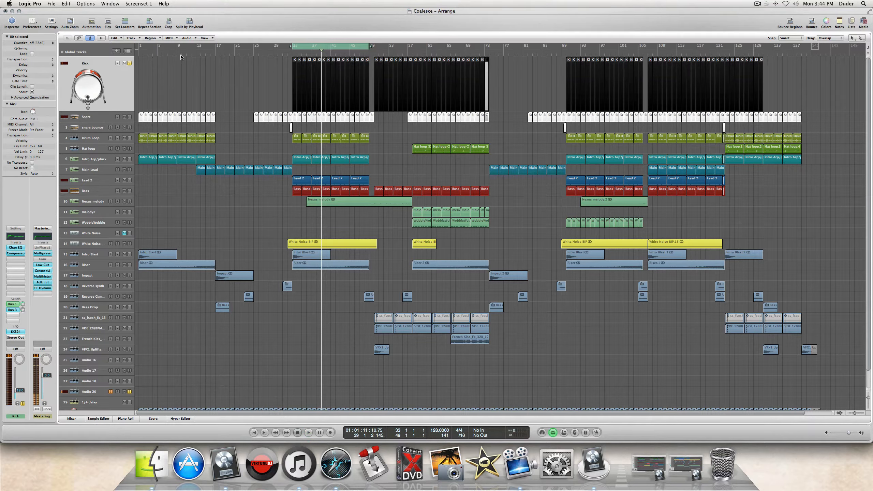
key(Return)
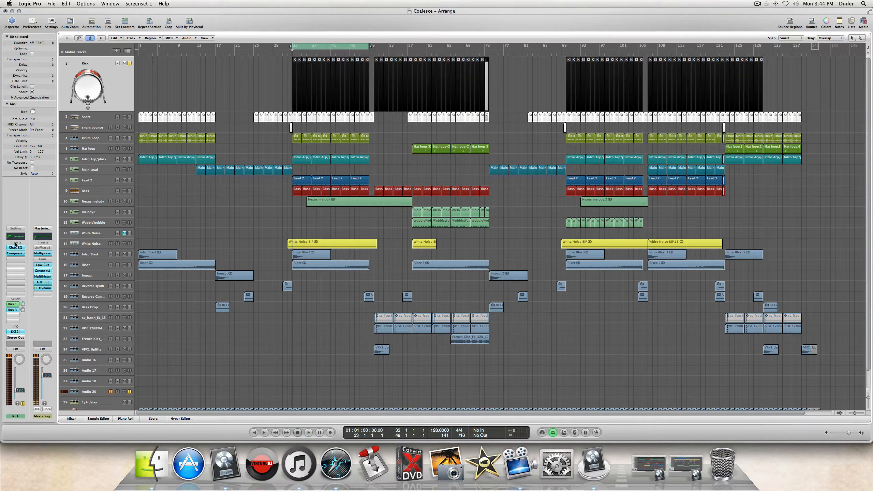
Step: Open the Kick track's Channel EQ and examine its curve and band settings
double_click(17, 238)
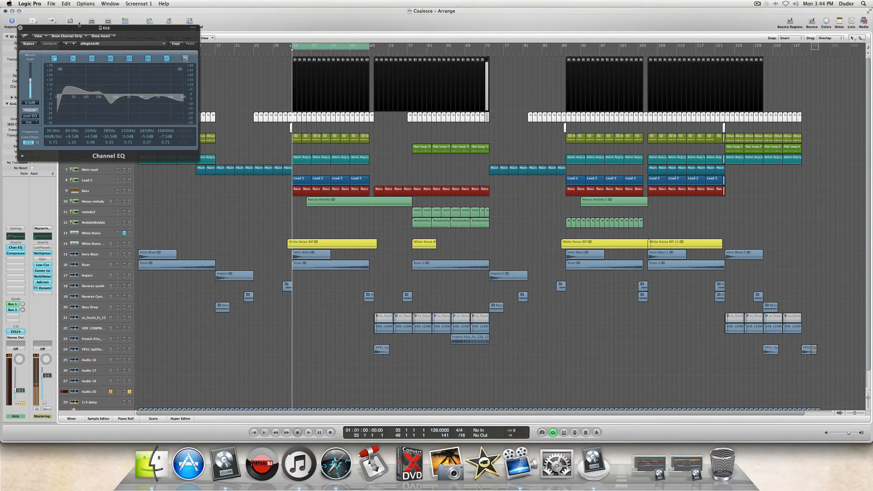
drag(77, 28, 139, 71)
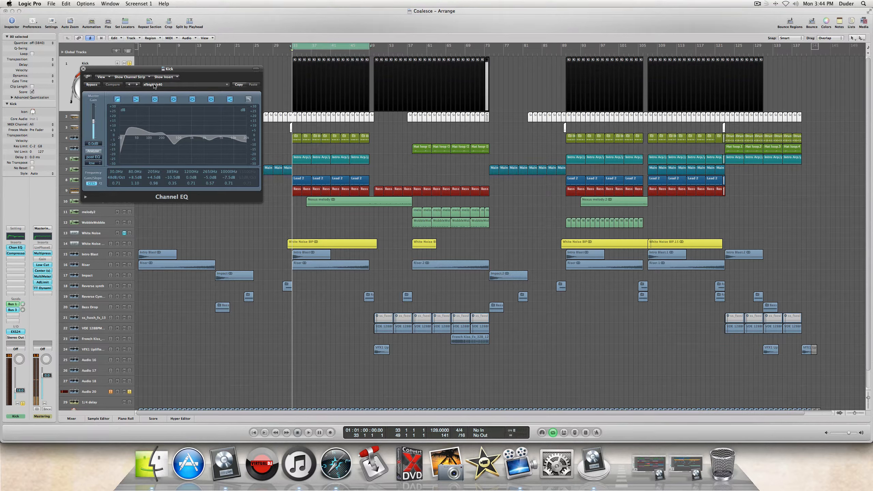
drag(128, 71, 143, 92)
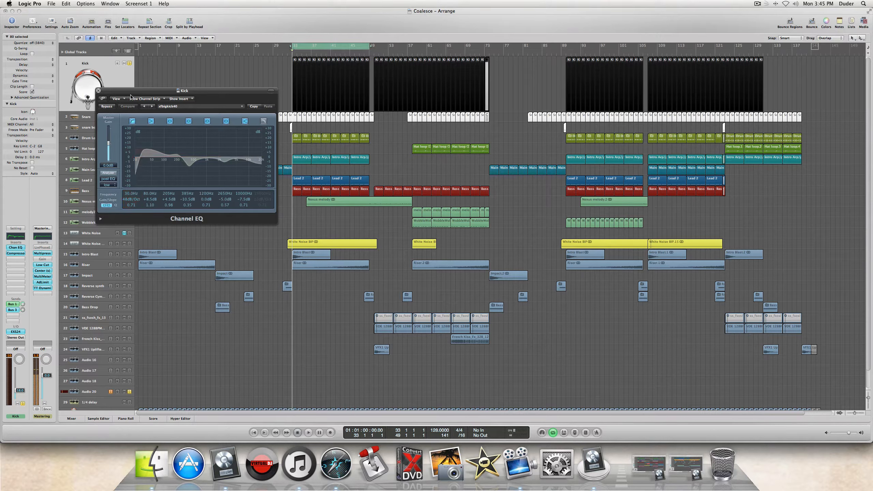
drag(131, 91, 139, 139)
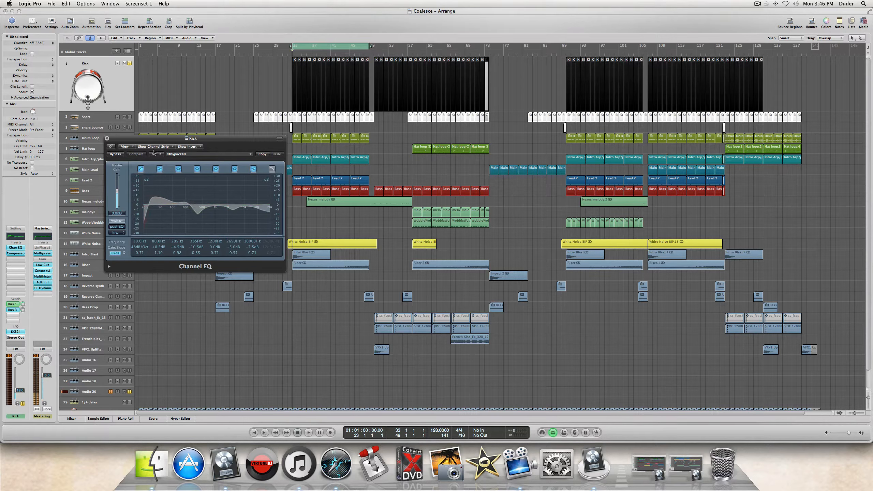
drag(150, 140, 188, 157)
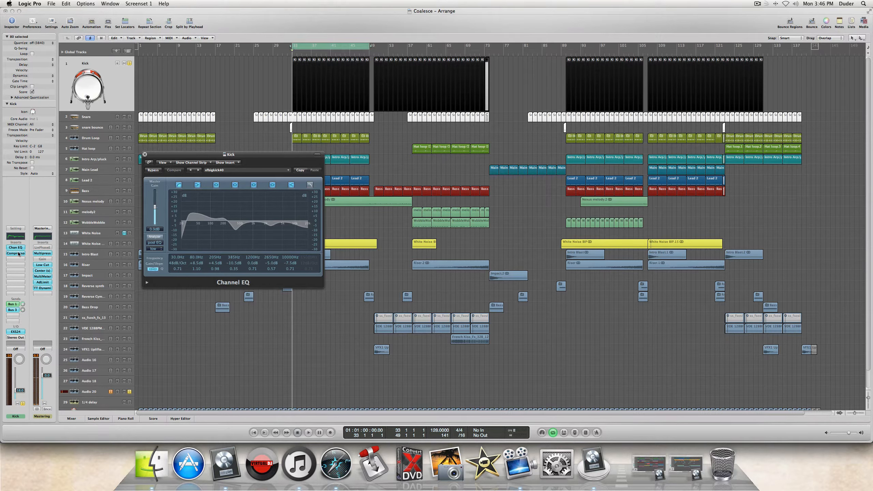
Step: Bypass both sends, the Channel EQ and the Compressor on the Kick channel, and play the cycle range to hear it unprocessed
click(12, 309)
click(13, 304)
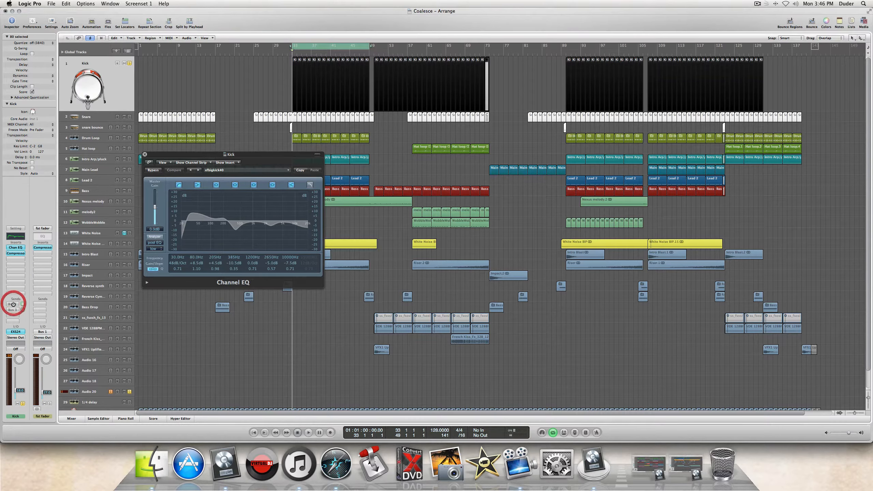
alt+click(14, 248)
alt+click(14, 254)
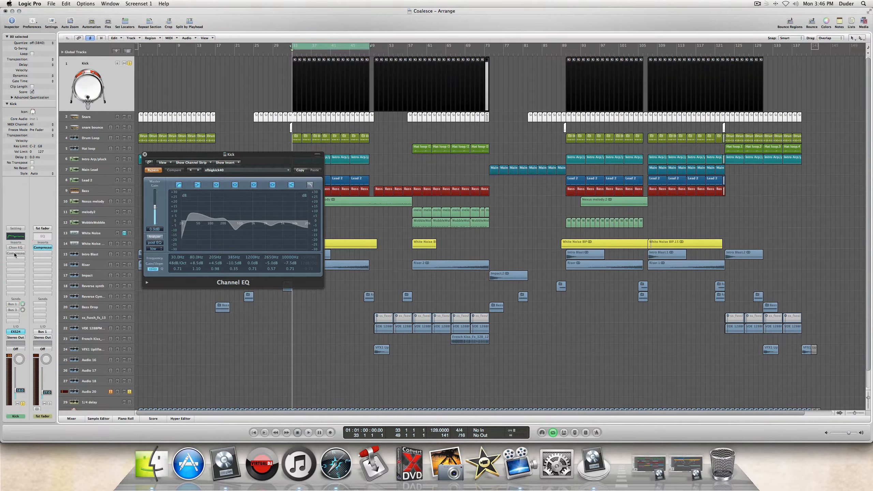
key(space)
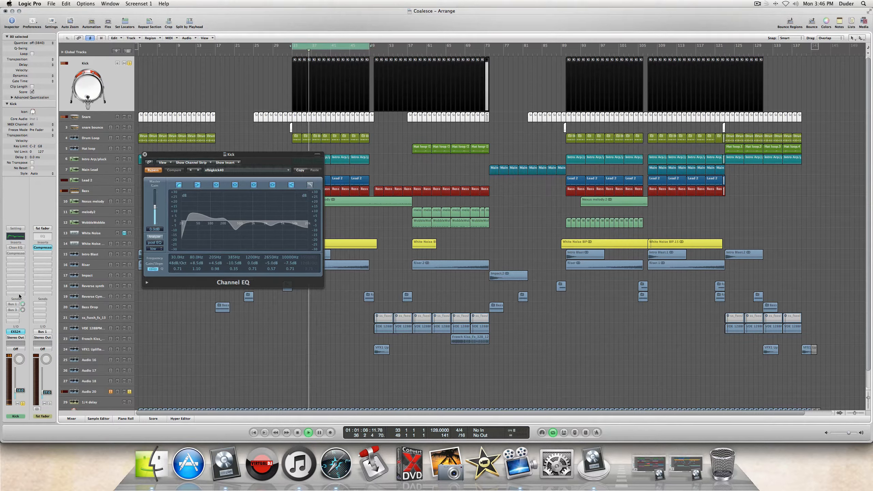
Step: Toggle the Kick's Channel EQ bypass during playback to compare both sounds, leaving the EQ active
click(153, 171)
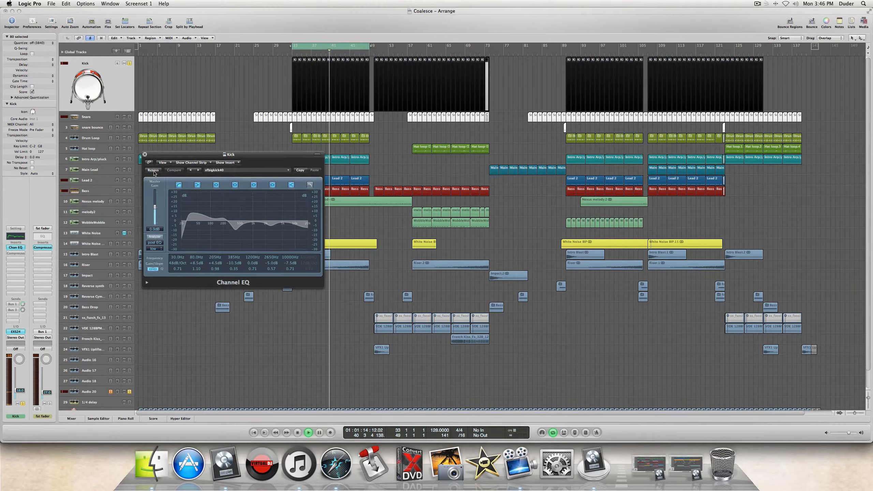
click(153, 171)
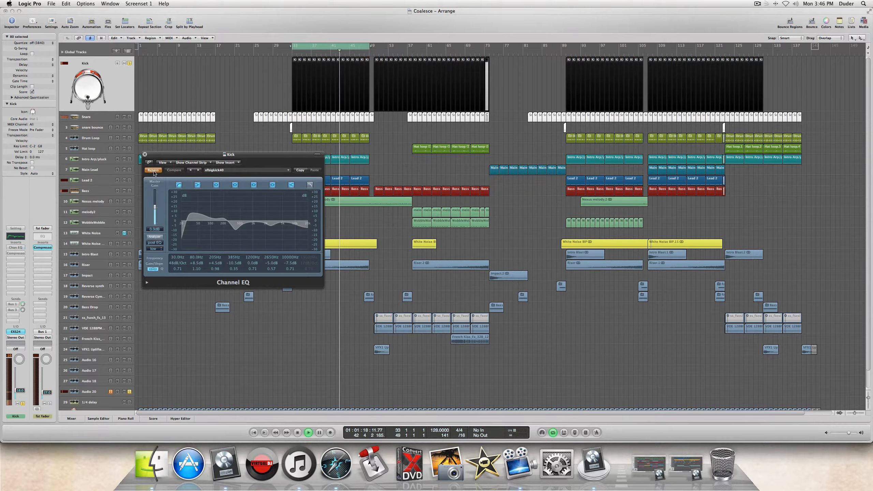
click(153, 170)
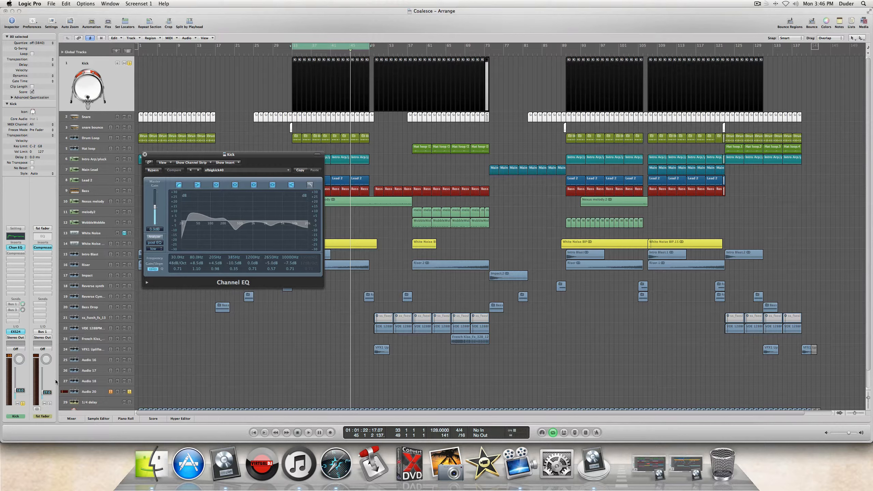
Step: Reactivate the Kick channel's Compressor and place its plug-in window beside the Channel EQ to examine its settings
click(16, 253)
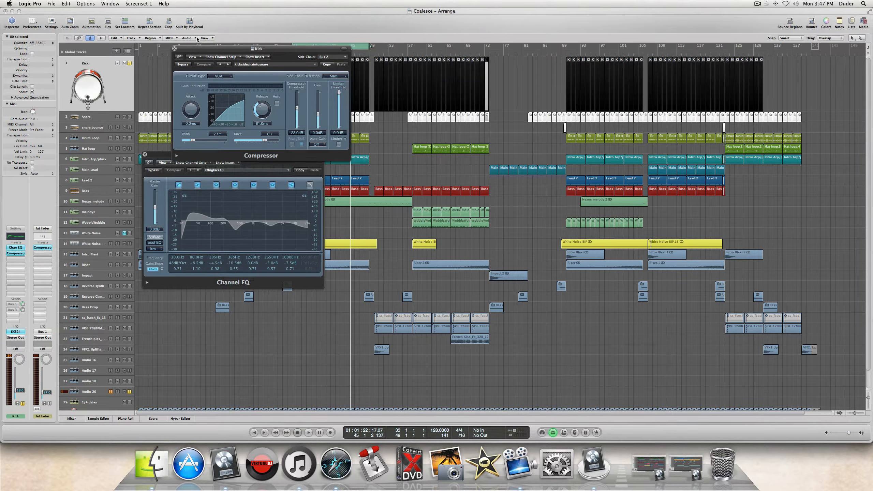
drag(189, 48, 406, 171)
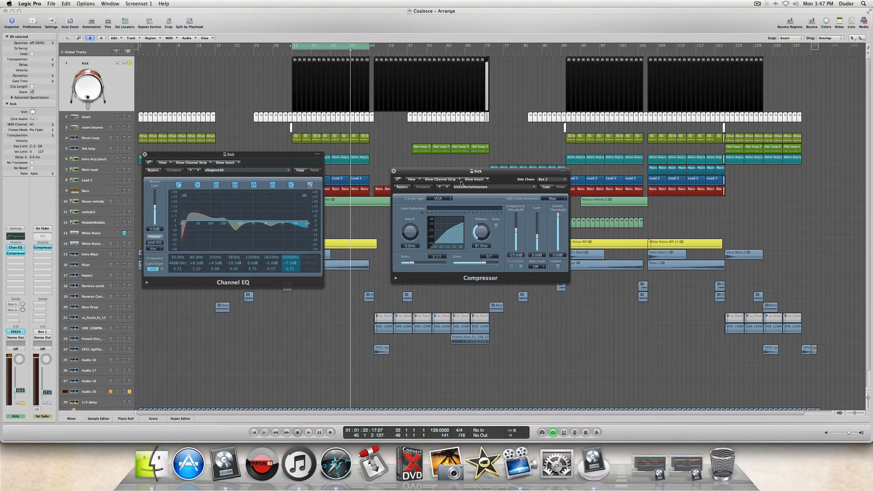
drag(452, 172, 422, 149)
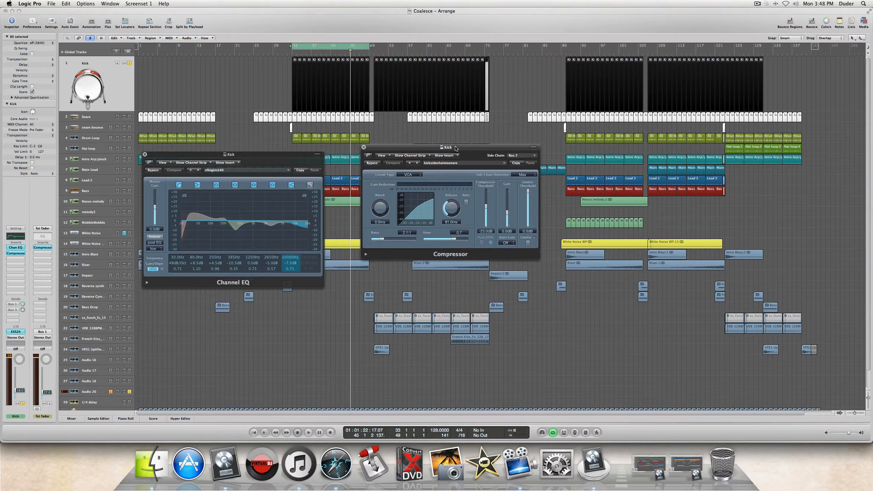
drag(455, 148, 473, 170)
drag(413, 172, 360, 157)
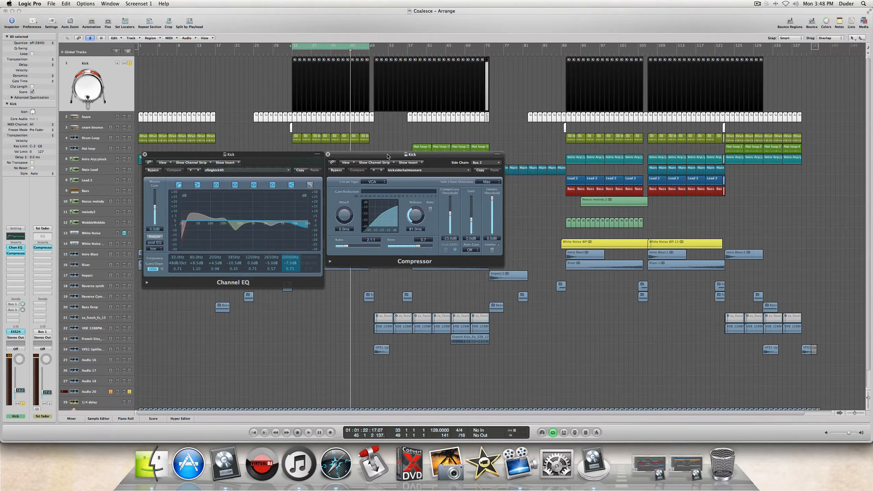
drag(385, 152, 393, 161)
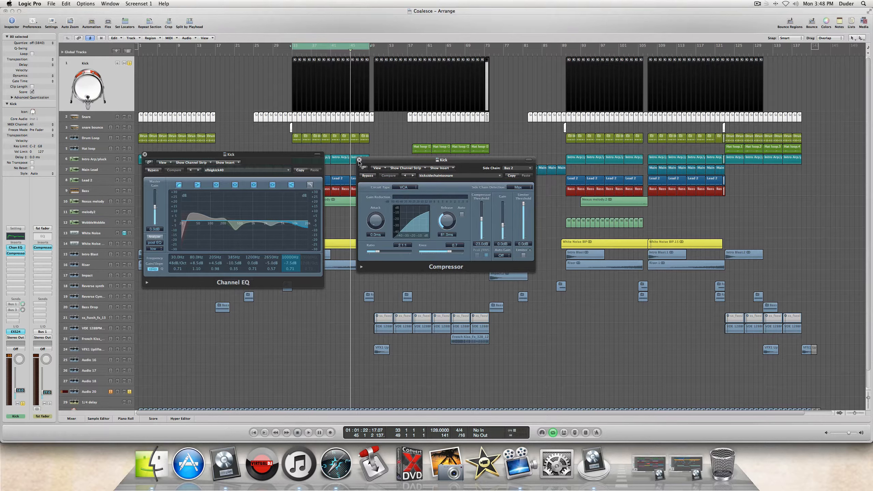
Step: Solo the Snare with the Kick, play the cycle range to check the Compressor's sidechain response, and close both plug-in windows
click(130, 117)
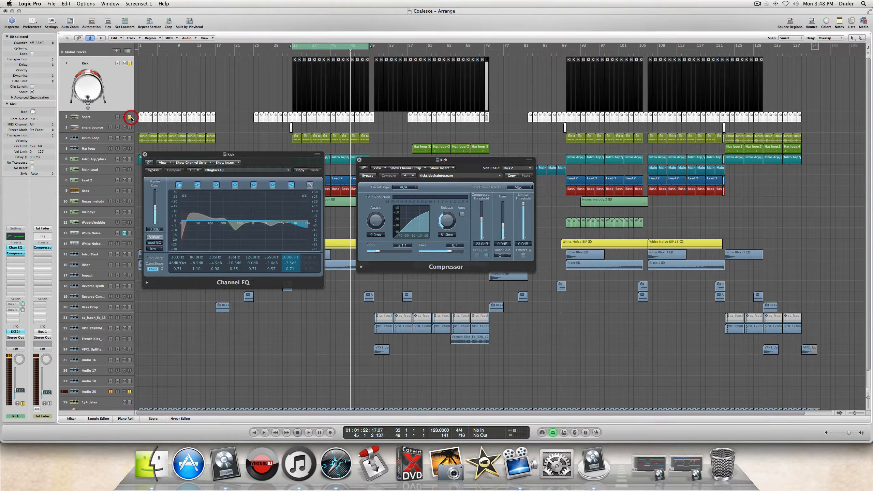
key(space)
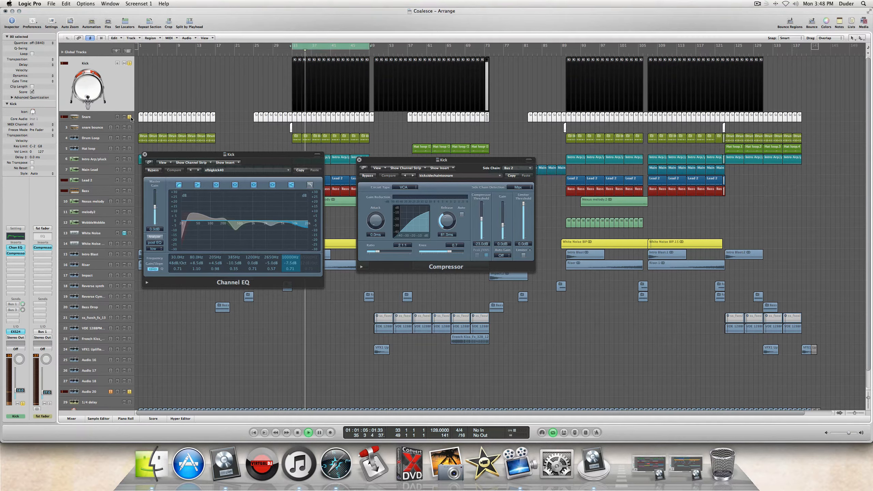
key(space)
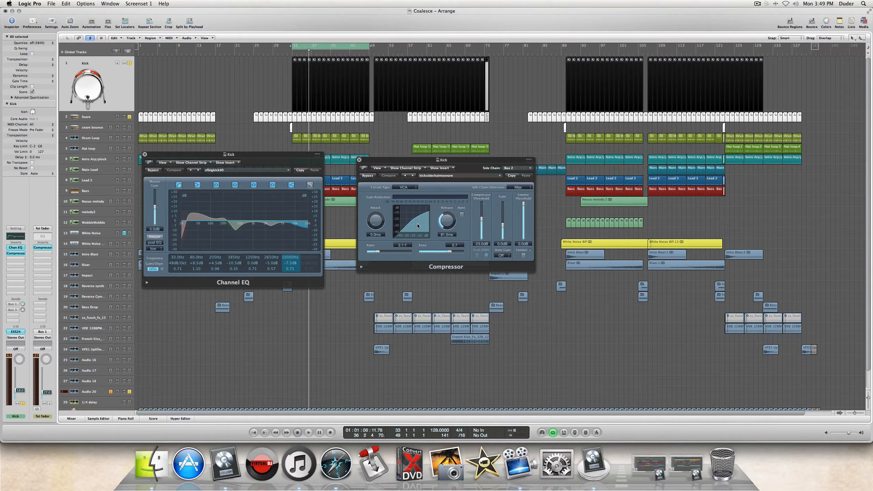
click(359, 160)
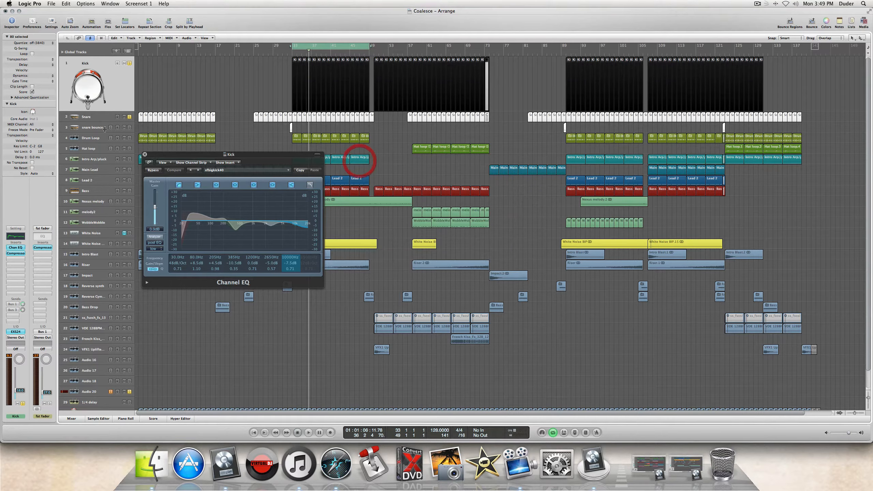
click(145, 155)
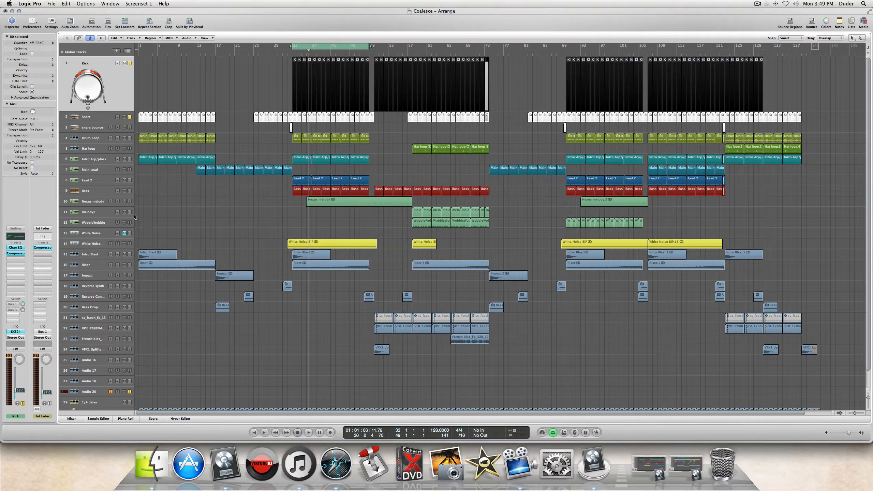
Step: Reactivate the Kick's Bus 1 send and open the mixer with the fat fader aux channel selected
click(13, 304)
click(72, 418)
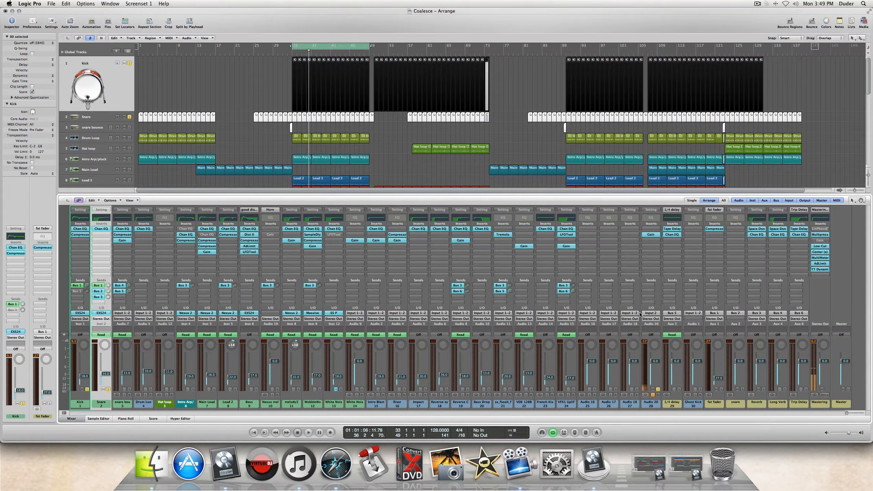
click(719, 405)
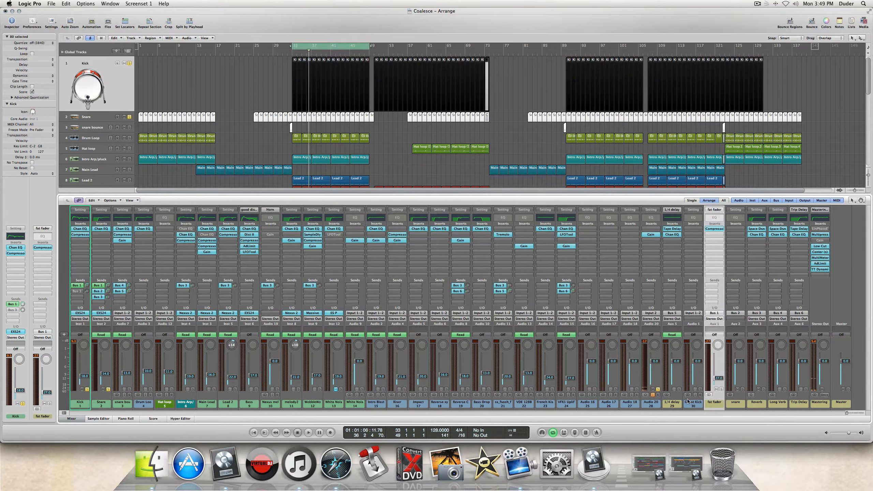
Step: Rename the fat fader aux channel as Par Comp
double_click(715, 405)
text(Parallel)
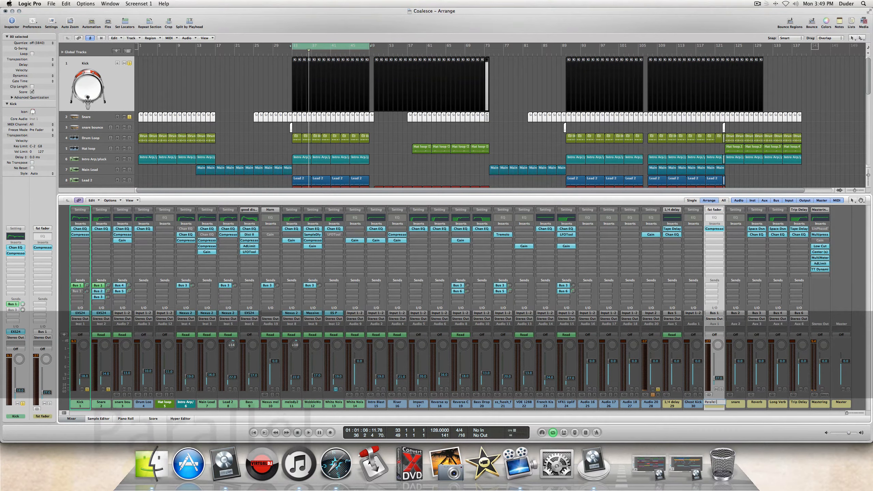
text( Comp)
key(BackSpace)
key(BackSpace)
key(BackSpace)
key(BackSpace)
key(BackSpace)
key(BackSpace)
key(BackSpace)
key(BackSpace)
key(BackSpace)
key(BackSpace)
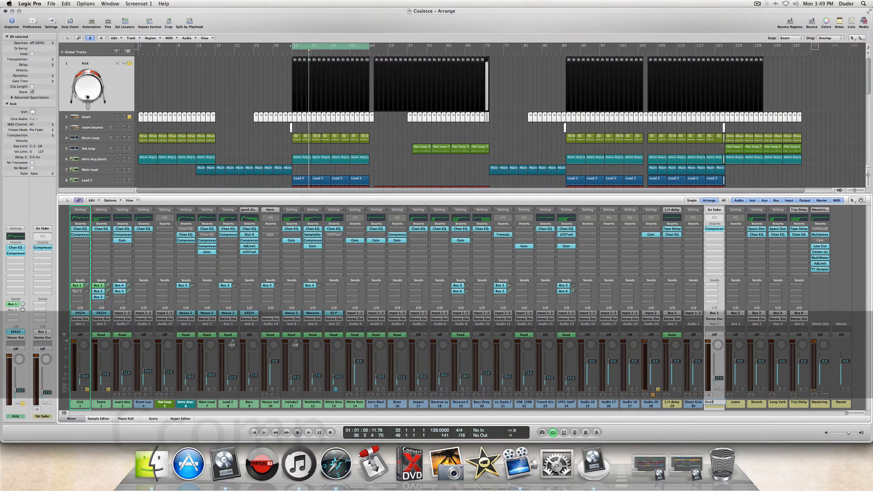
text(Comp)
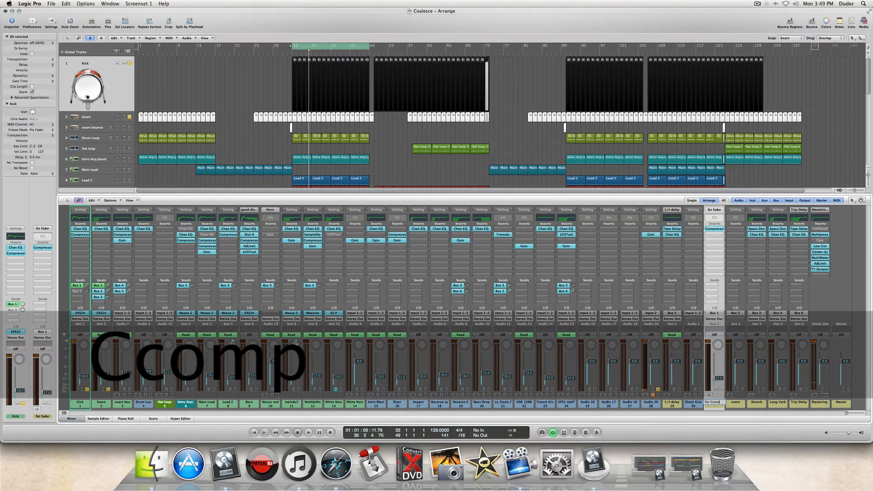
key(Return)
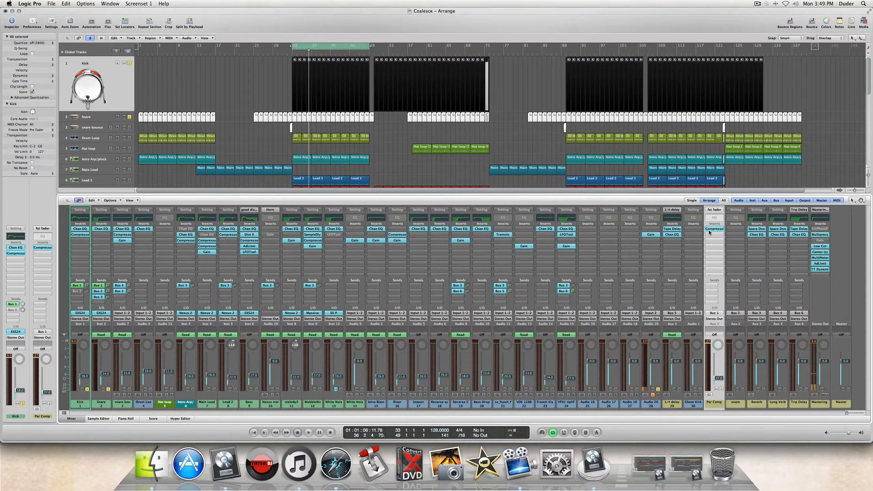
Step: Open the Compressor on the Par Comp channel, examine its settings, and close it
click(710, 229)
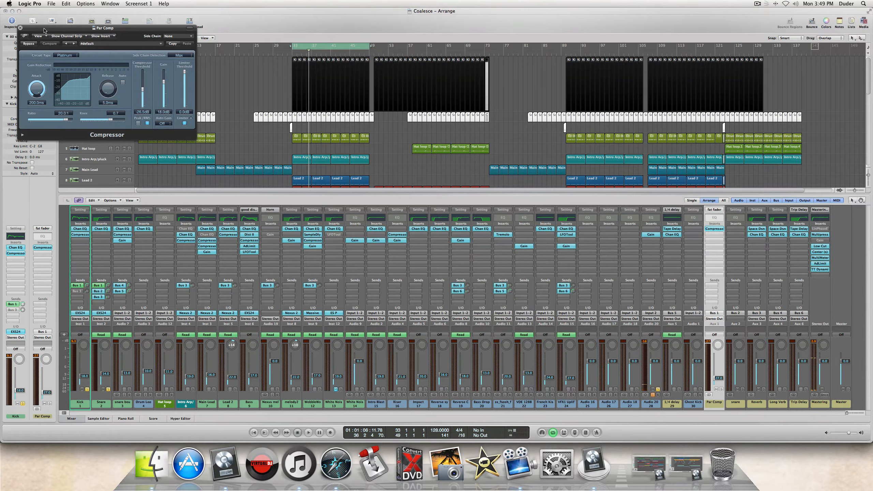
drag(44, 30, 187, 73)
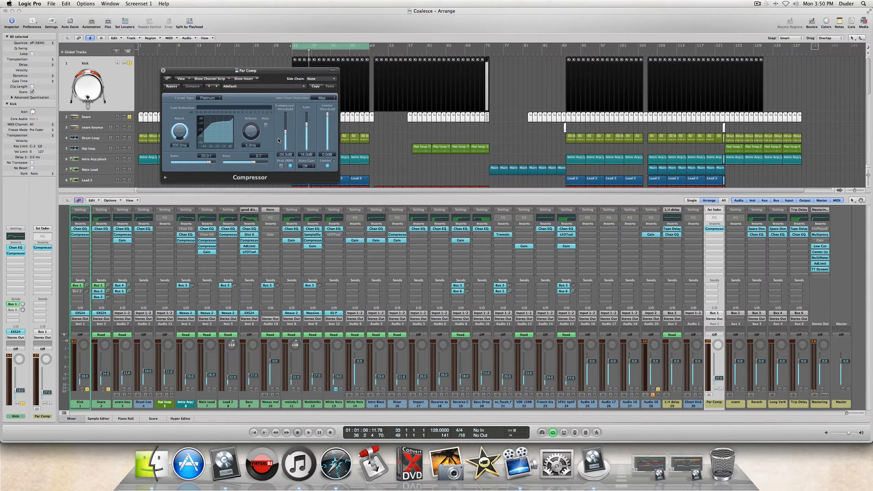
drag(188, 72, 214, 79)
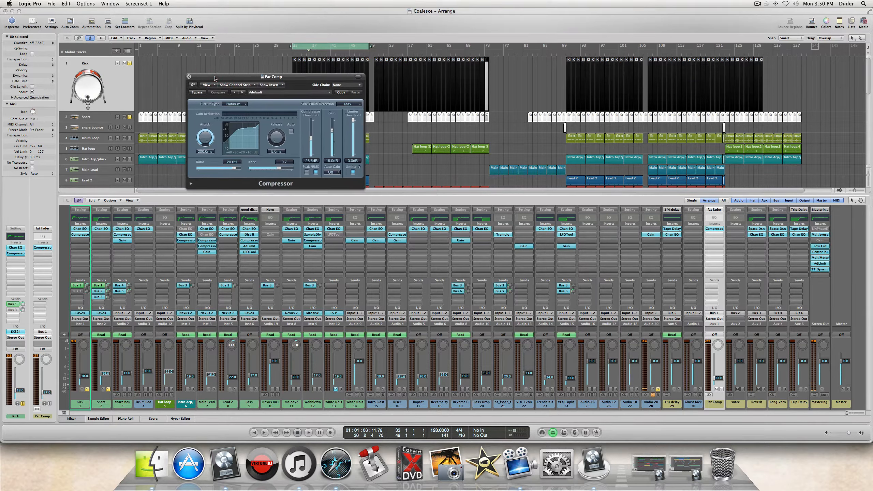
click(188, 77)
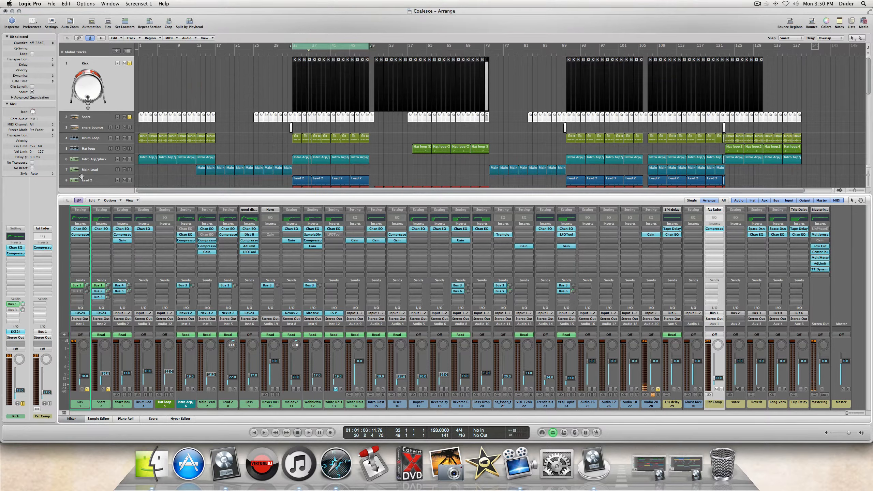
Step: Check the Pre Fader routing in the options of the Kick's Bus 1 send without changing it
click(12, 304)
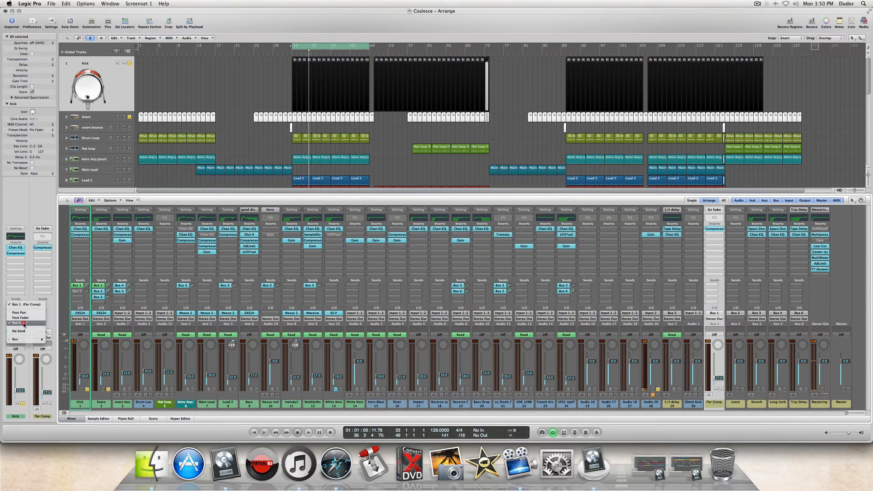
click(20, 201)
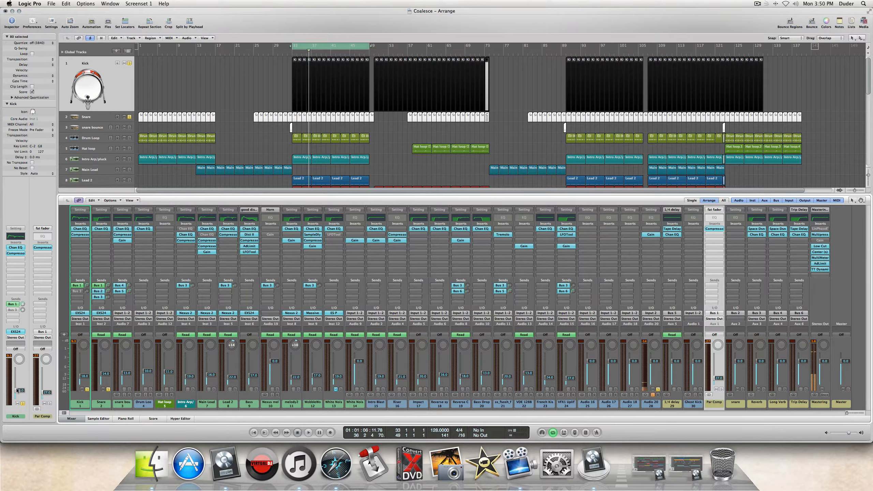
click(23, 303)
click(34, 212)
Step: Solo the Par Comp channel and play the cycle range together with the Kick and Snare
double_click(718, 378)
click(722, 389)
key(space)
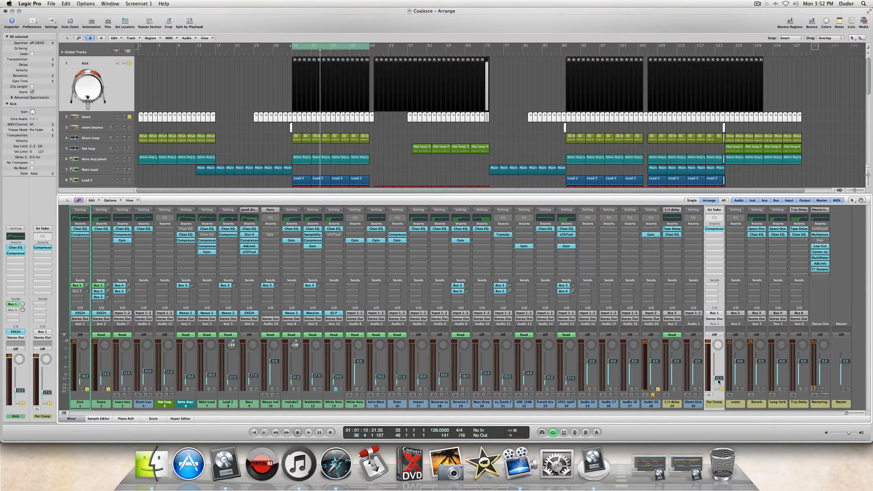
key(space)
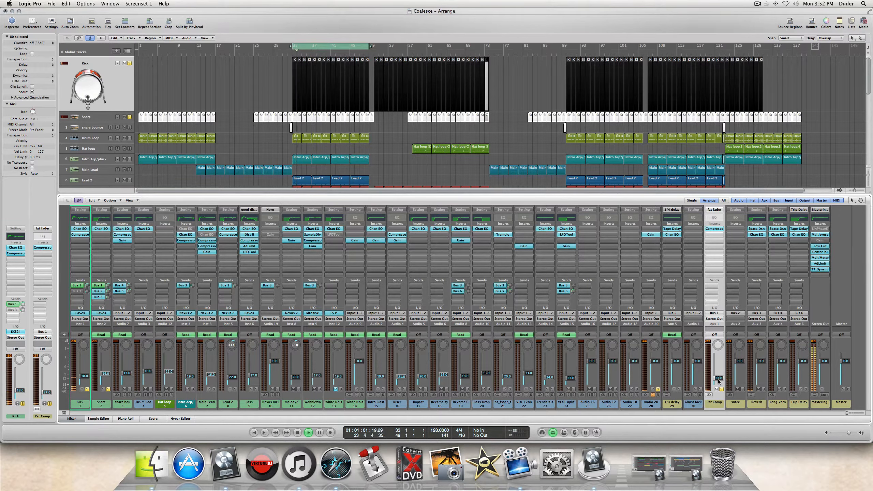
Step: Raise and lower the Par Comp fader during playback to compare its effect, returning it to its starting level
mouse_move(717, 380)
mouse_down()
mouse_move(716, 407)
mouse_move(717, 344)
mouse_move(713, 370)
mouse_up()
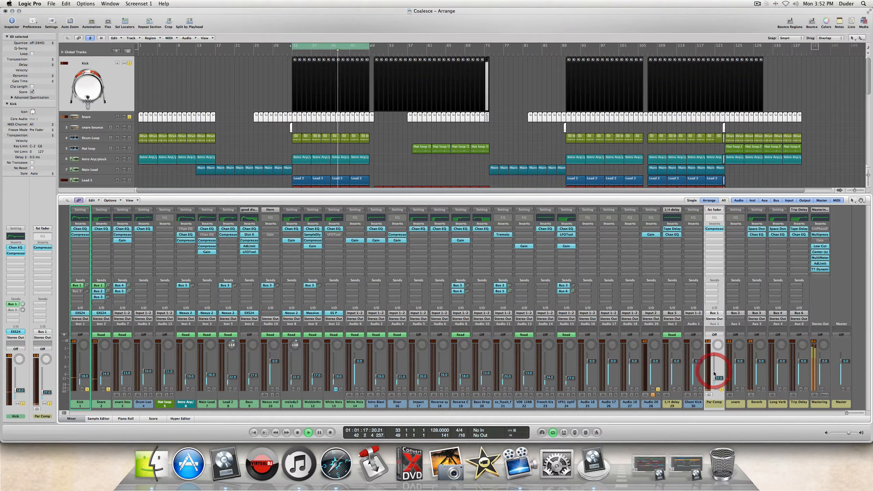
drag(715, 377, 713, 392)
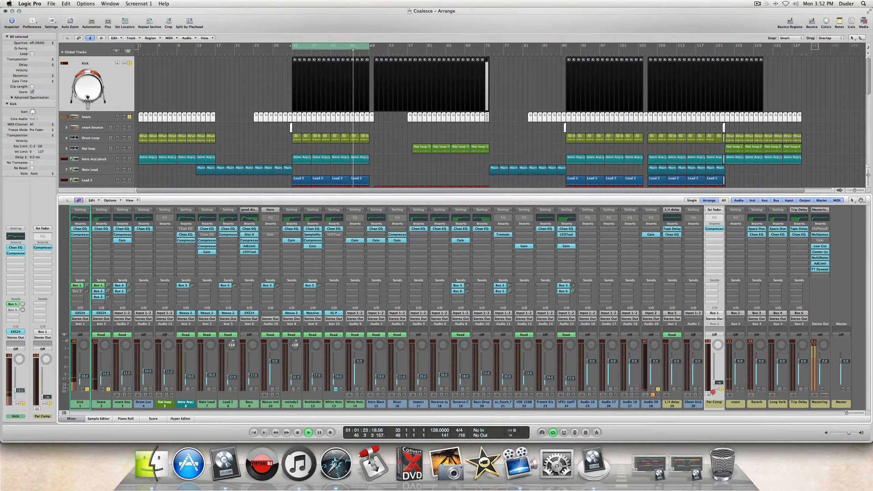
drag(713, 392, 713, 393)
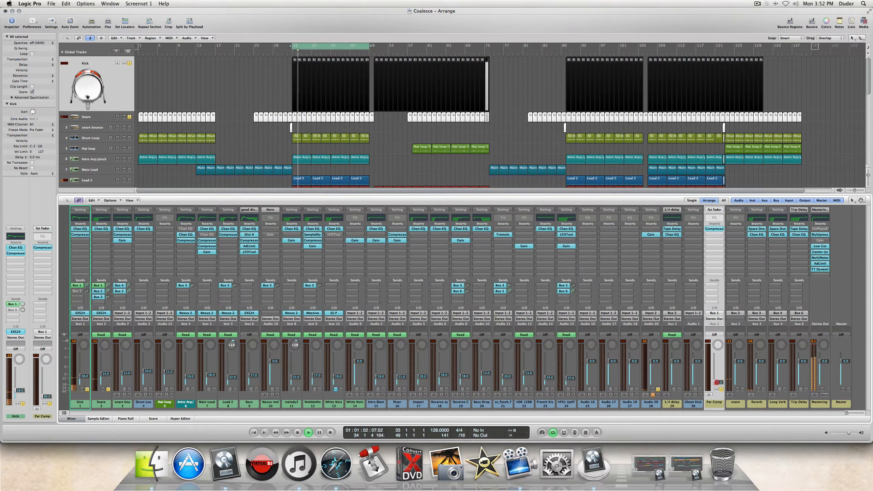
drag(717, 384, 716, 371)
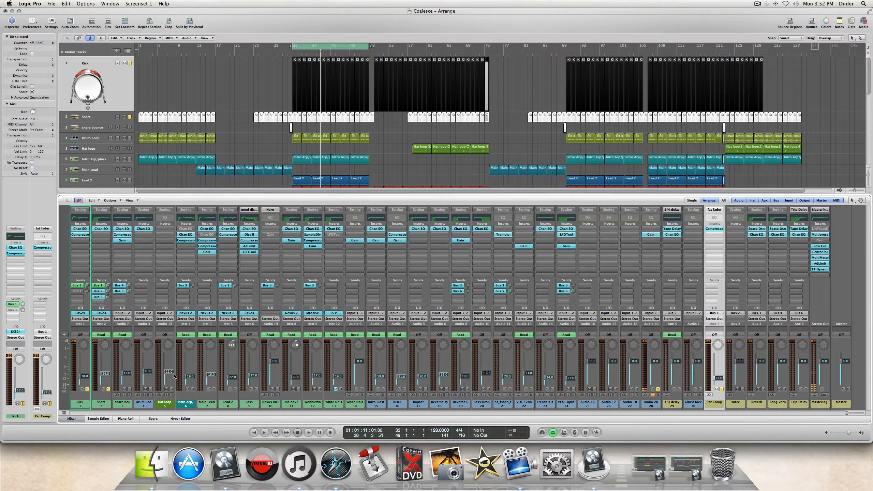
Step: Unsolo the Kick and Snare, keep Audio 20 soloed, and play the cycle range to hear Par Comp alone
click(87, 389)
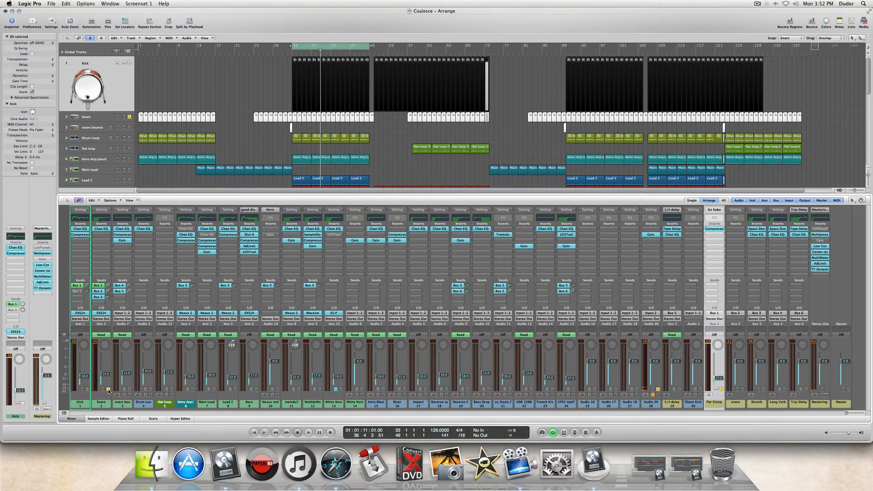
click(109, 389)
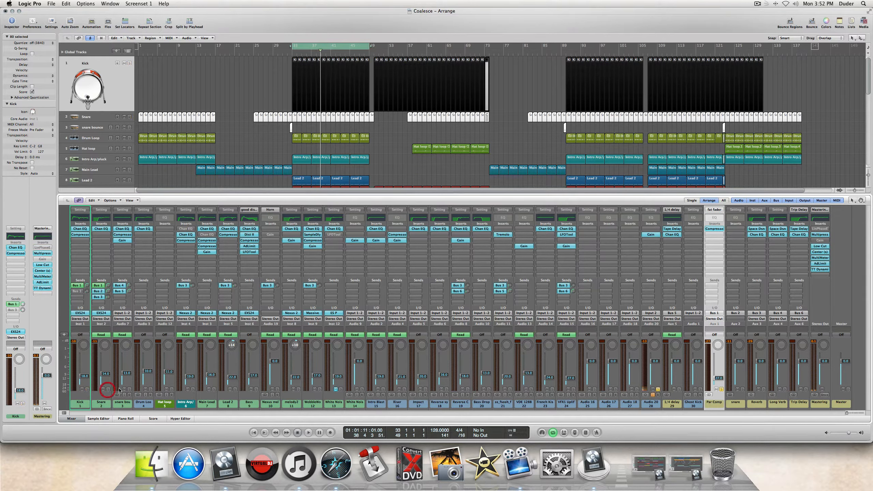
click(659, 389)
click(658, 390)
key(space)
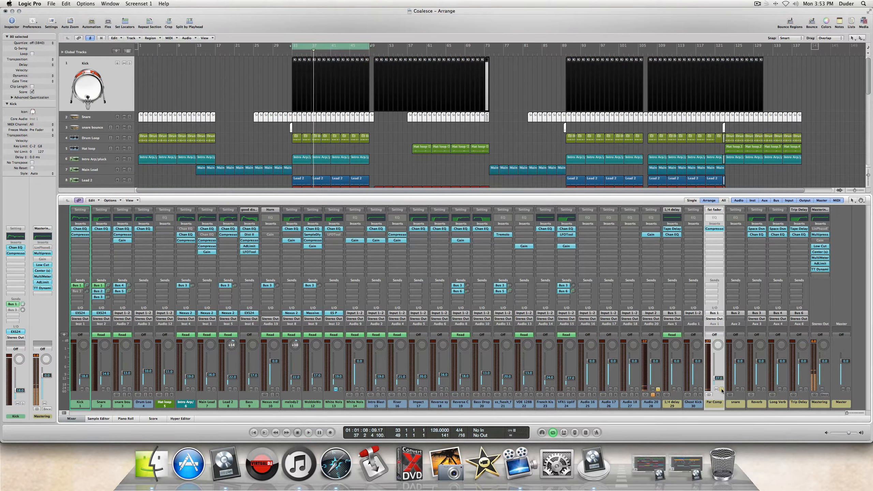
Step: Switch the solo from Par Comp back to the Kick and Snare, and select the Snare channel
click(722, 389)
click(87, 390)
click(108, 390)
click(81, 400)
click(101, 401)
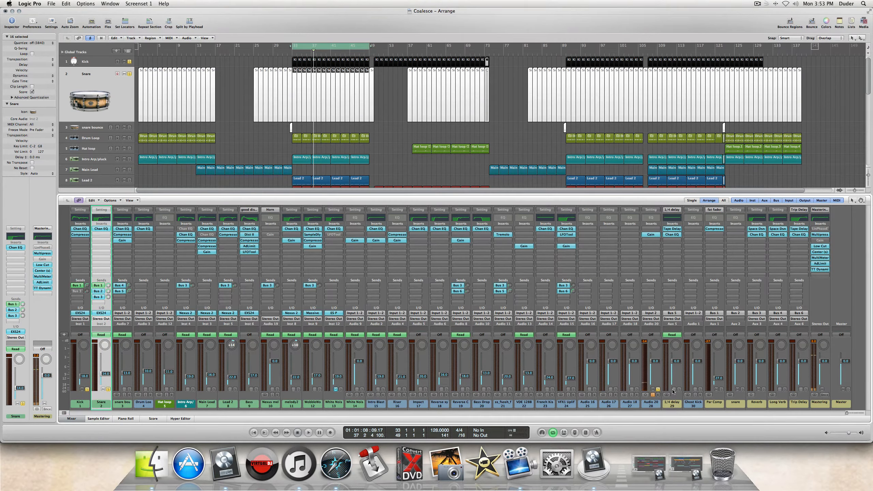
Step: Lower the Par Comp channel's fader to demonstrate its level, and bring it back to its starting position
click(715, 403)
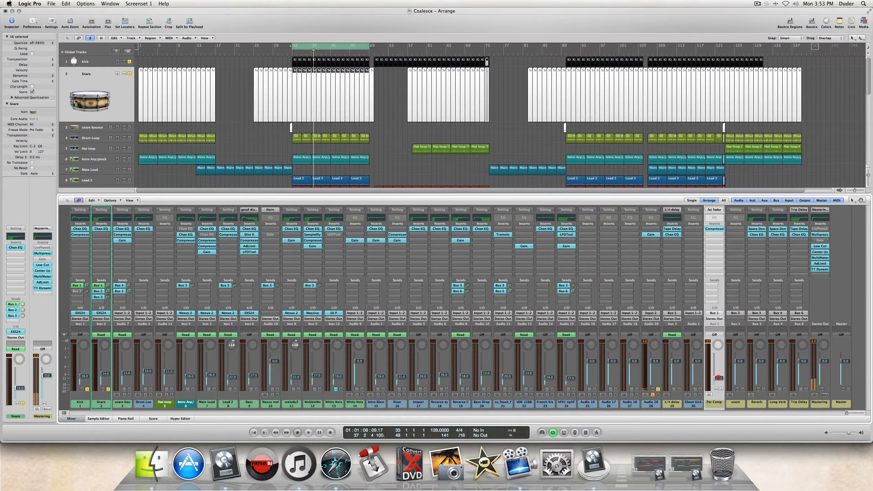
click(718, 378)
drag(718, 377, 717, 422)
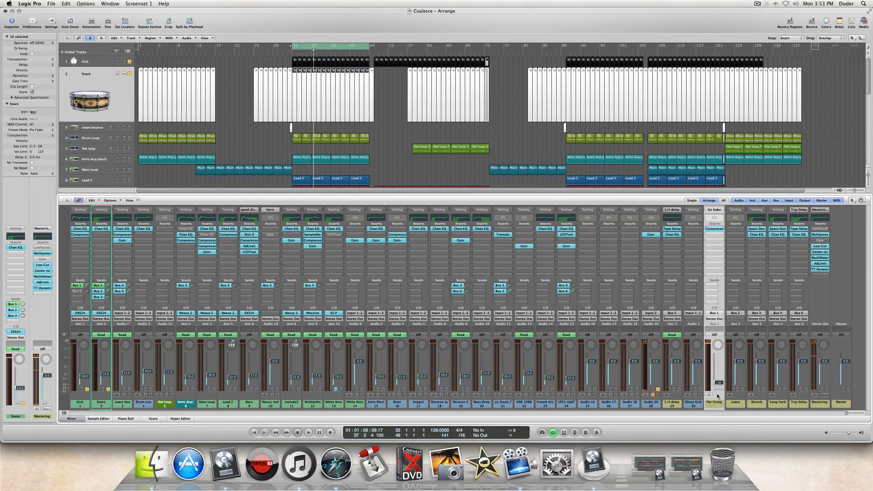
drag(718, 382, 720, 370)
Step: Select and solo the Drum Loop track, and play it in the current cycle range
scroll(318, 127, down, 2)
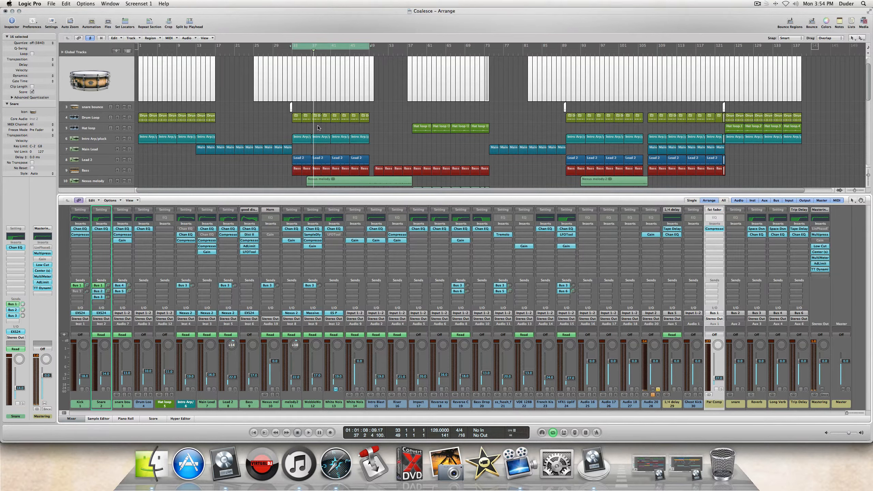
scroll(318, 127, up, 1)
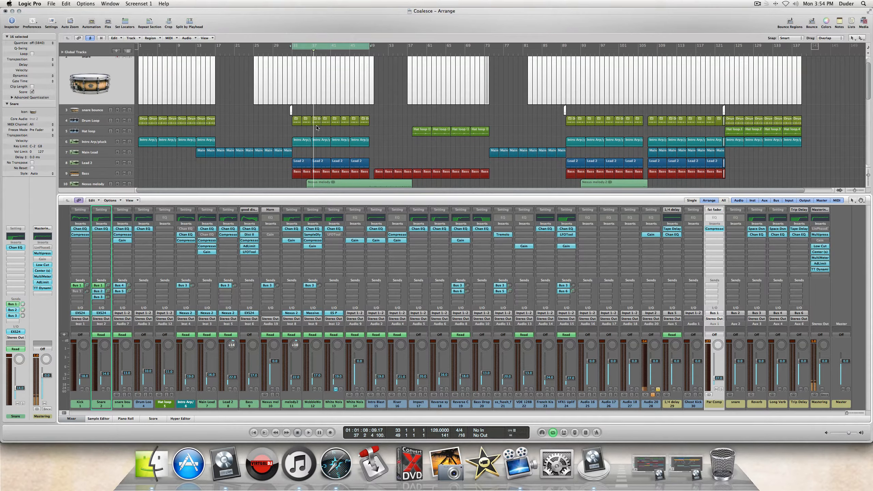
click(95, 121)
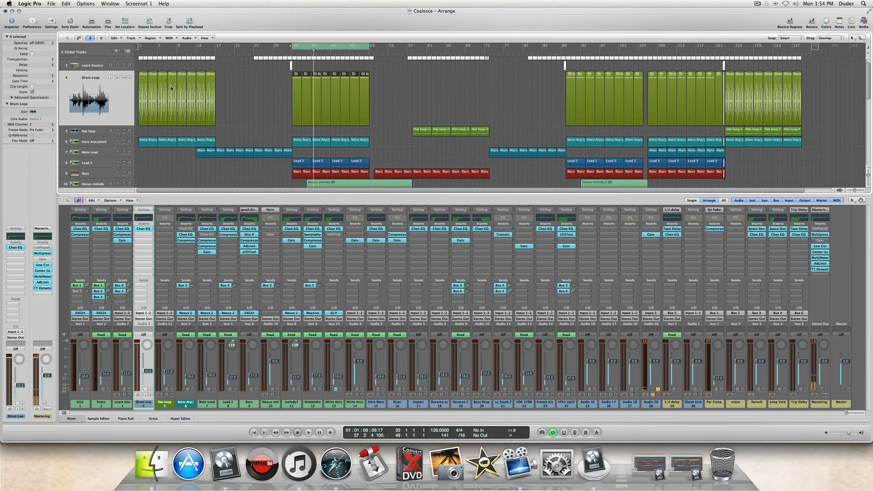
click(129, 78)
key(space)
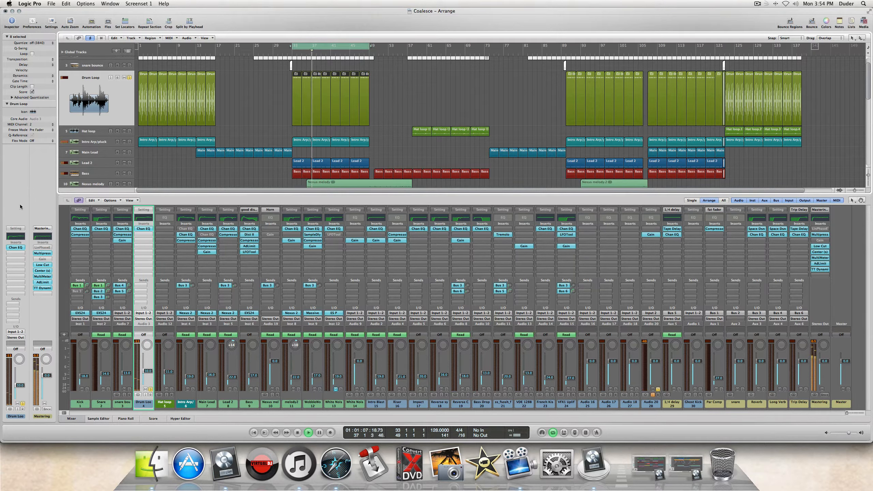
Step: Compare the Drum Loop with its Channel EQ bypassed and active during playback, and unsolo the track
click(14, 238)
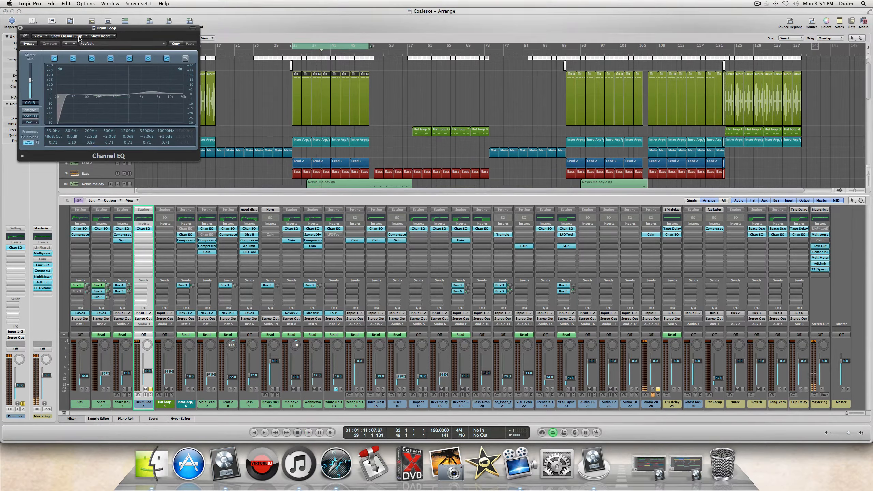
drag(70, 34, 152, 76)
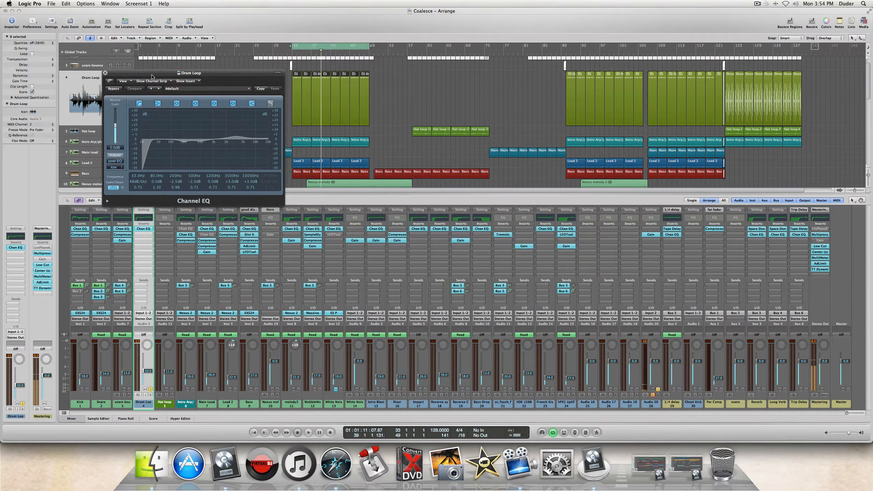
key(space)
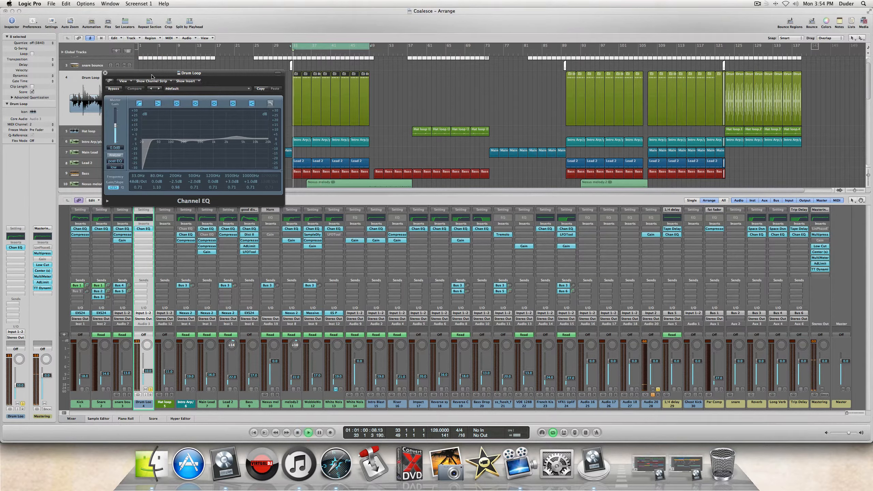
click(114, 88)
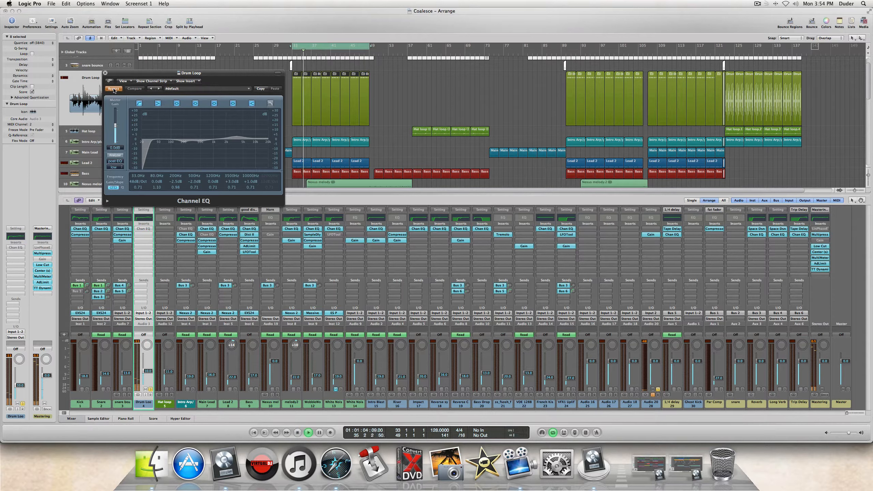
click(114, 89)
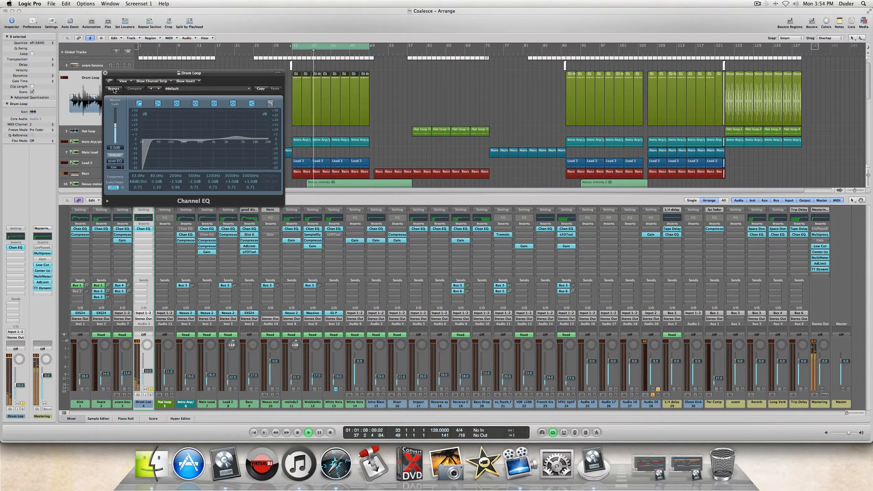
key(space)
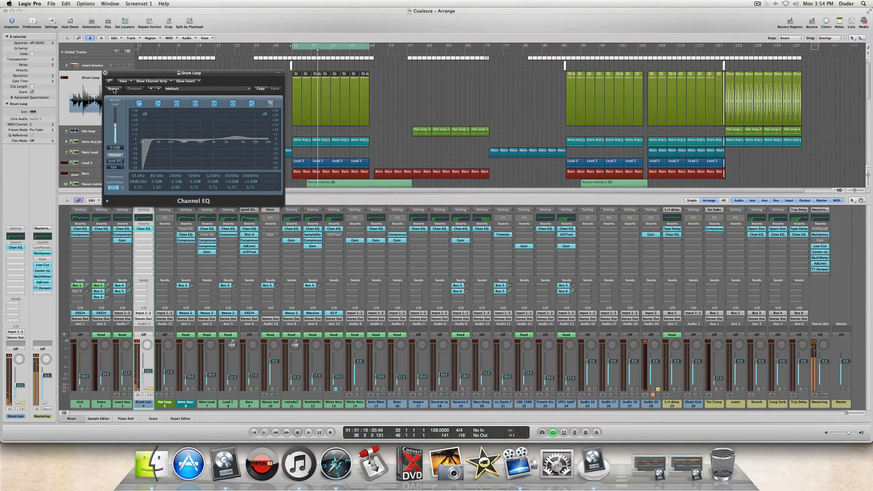
click(105, 73)
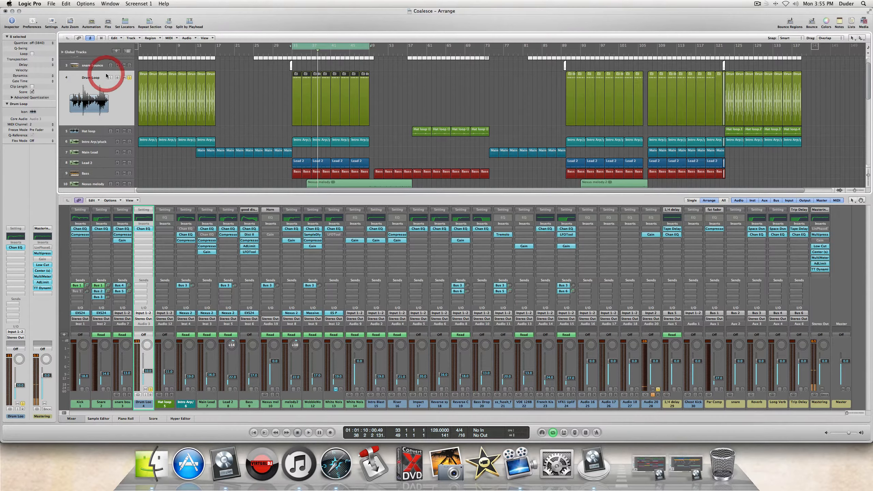
click(130, 78)
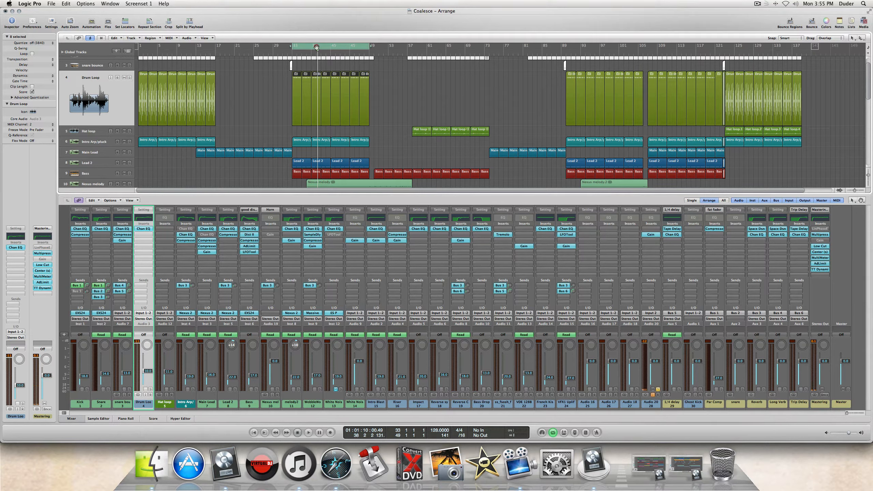
Step: Move the cycle range to bars 57–73 and play the Hat loop track soloed
drag(317, 47, 433, 45)
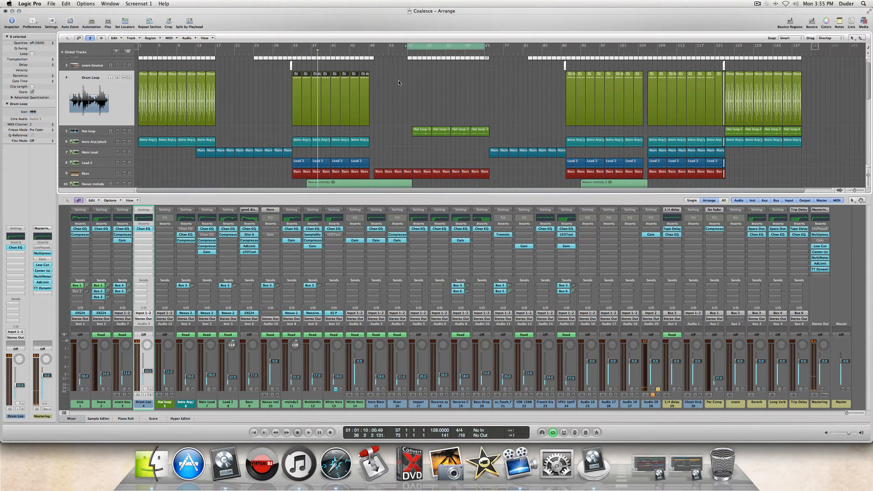
click(83, 132)
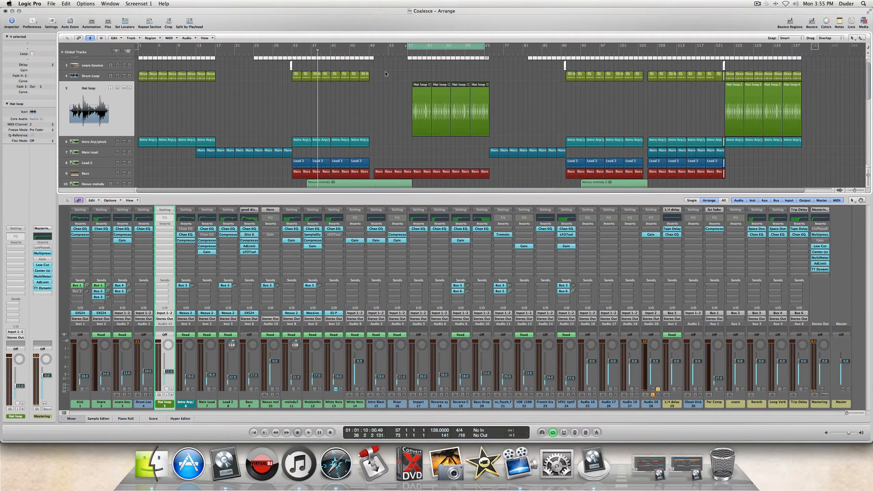
key(space)
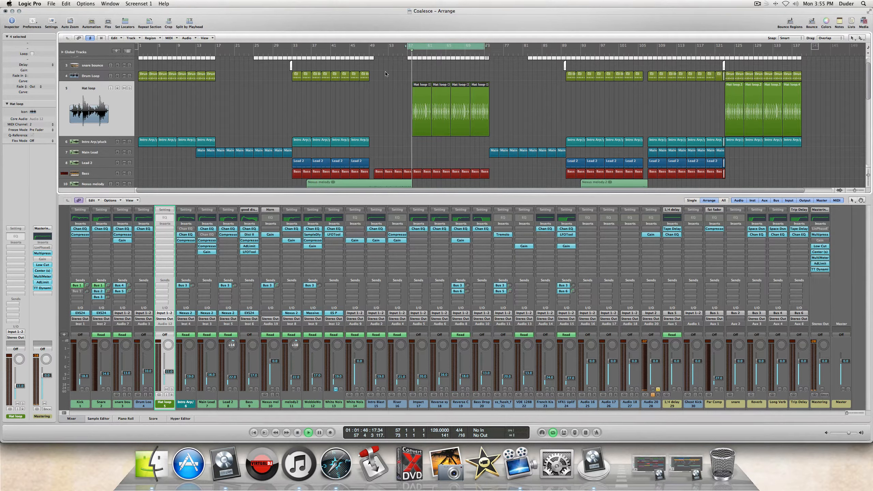
click(129, 88)
key(space)
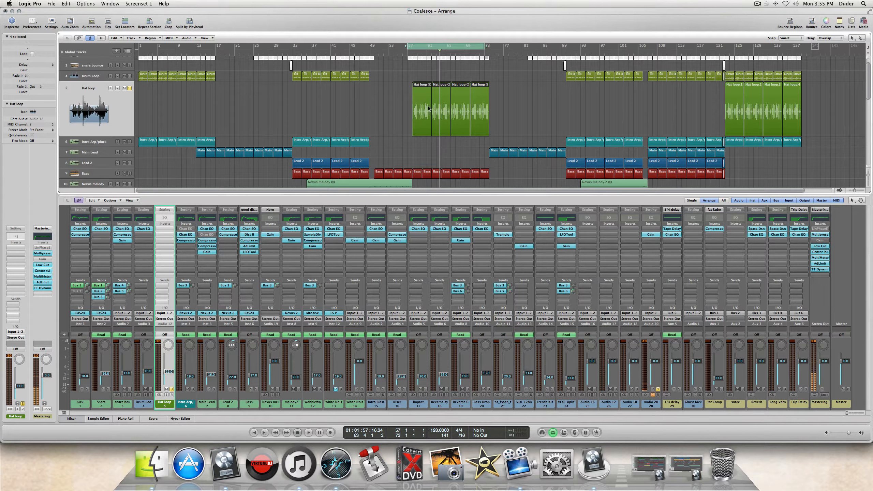
click(393, 105)
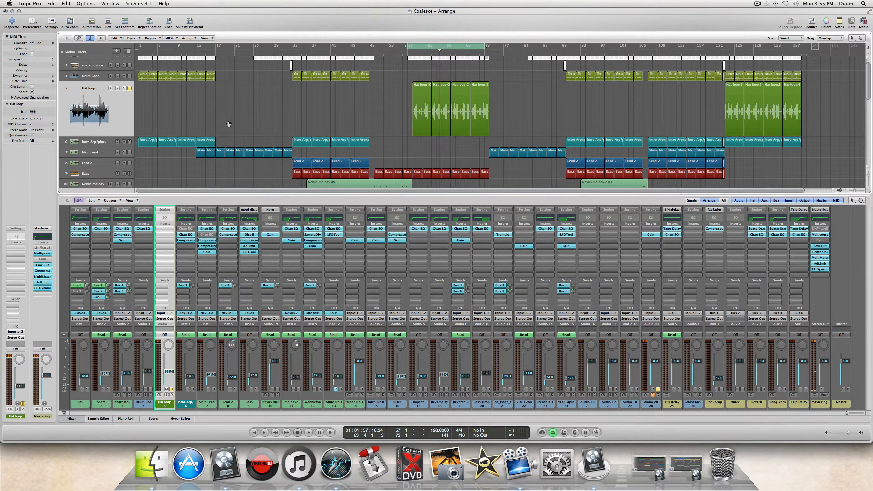
Step: Add a Channel EQ to the Hat loop track and enable its low-cut band during playback
scroll(334, 124, up, 2)
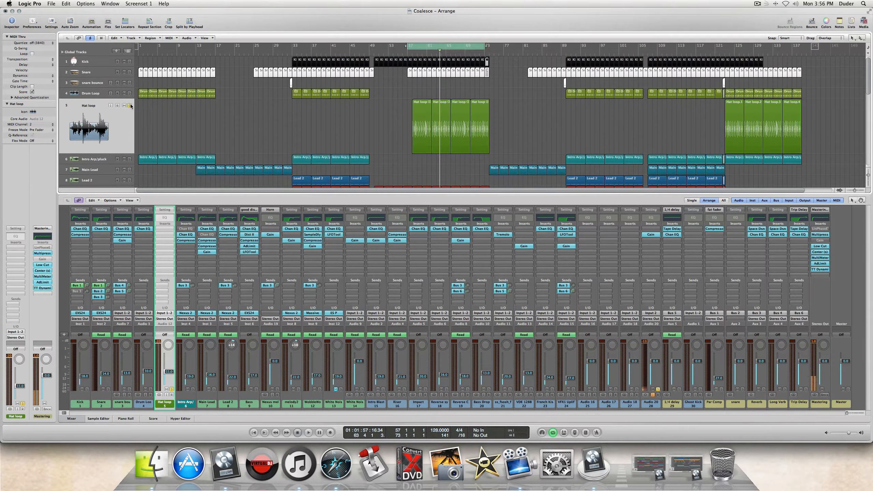
double_click(14, 236)
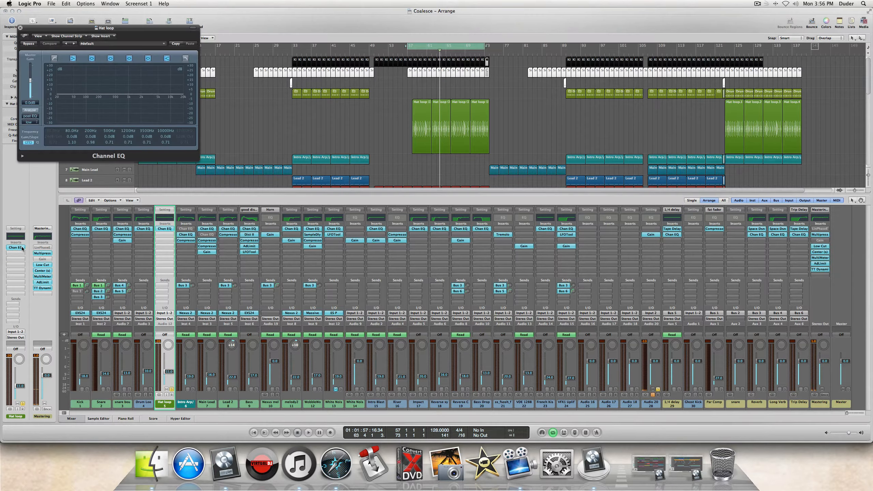
key(space)
click(54, 58)
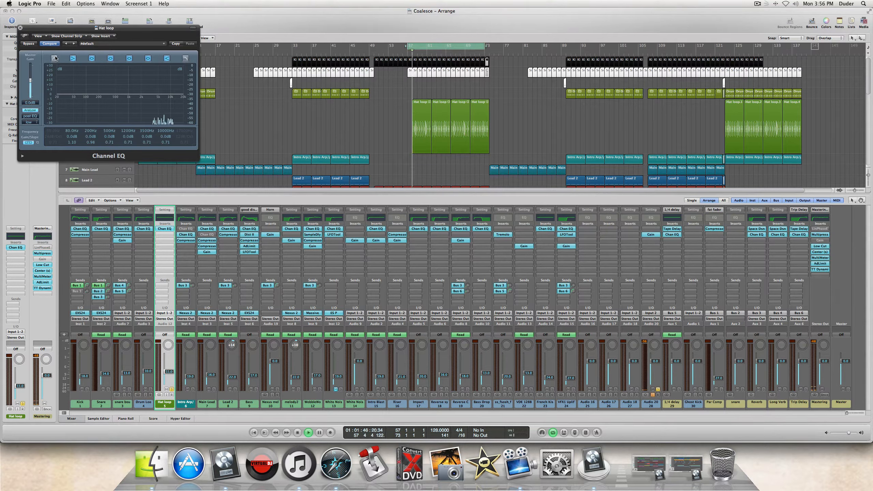
Step: Sweep the Hat loop's low-cut frequency up and down, settling at about 164 Hz, and close the EQ with its analyzer off
drag(50, 137, 50, 89)
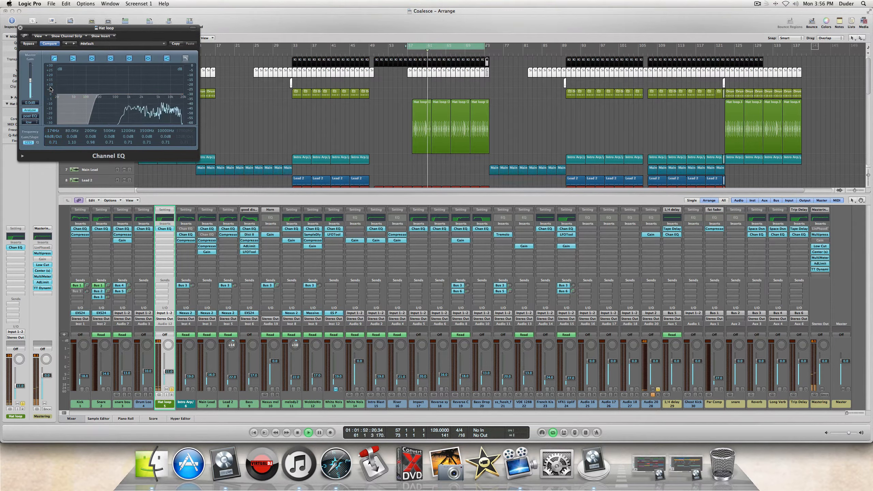
drag(53, 130, 52, 91)
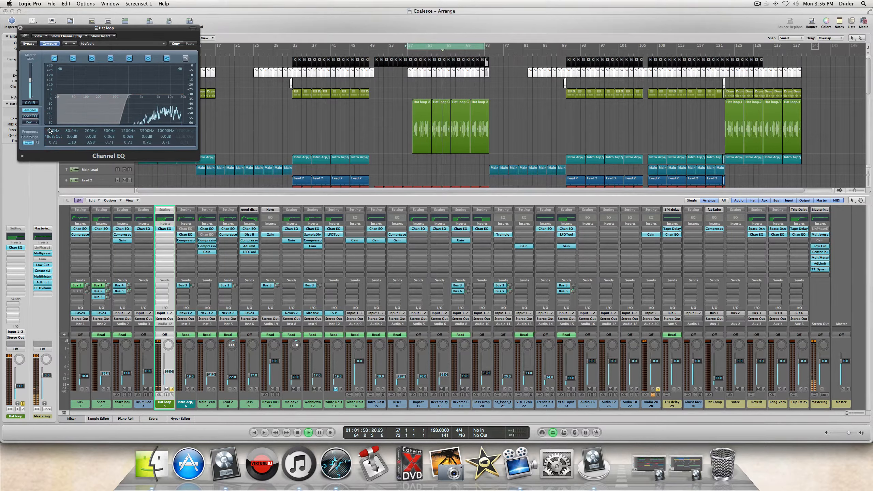
drag(50, 131, 43, 164)
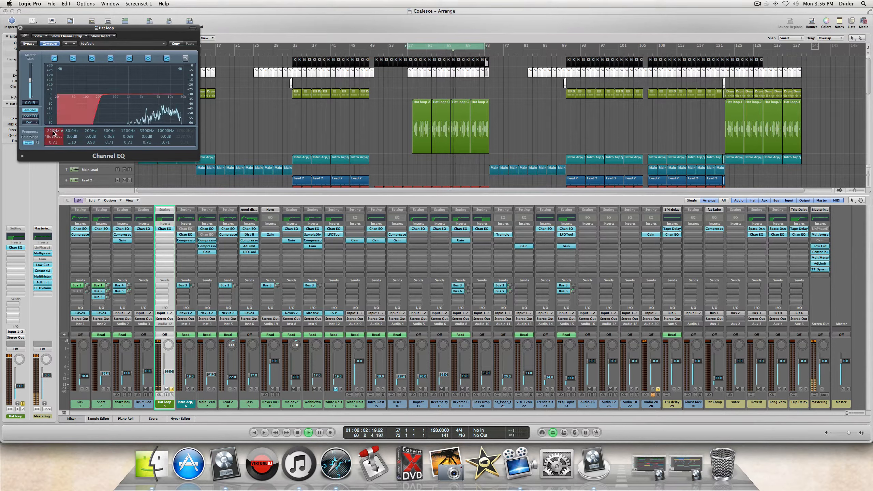
drag(54, 134, 51, 139)
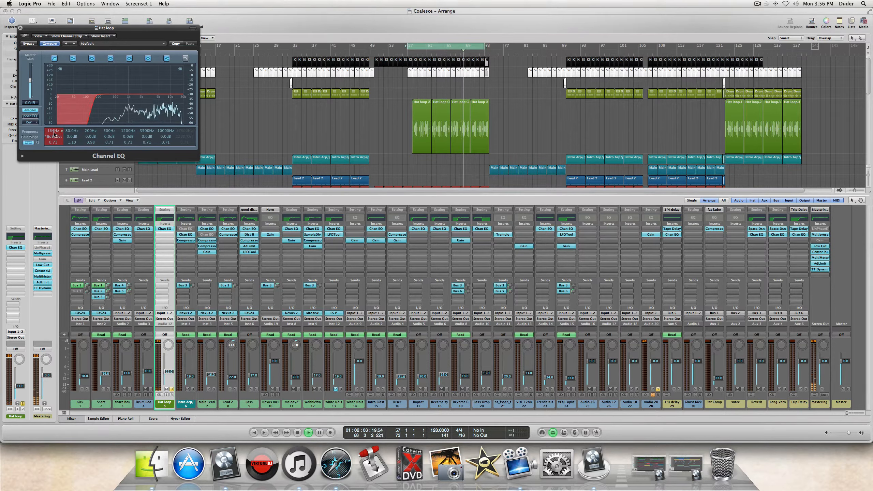
click(30, 111)
click(20, 27)
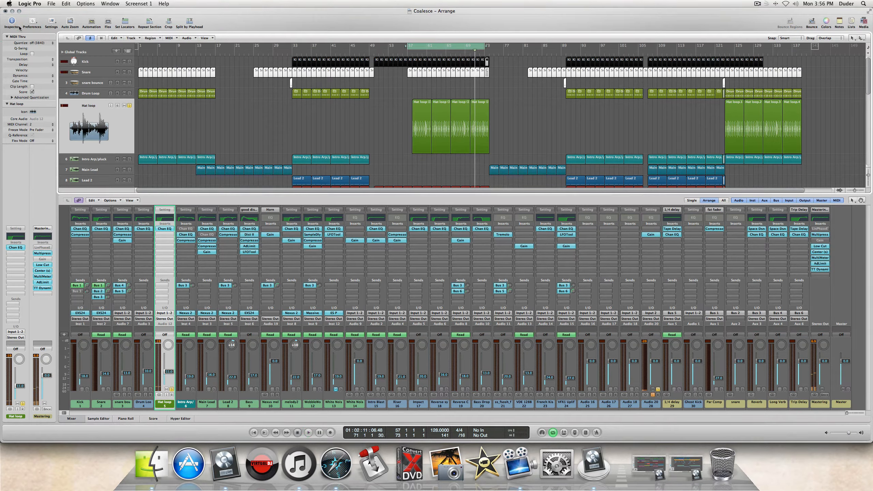
Step: Switch the solo from the Hat loop to the Snare track and play the cycle range
click(129, 105)
click(87, 73)
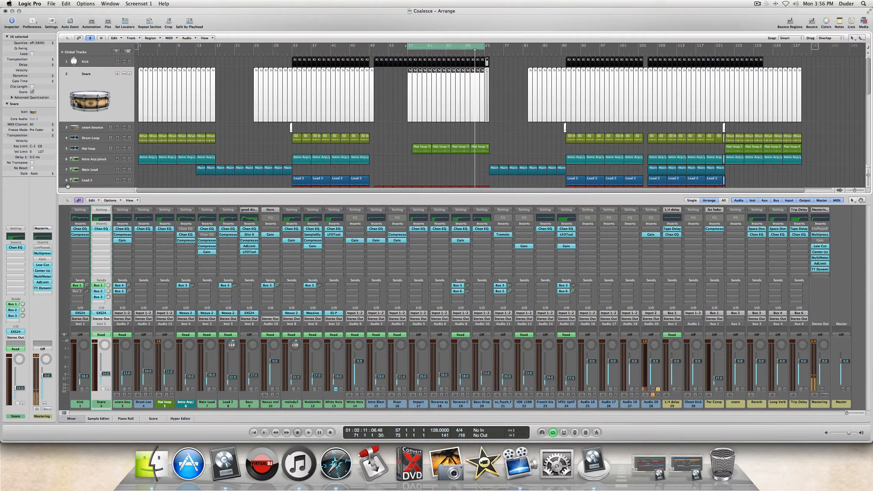
click(129, 74)
key(space)
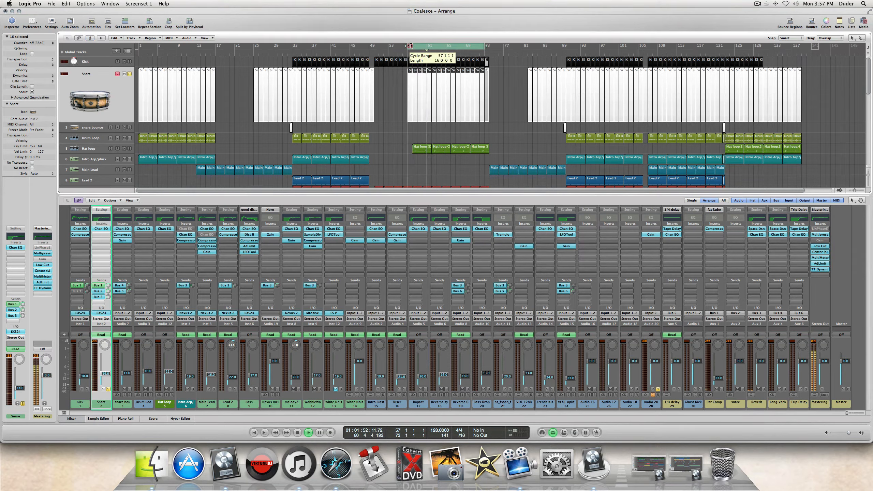
Step: Move the start of the cycle range to bar 58 and stop playback after listening to the Snare
drag(410, 46, 412, 46)
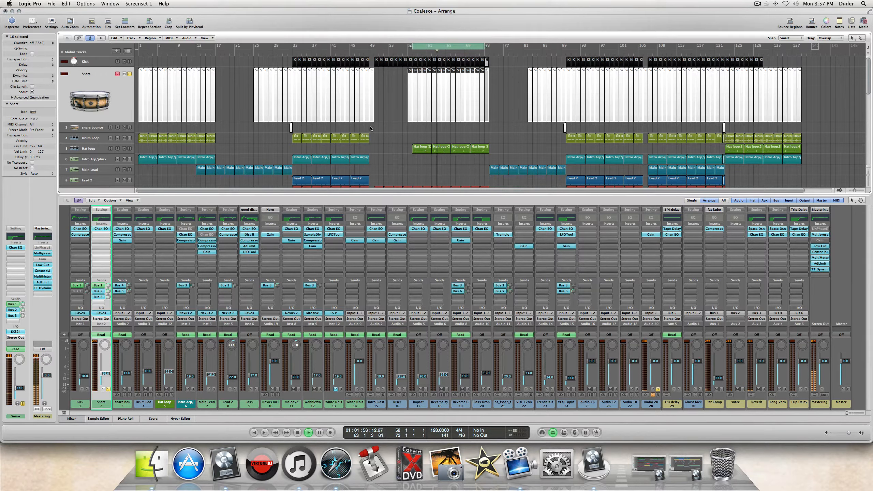
key(a)
key(a)
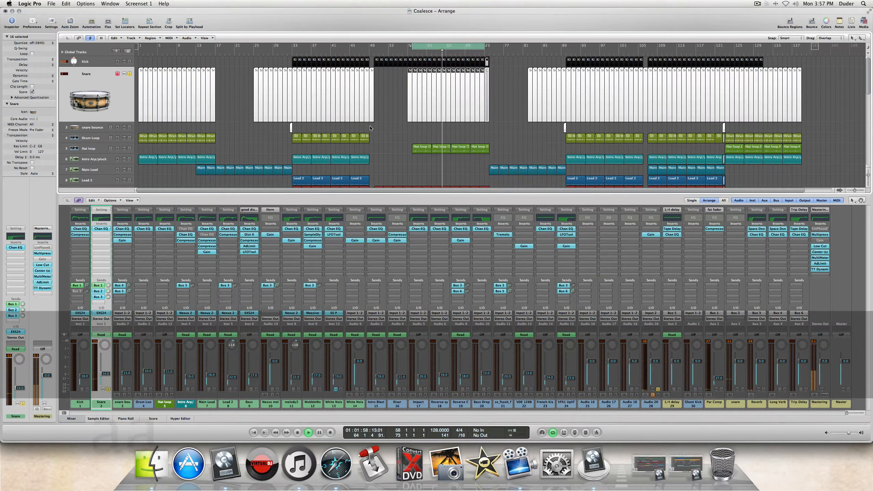
key(space)
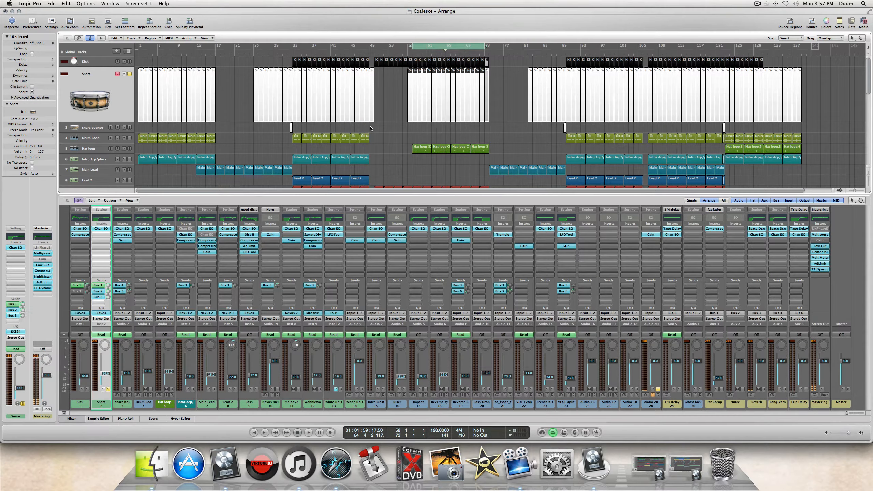
Step: Open the Snare's Channel EQ and compare the sound with the EQ bypassed and active during playback
click(16, 247)
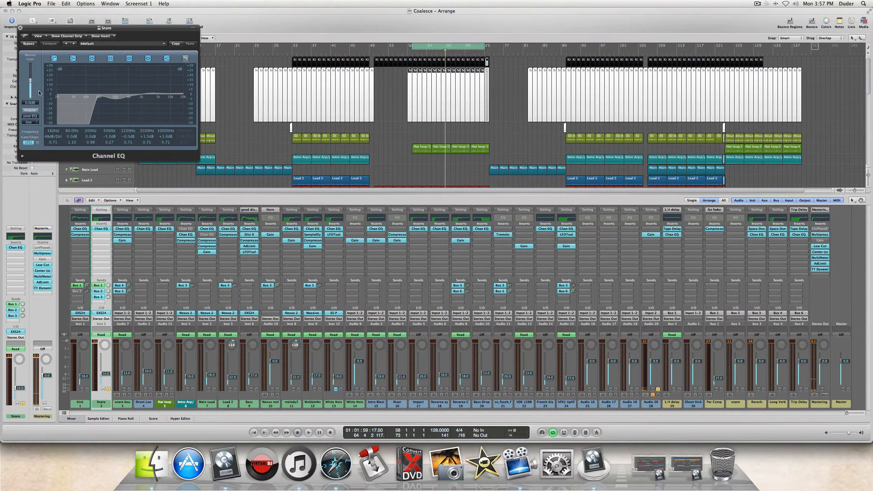
key(space)
click(29, 44)
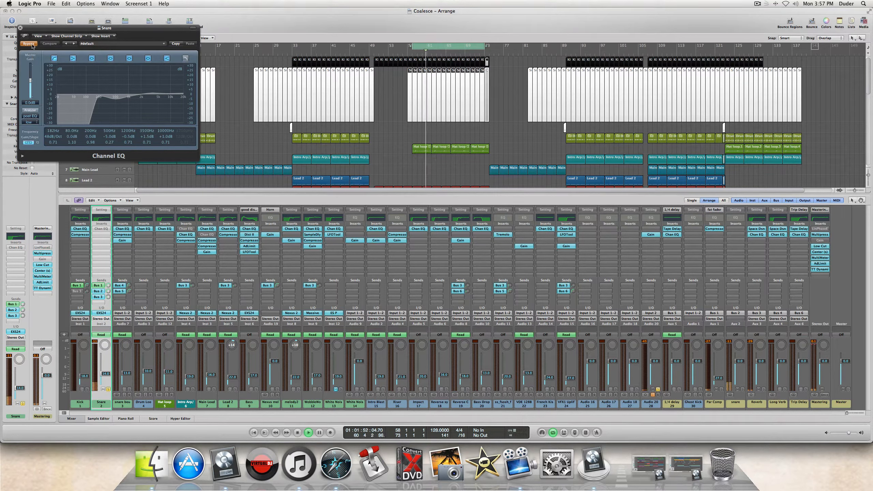
click(29, 43)
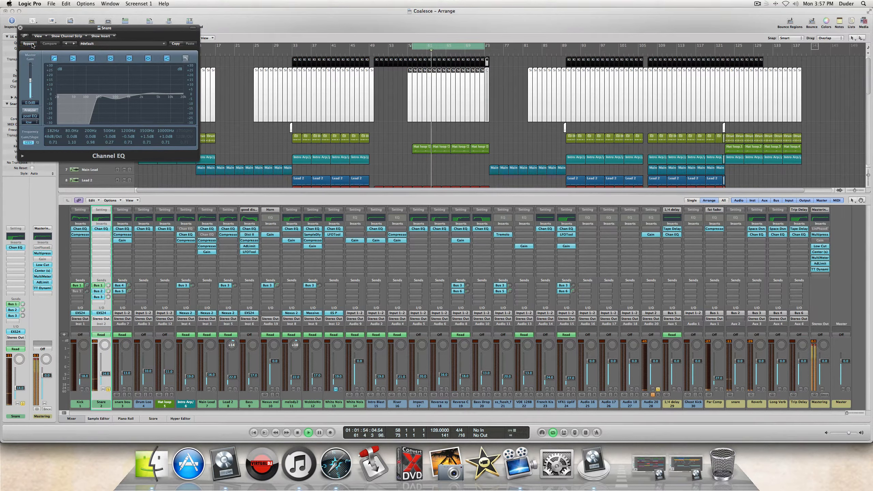
Step: Compare the Snare with its EQ bypassed and active once more, leave the EQ on and close its window
click(32, 44)
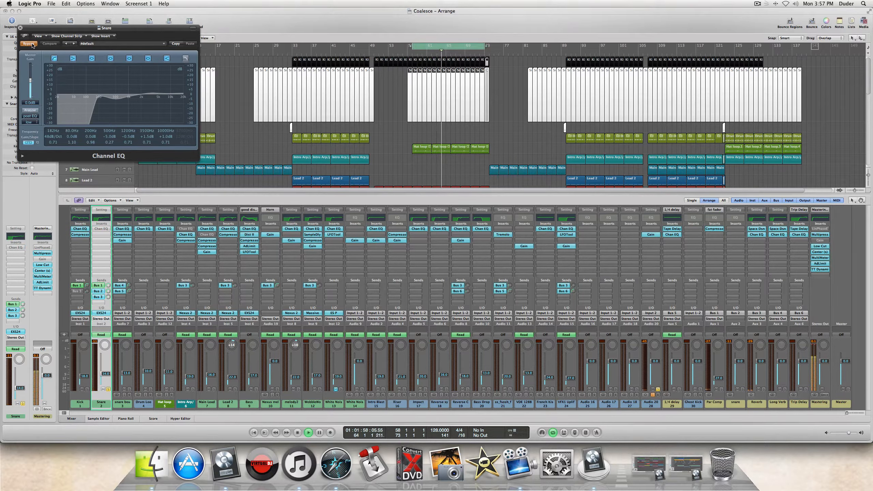
click(29, 44)
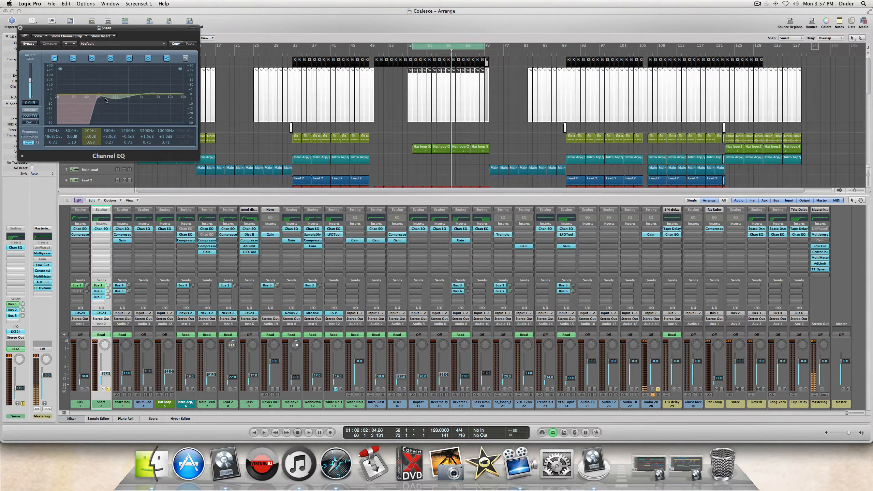
click(26, 44)
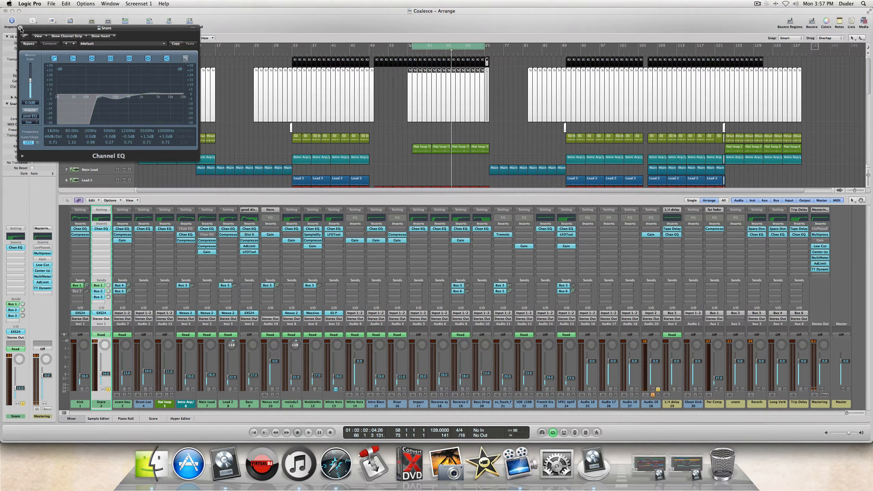
click(20, 28)
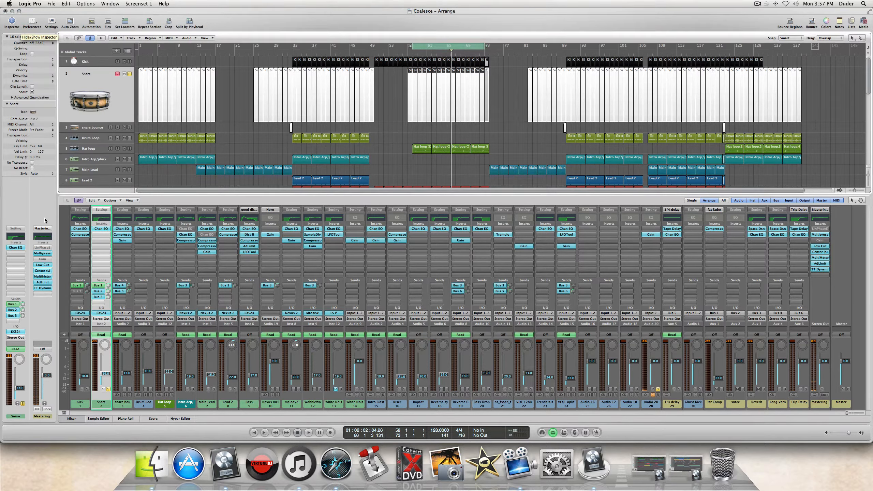
Step: Open the Snare's EXS24 sampler, check which audio file its instrument zone uses, and close both sampler windows
click(15, 331)
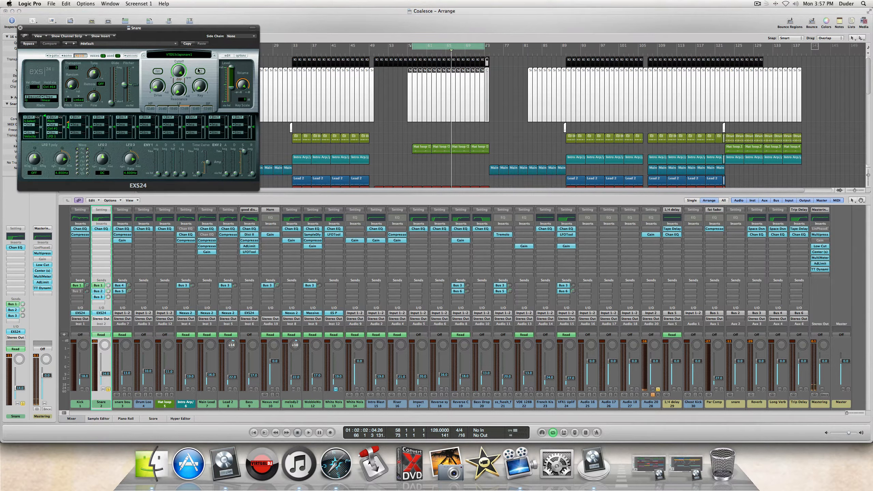
click(227, 55)
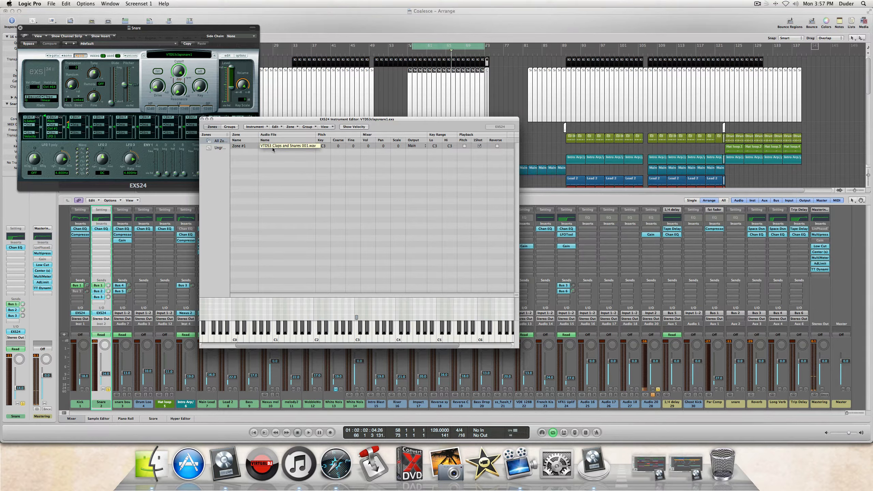
mouse_move(273, 149)
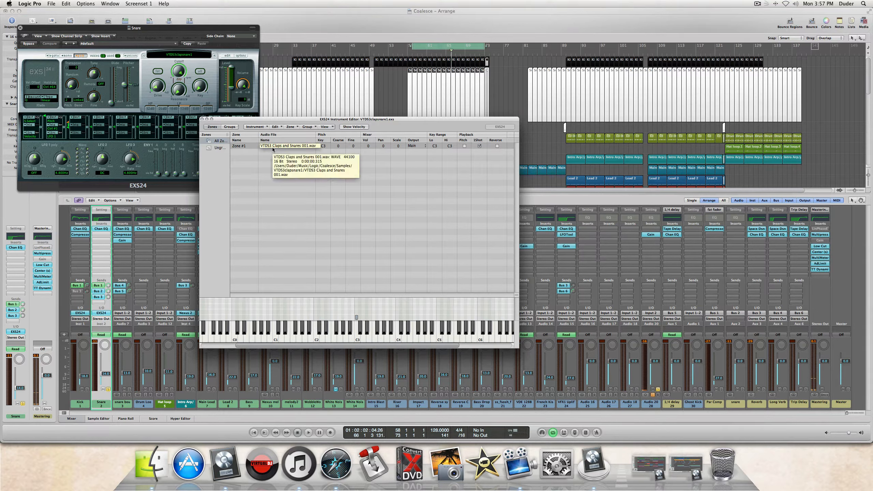
click(202, 119)
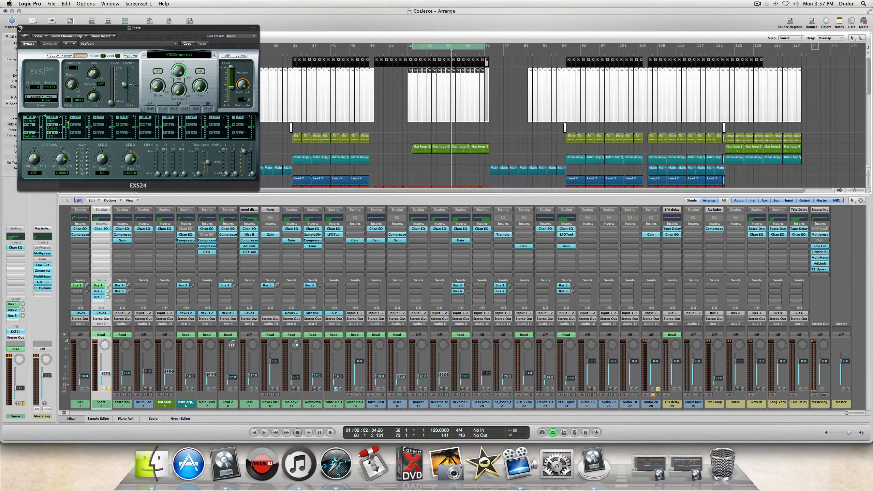
click(20, 27)
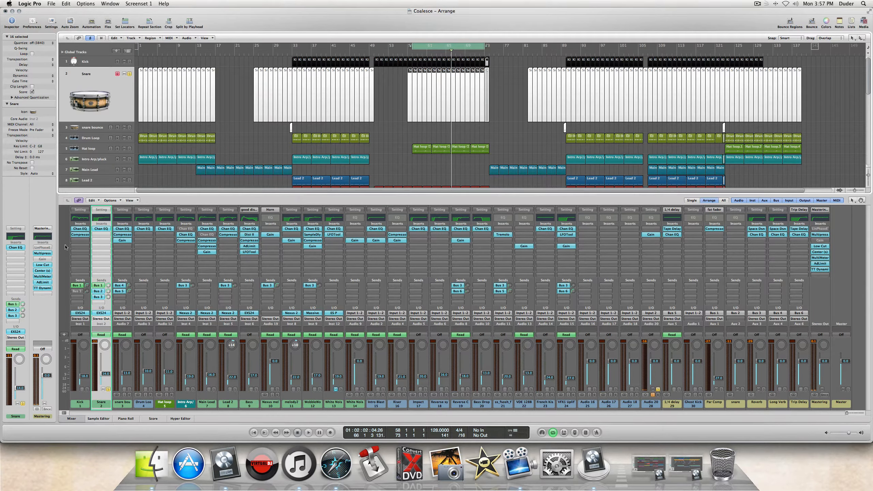
Step: Inspect the destinations of the Snare's Bus 2 and Bus 3 sends, selecting the snare aux channel in the mixer
click(11, 311)
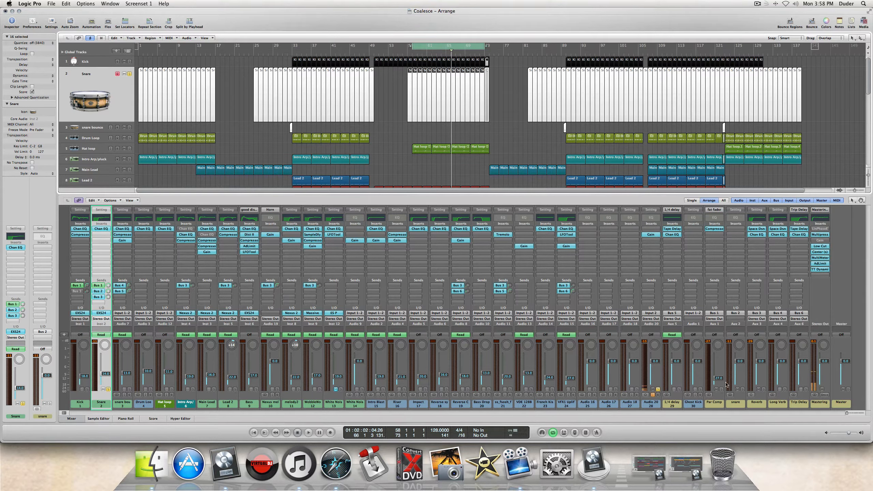
click(735, 403)
click(13, 316)
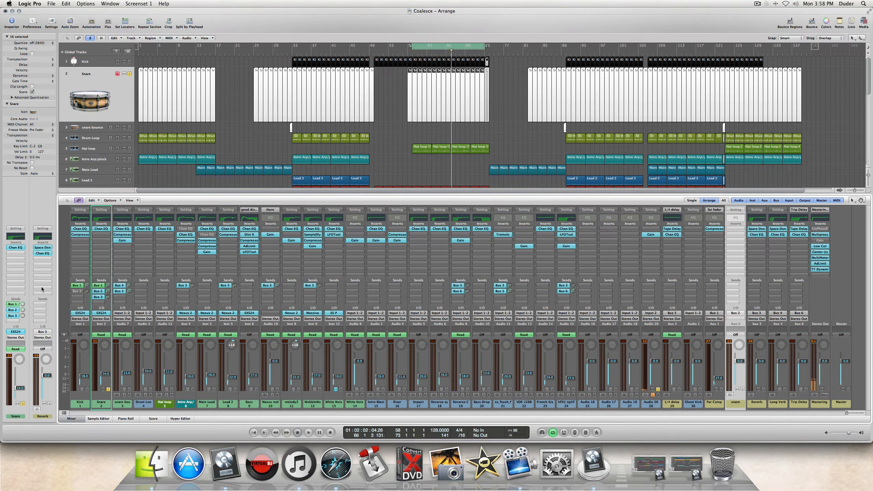
Step: Play the soloed Snare while varying its Bus 3 send level, and compare the sound with that send bypassed and active
click(22, 315)
key(space)
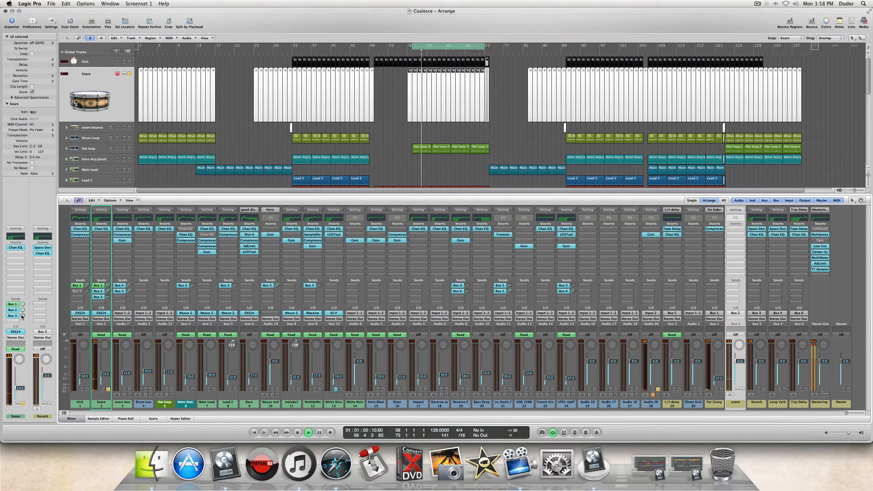
click(22, 316)
drag(22, 316, 21, 382)
drag(23, 316, 21, 326)
alt+click(11, 317)
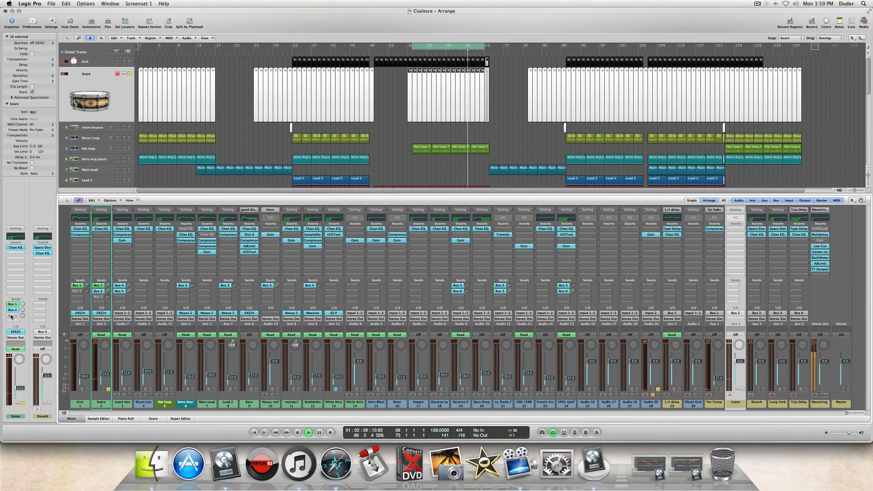
alt+click(10, 316)
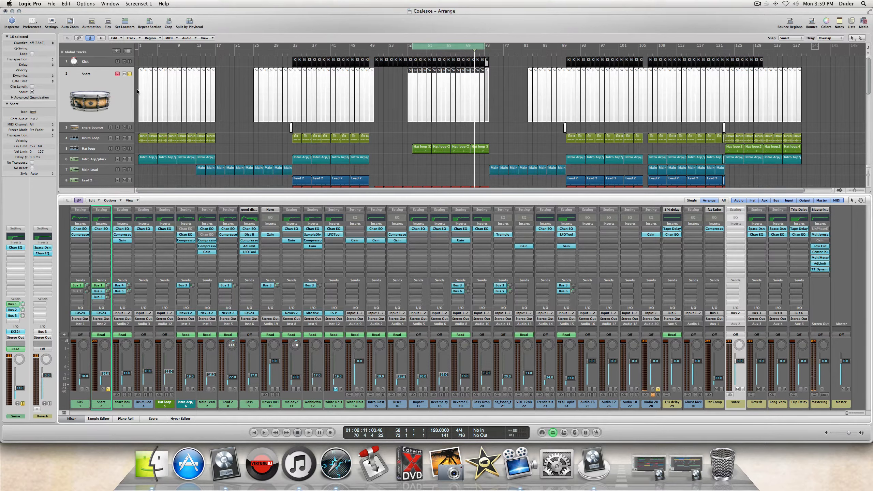
Step: Turn off the solo on the Snare and on channel 28, and open Space Designer on the Reverb aux channel
click(129, 75)
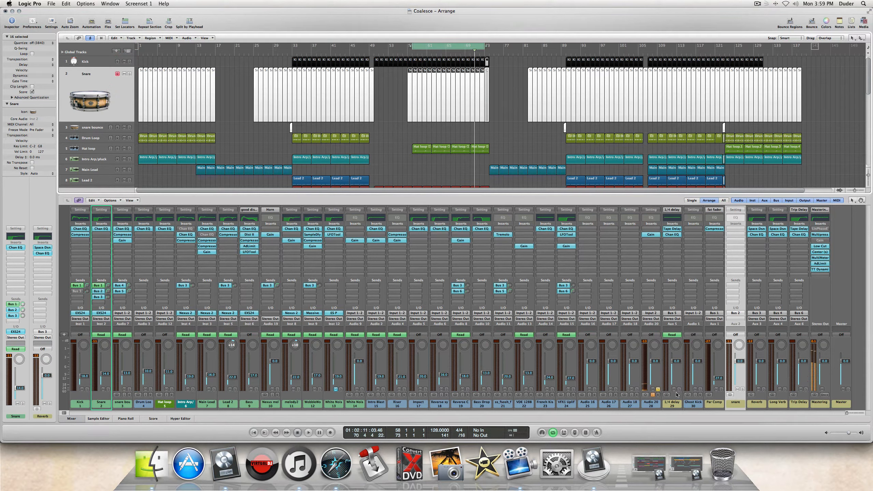
click(658, 390)
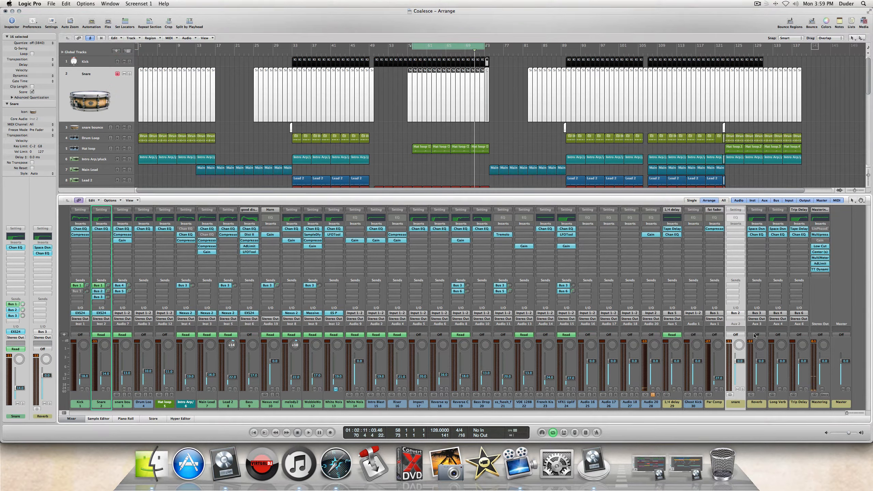
click(758, 247)
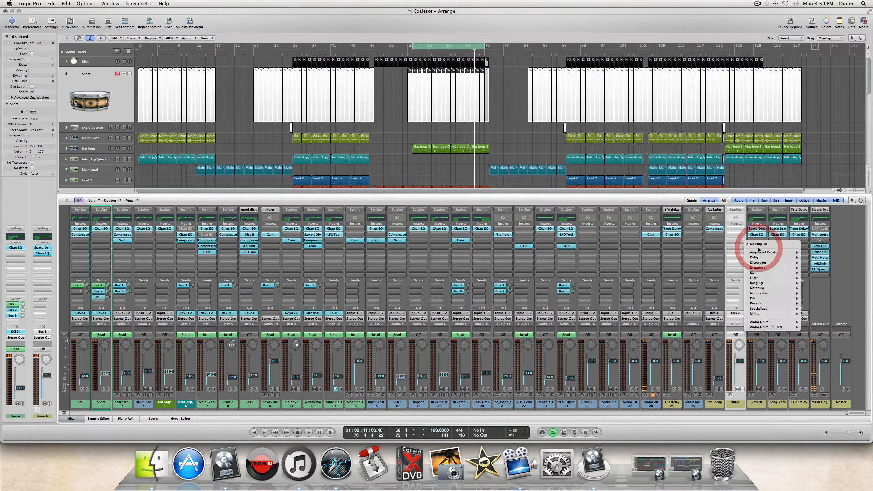
click(865, 219)
click(757, 402)
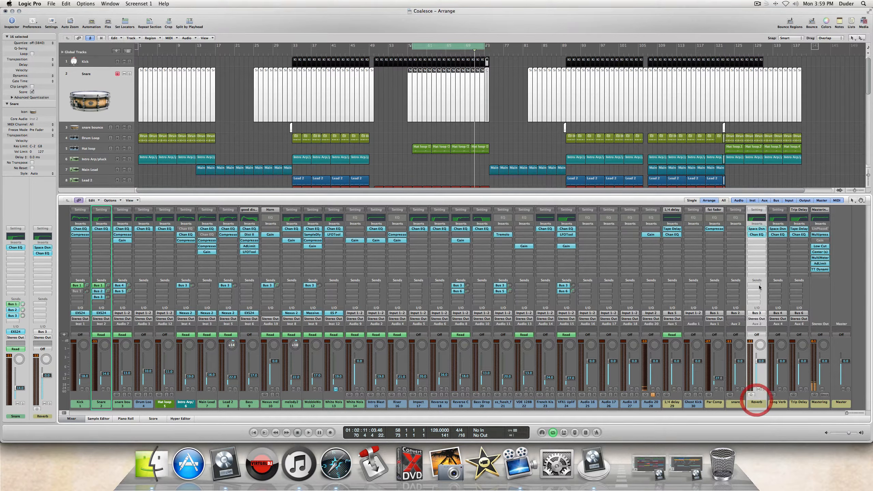
click(755, 227)
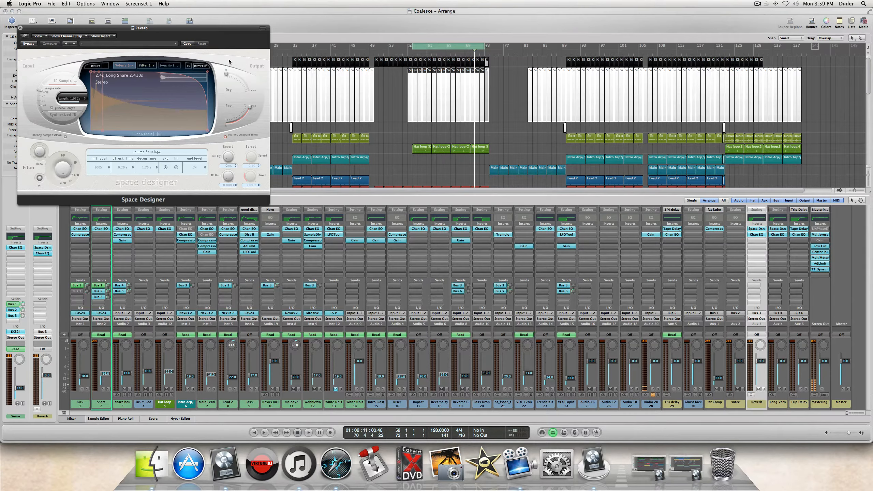
Step: Browse the Space Designer presets to 02.4s Long Snare Reverb under Large Spaces, Rooms, and close the plug-in without loading one
drag(113, 26, 177, 57)
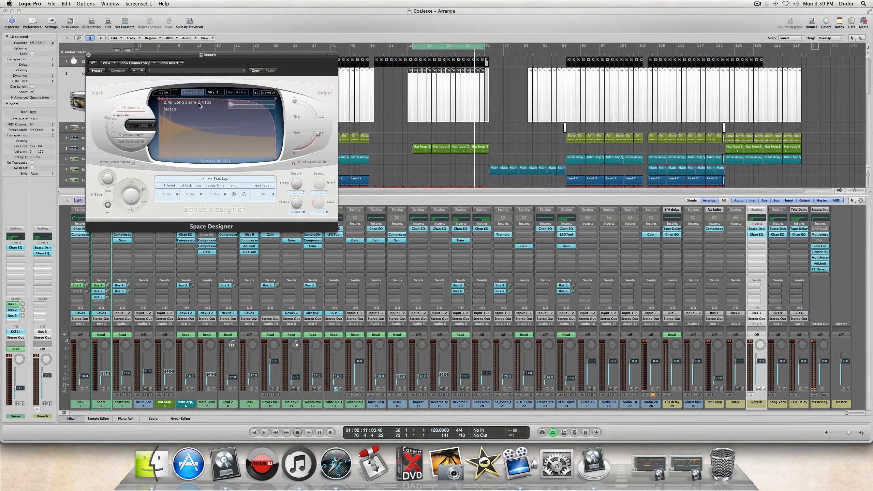
click(184, 71)
mouse_move(208, 136)
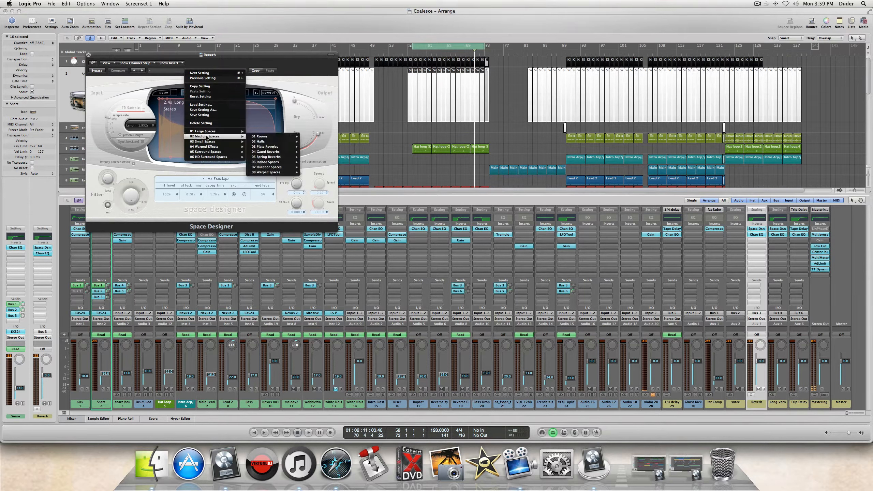
mouse_move(267, 143)
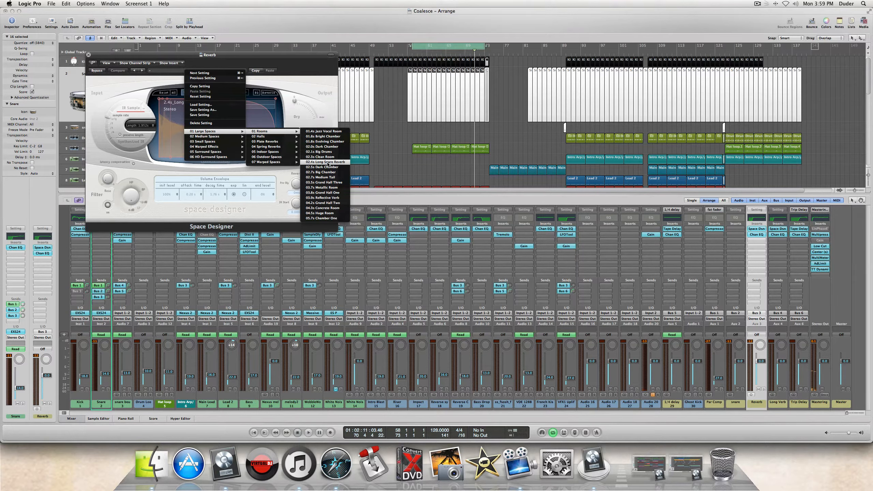
click(149, 176)
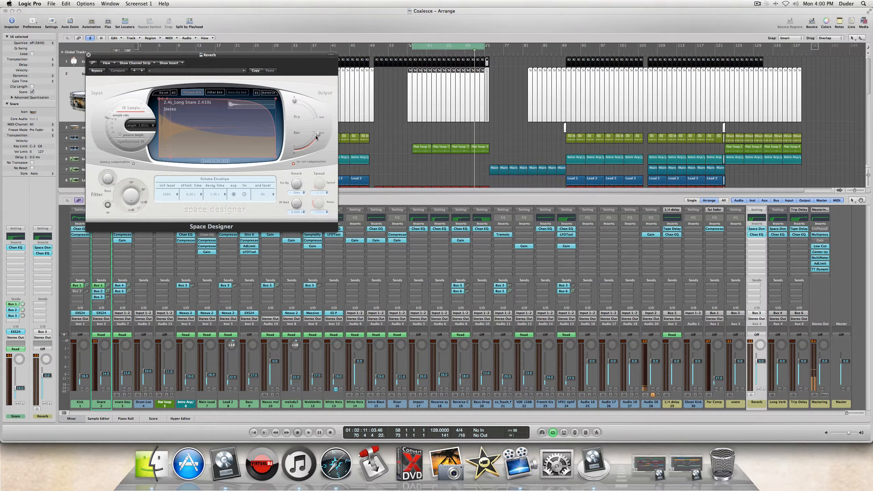
click(88, 54)
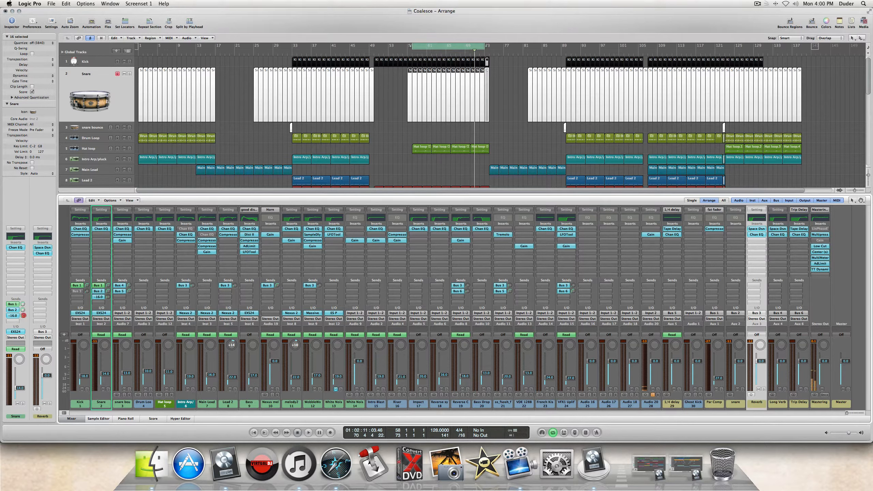
Step: Vary the Snare's Bus 3 send level during playback, listening in the full mix and soloed, and finish with the solo off
drag(23, 315, 47, 384)
key(space)
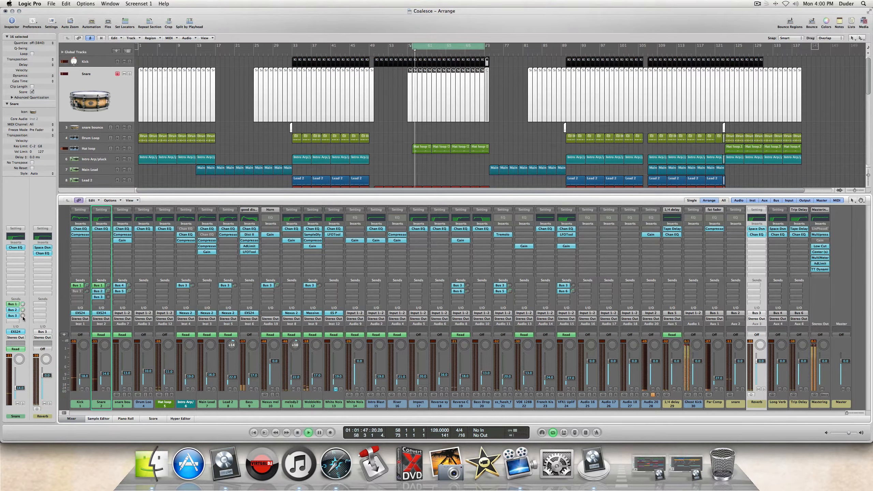
drag(24, 316, 23, 316)
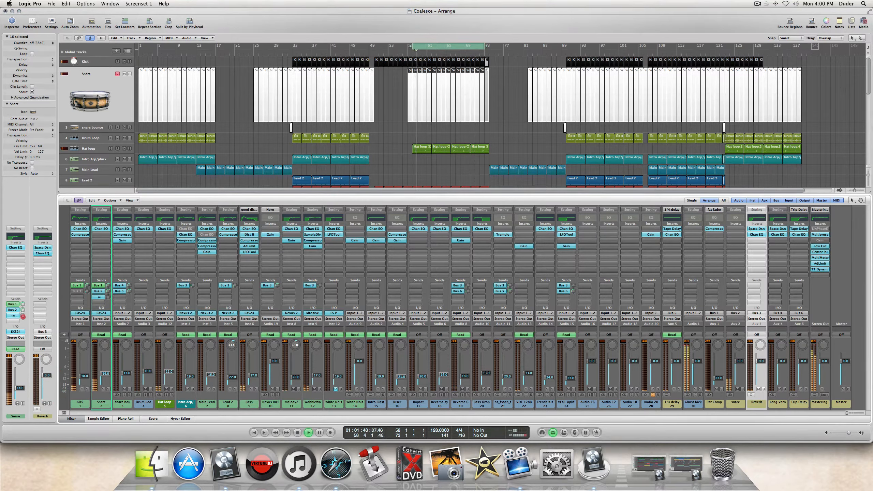
click(108, 390)
mouse_move(24, 316)
mouse_down()
mouse_move(28, 289)
mouse_move(24, 315)
mouse_up()
click(107, 390)
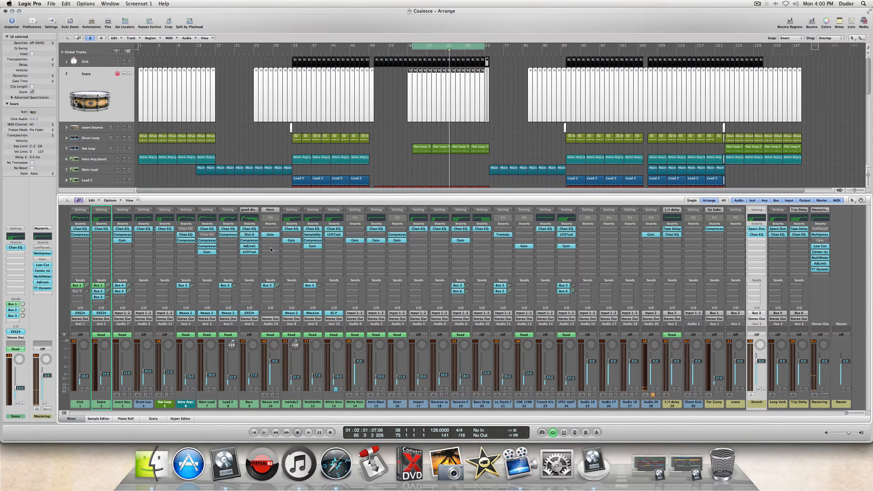
scroll(344, 173, down, 3)
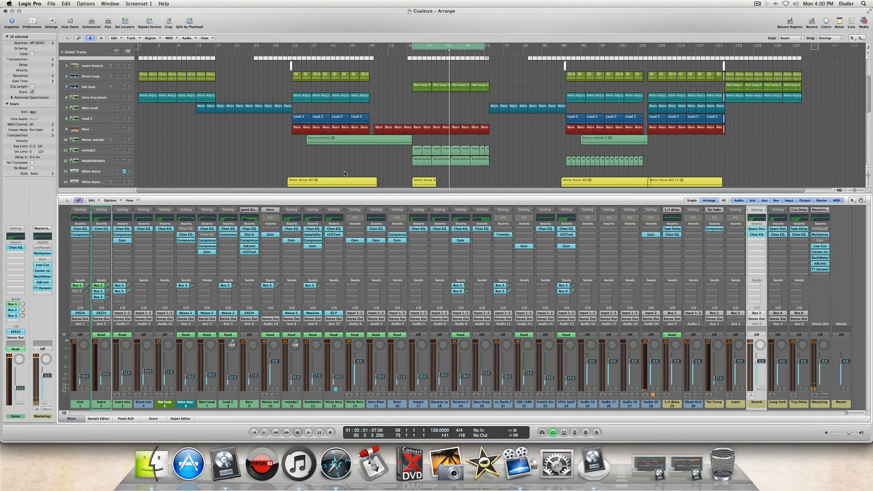
scroll(344, 173, down, 4)
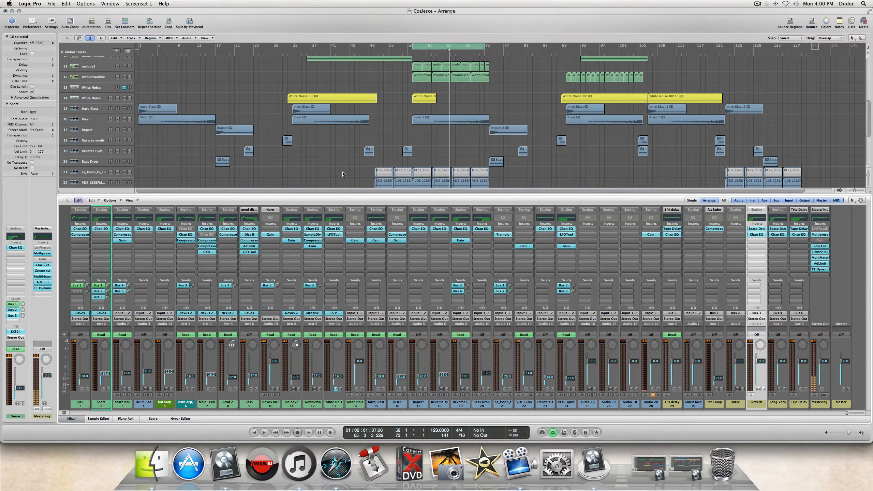
scroll(342, 174, down, 4)
scroll(343, 174, up, 10)
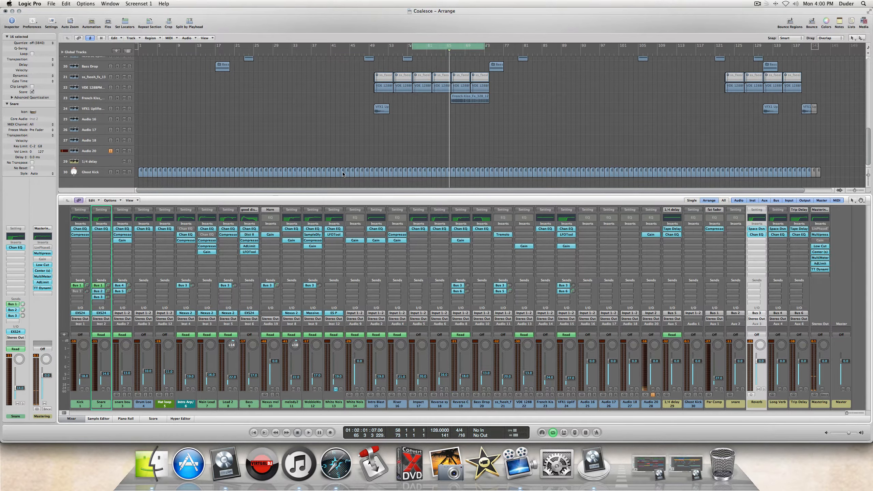
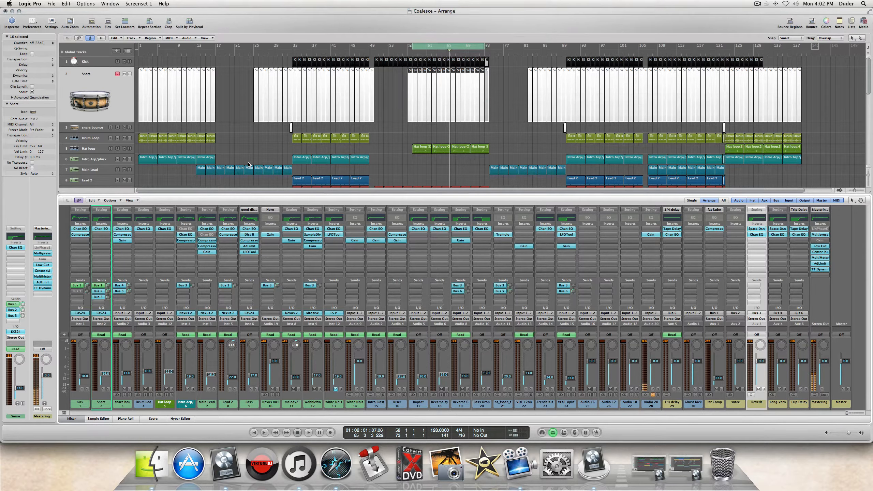
Step: Review the Kick and Snare channel strips, deselect all regions, and close the Coalesce project without saving the changes
click(85, 400)
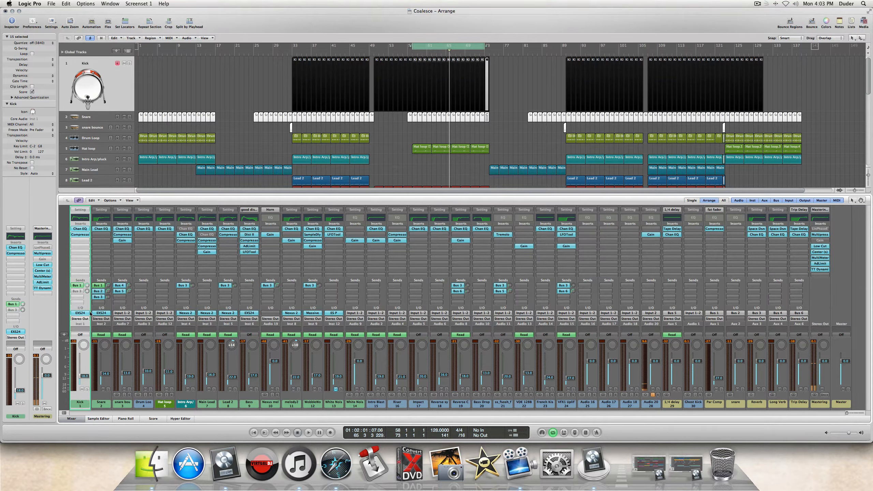
click(106, 399)
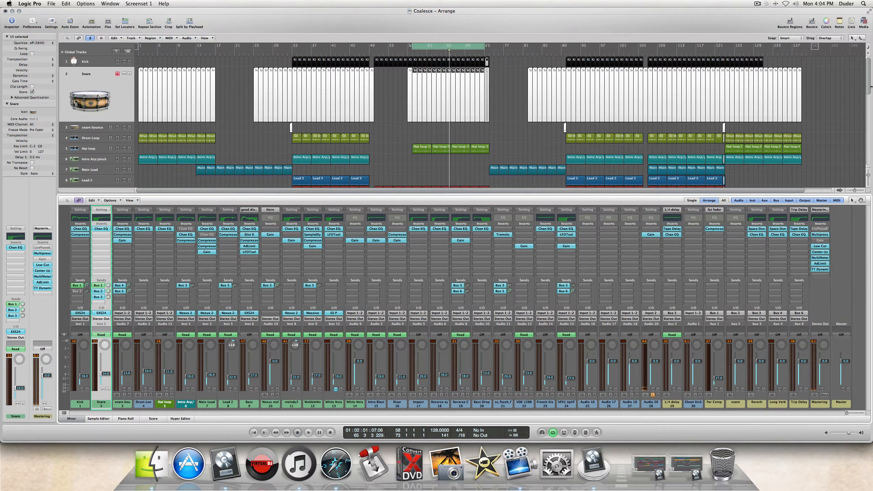
click(405, 171)
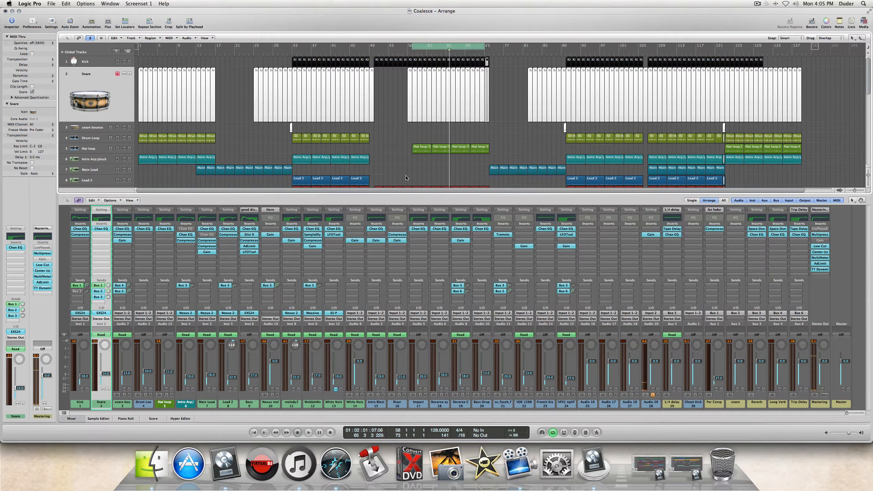
click(5, 12)
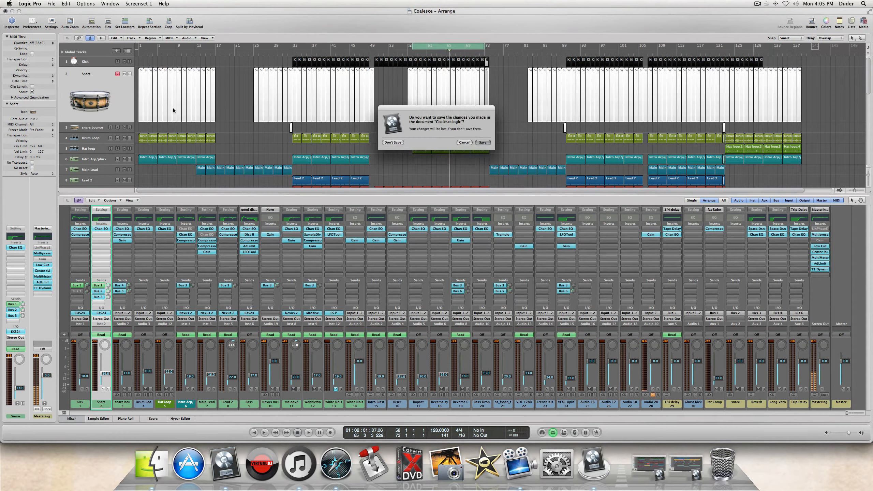
click(386, 142)
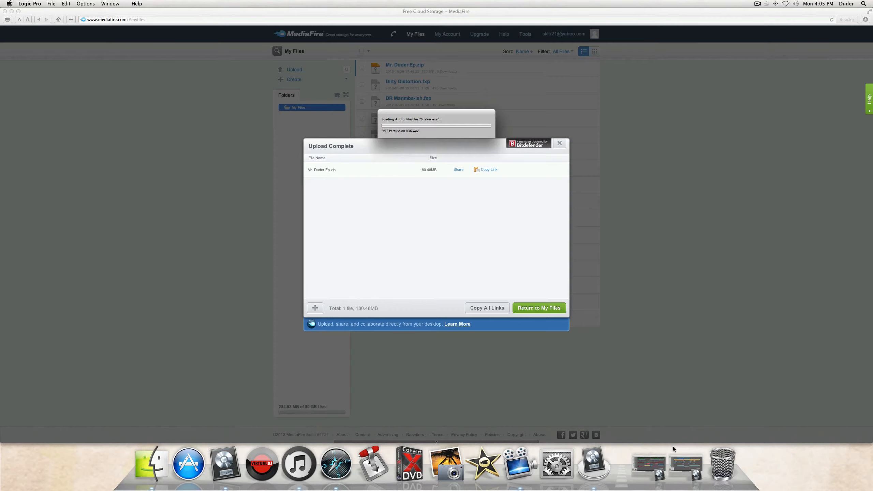
Step: Bring up the minimized Binobalies project and zoom out horizontally until the whole arrangement from bar 1 fits in view
click(682, 461)
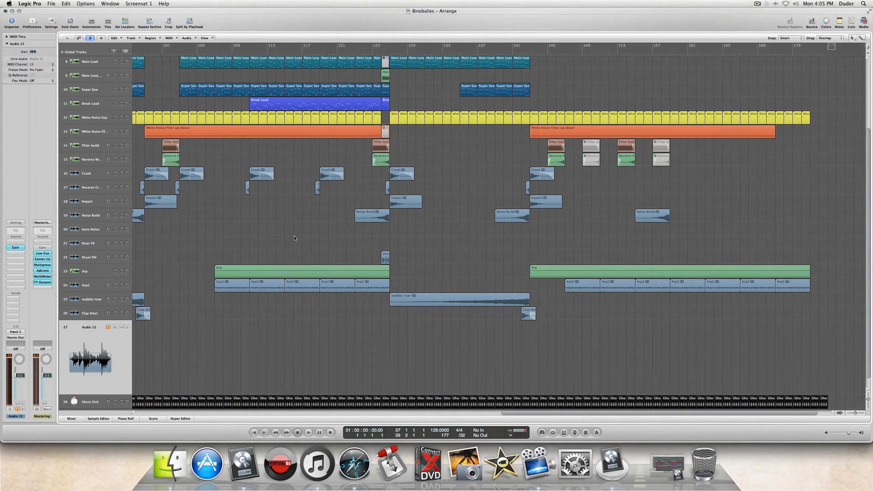
scroll(294, 238, left, 15)
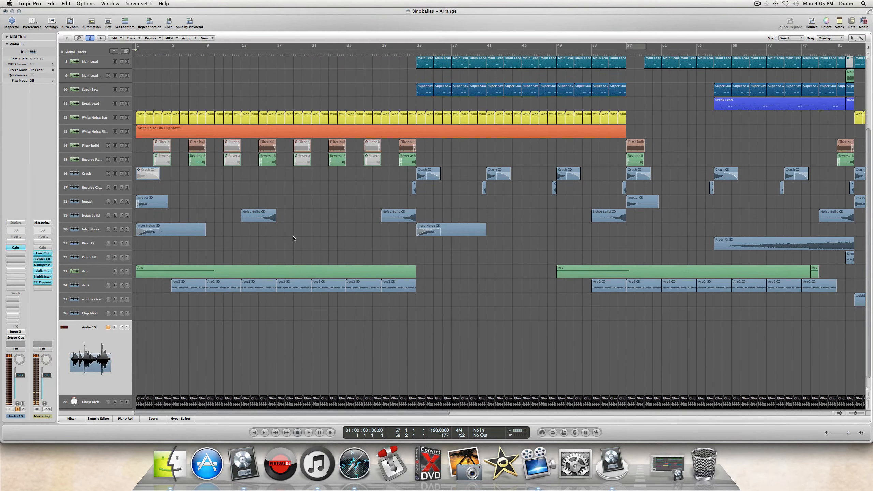
scroll(292, 238, up, 5)
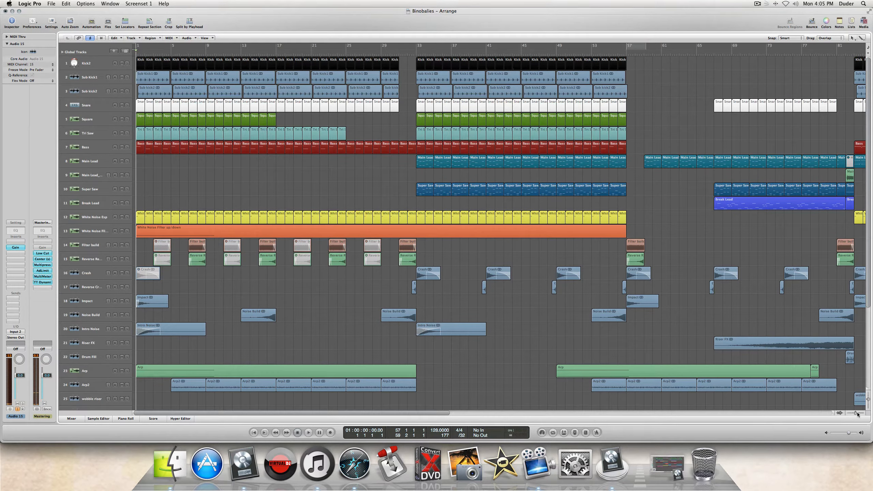
drag(858, 414, 854, 414)
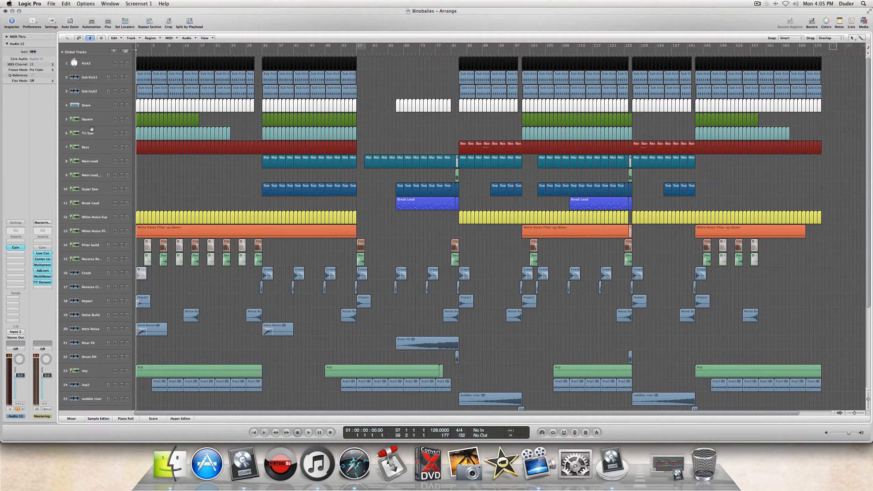
Step: Select the Kick2 track, play the Binobalies arrangement through to about bar 59, and return the playhead to the start
click(93, 66)
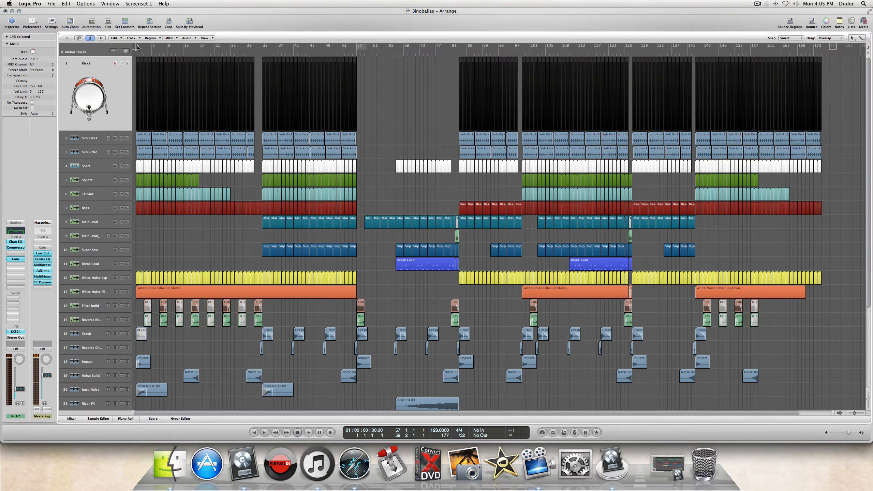
key(space)
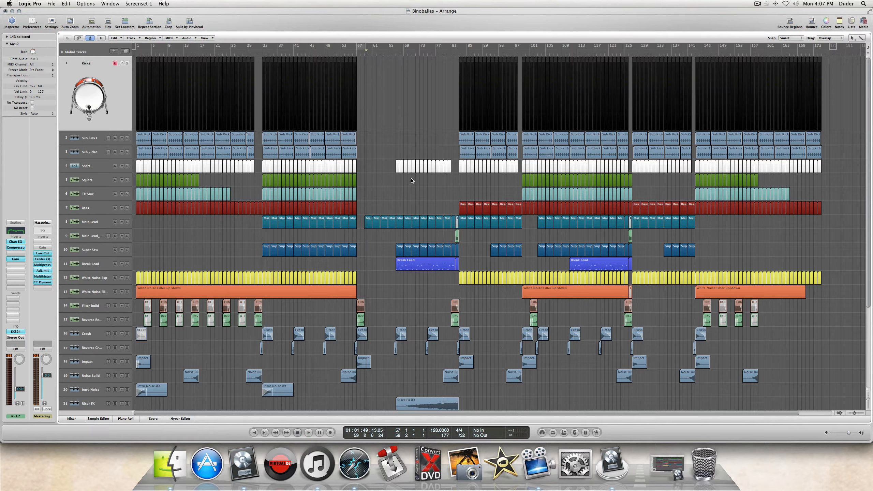
key(Return)
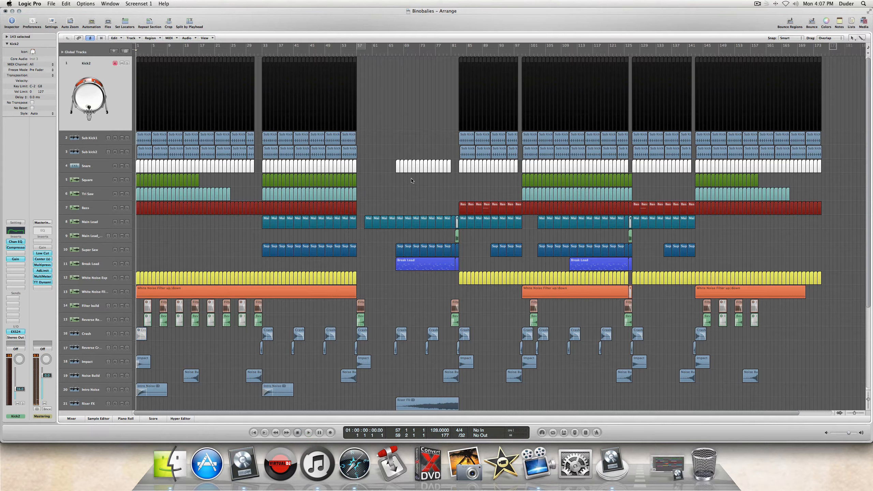
Step: Solo the Kick2 and Audio 15 tracks and set a cycle range from bar 1 to bar 31
click(122, 76)
click(127, 64)
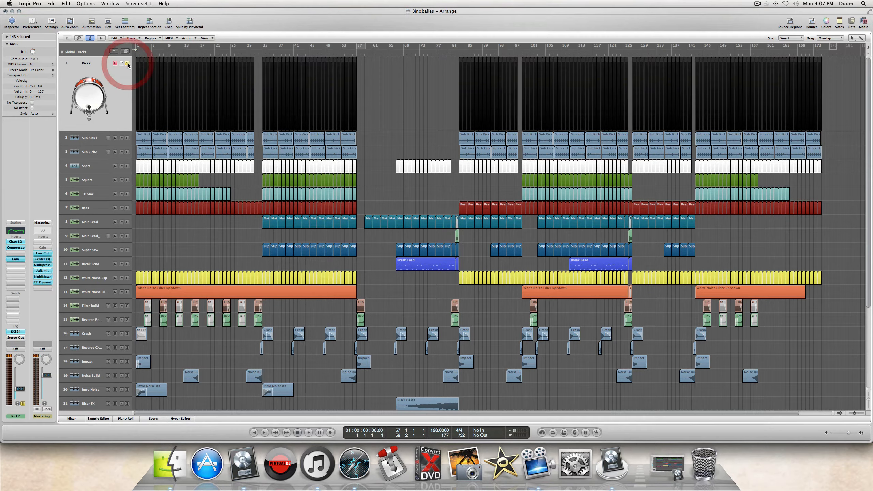
scroll(98, 318, down, 5)
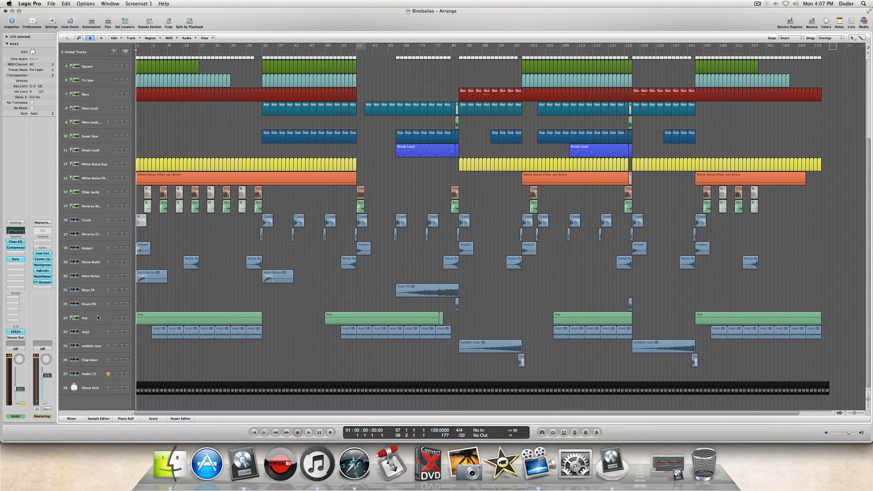
click(128, 374)
scroll(121, 358, up, 5)
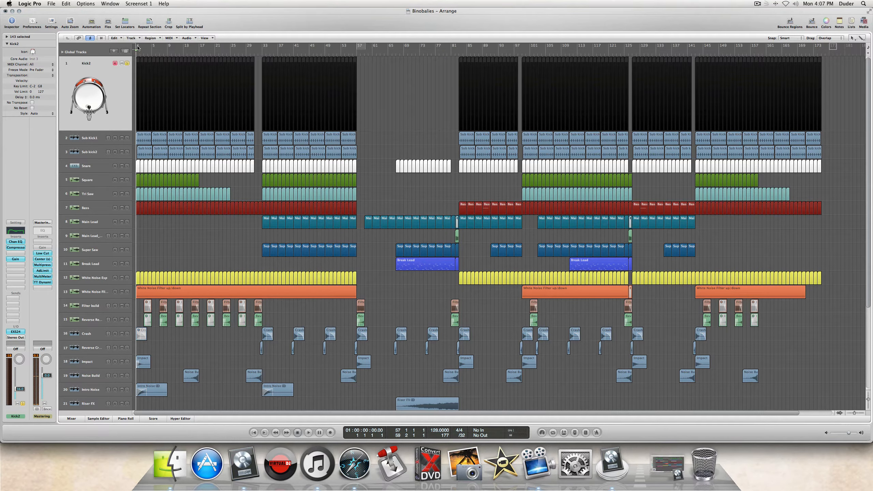
drag(137, 48, 255, 53)
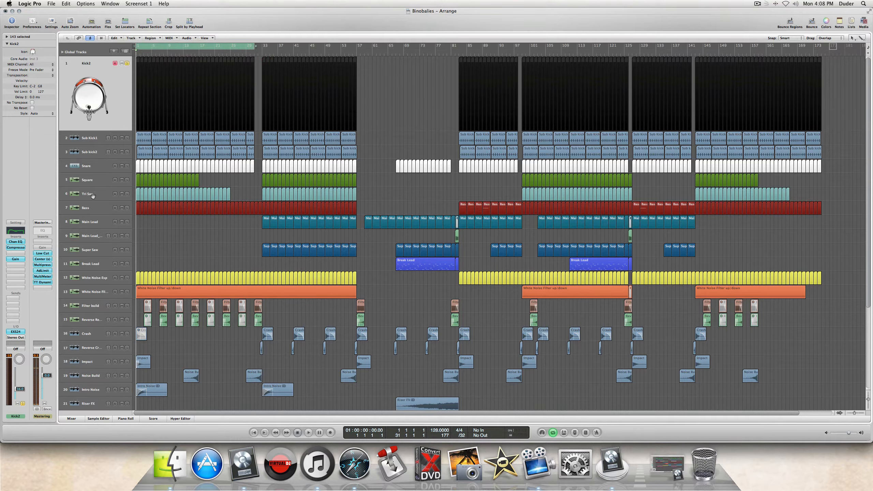
Step: Open the Channel EQ on Kick2, move its window over the arrangement, and bypass the EQ during playback
double_click(17, 231)
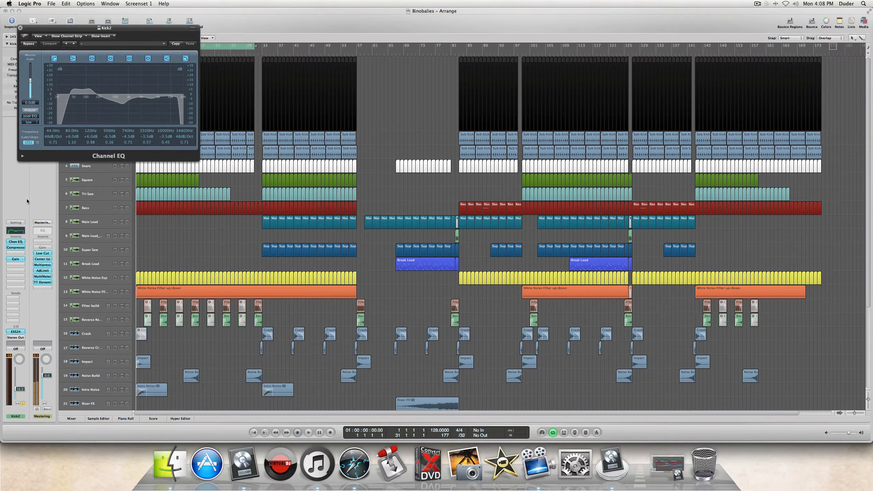
drag(47, 27, 222, 79)
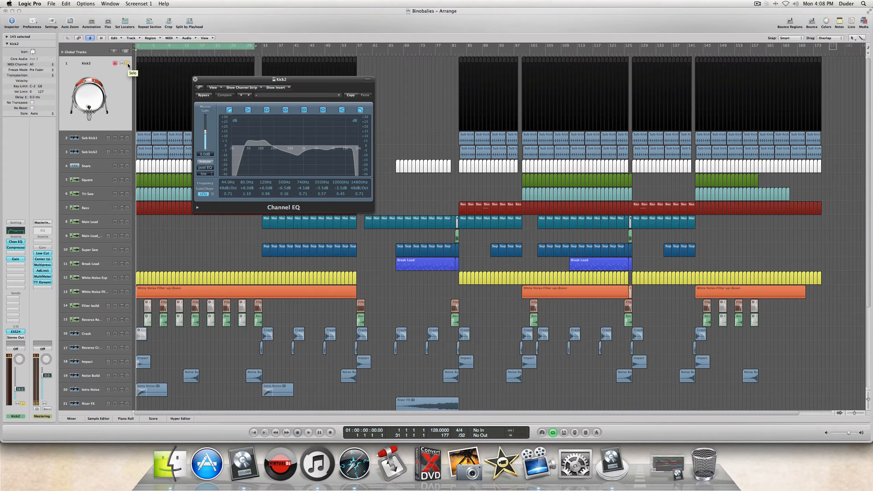
key(space)
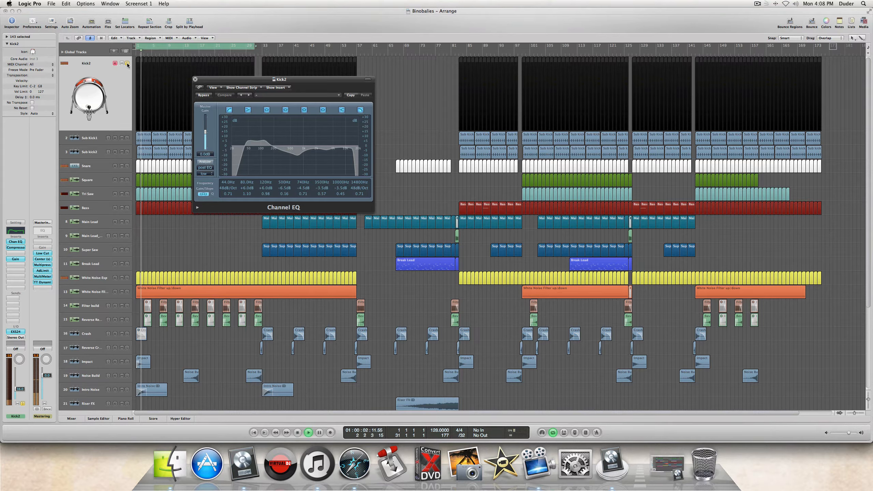
click(204, 95)
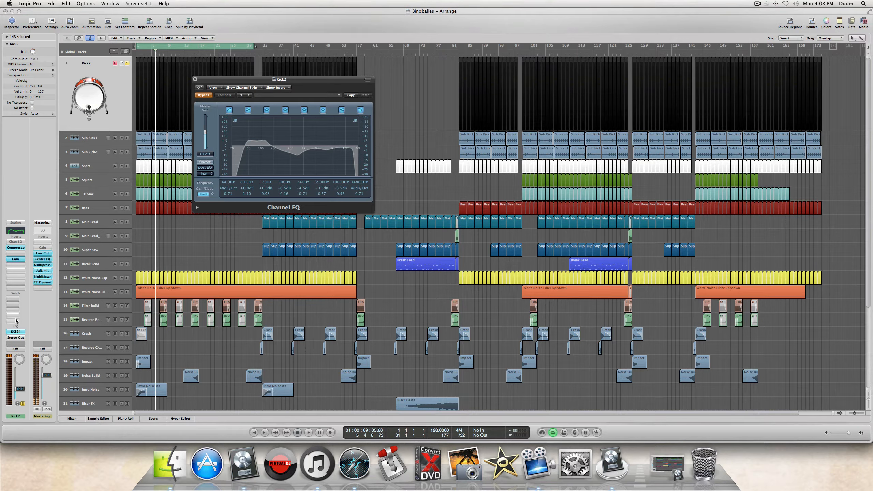
Step: Open Kick2's EXS24 sampler and examine the audio file used by its zone in the Instrument Editor, closing the editor when done
click(13, 331)
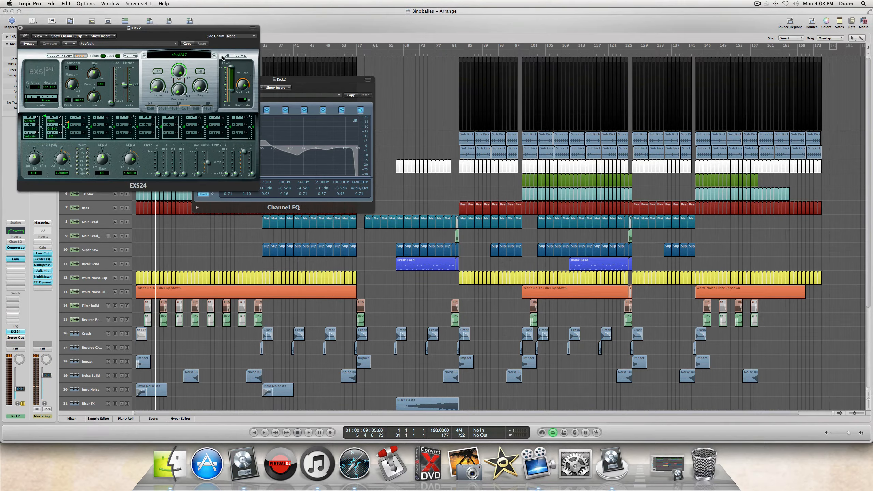
click(226, 56)
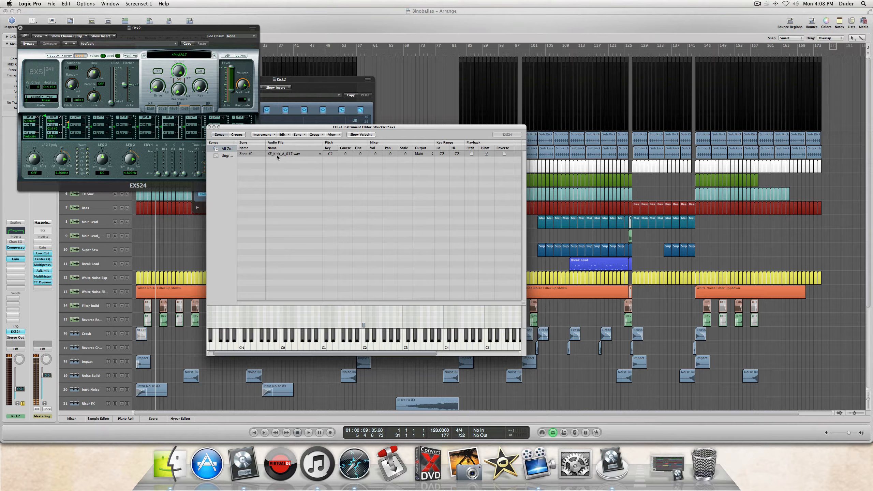
mouse_move(277, 157)
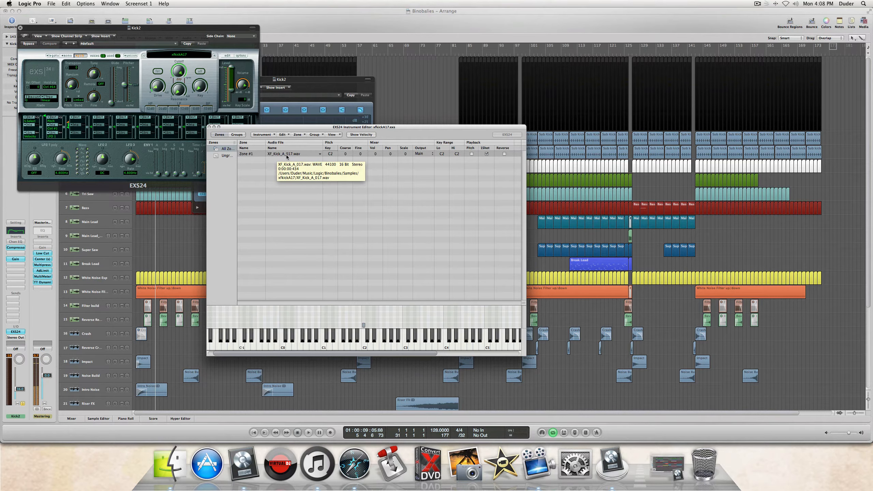
click(209, 127)
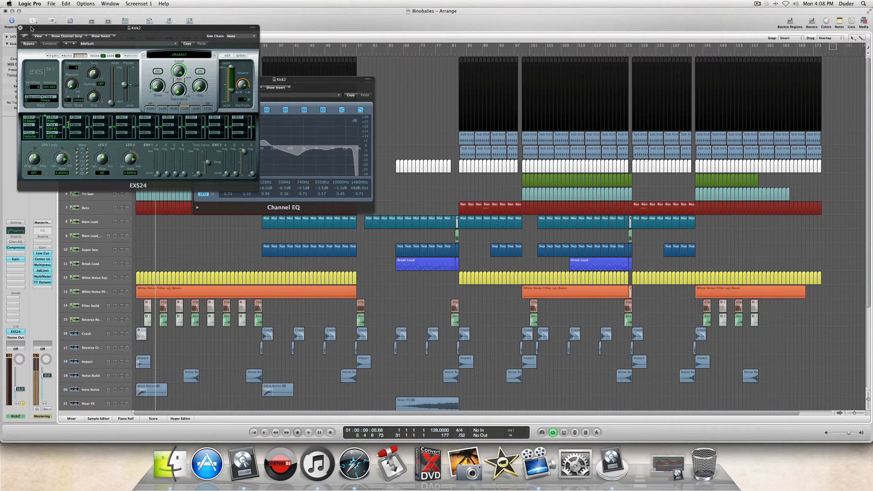
Step: Open the Compressor on Kick2 and arrange the Compressor and EXS24 windows so both can be seen with the Channel EQ
click(15, 247)
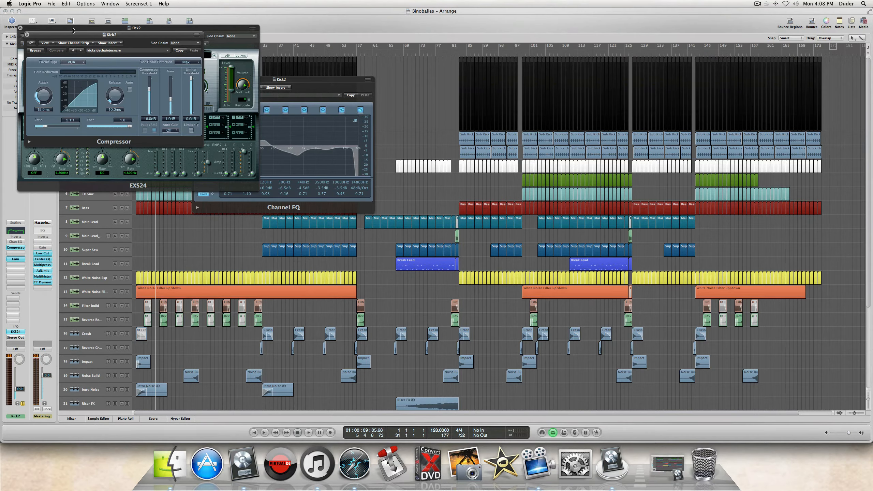
drag(68, 35, 250, 178)
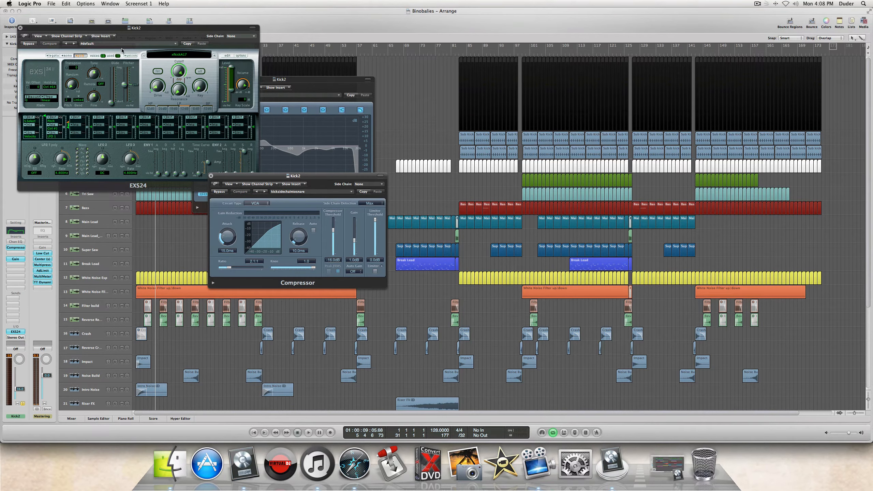
drag(91, 28, 404, 180)
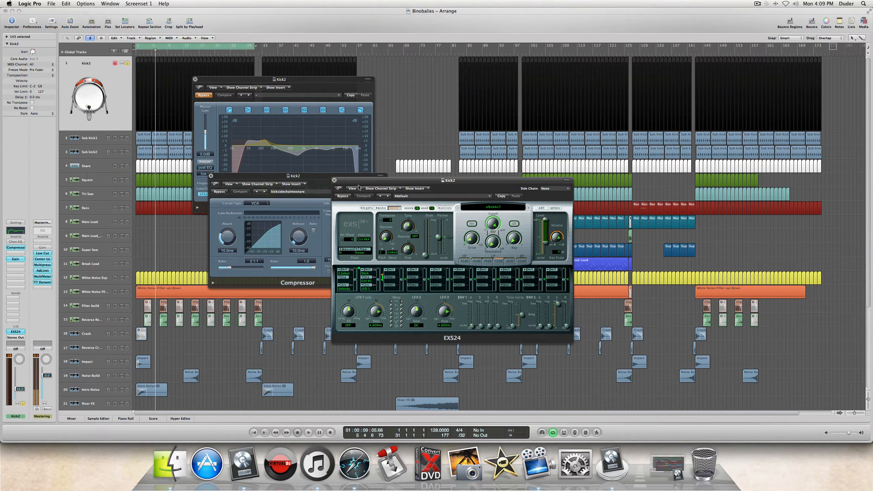
drag(378, 182, 439, 179)
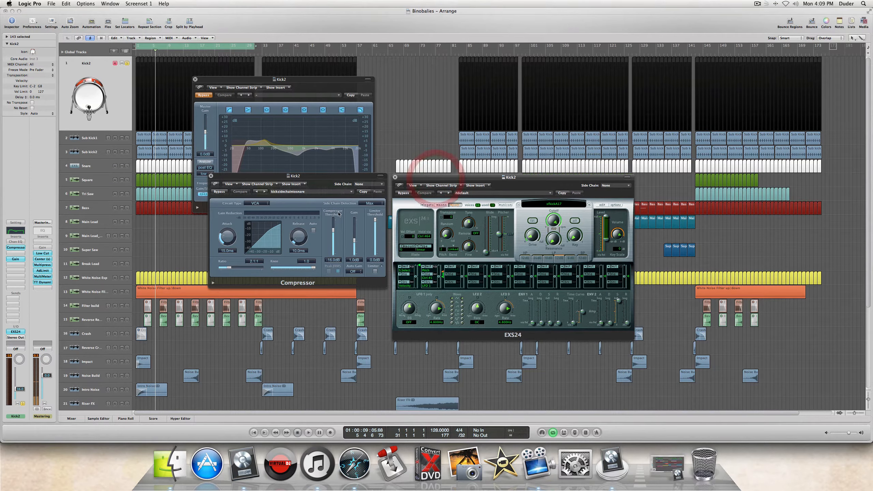
Step: Play the soloed Kick2 from the start, bypass its Compressor during playback, and stop
key(Return)
key(space)
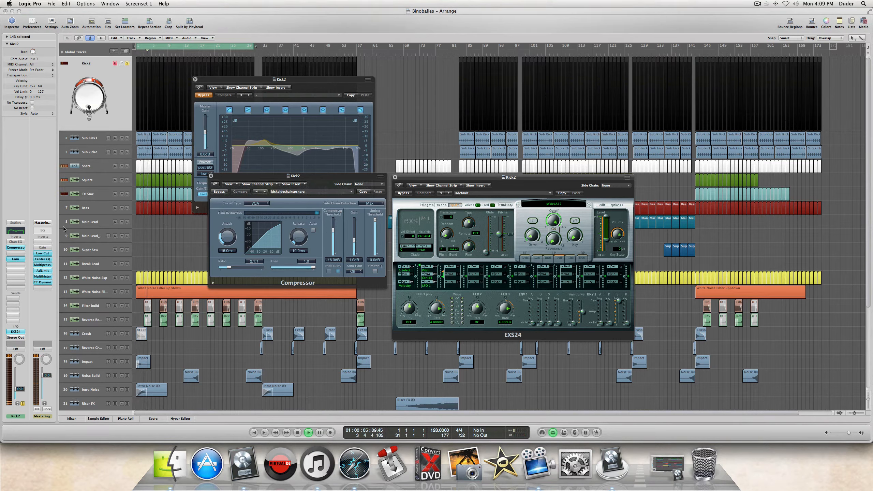
click(219, 192)
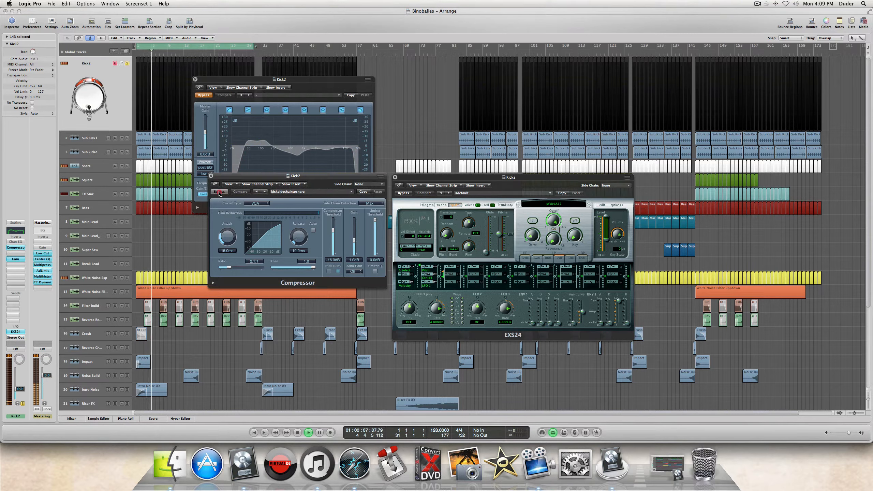
key(space)
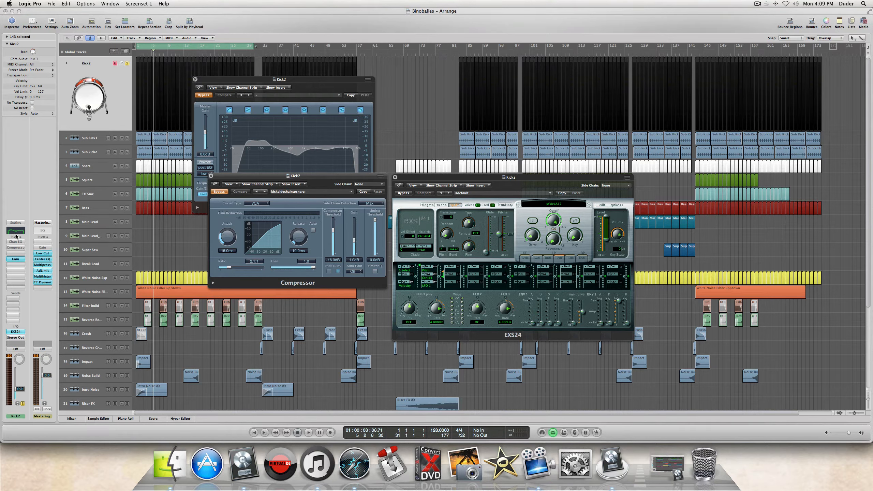
Step: Play the soloed Kick2 from the start, compare it with its Channel EQ bypassed and active, and stop with the EQ active
key(Return)
key(space)
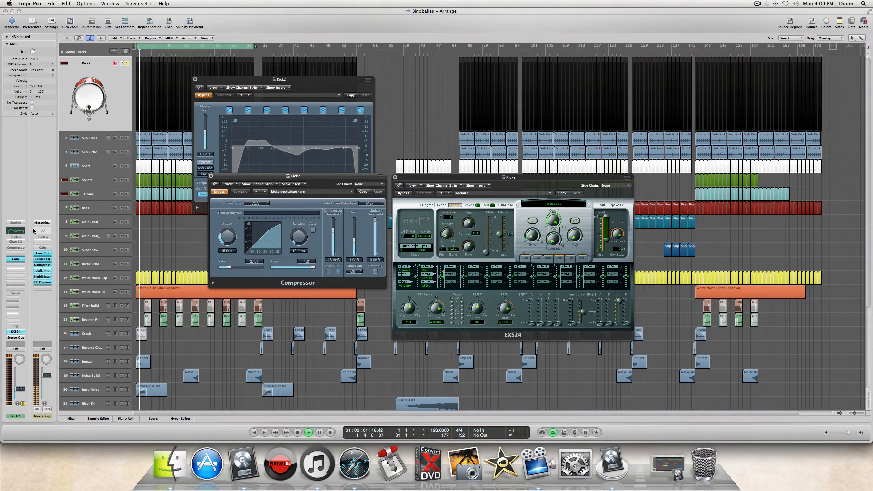
click(206, 96)
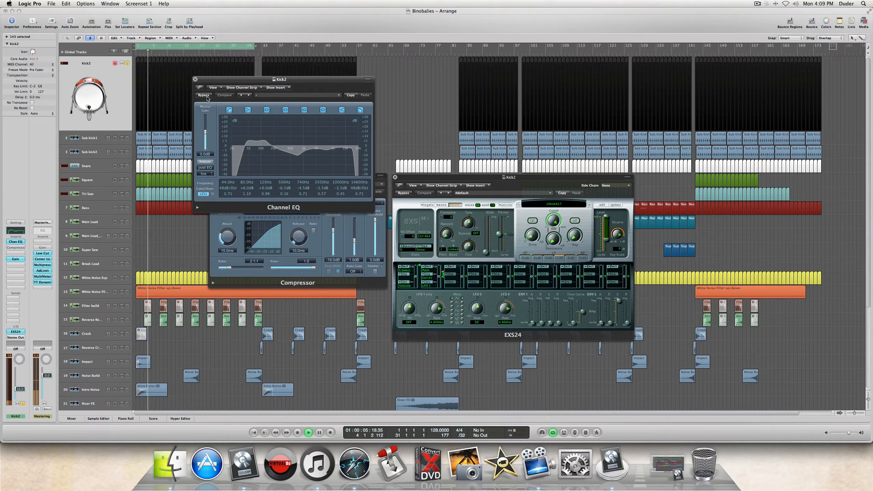
click(206, 96)
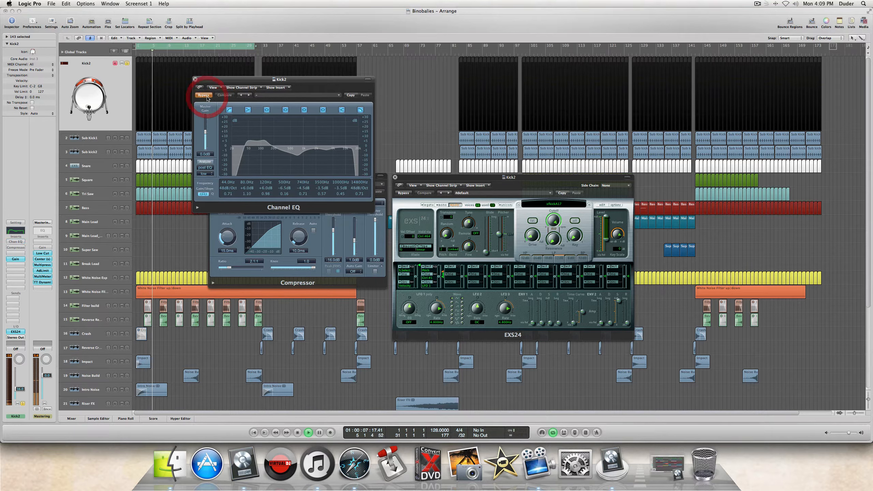
click(207, 96)
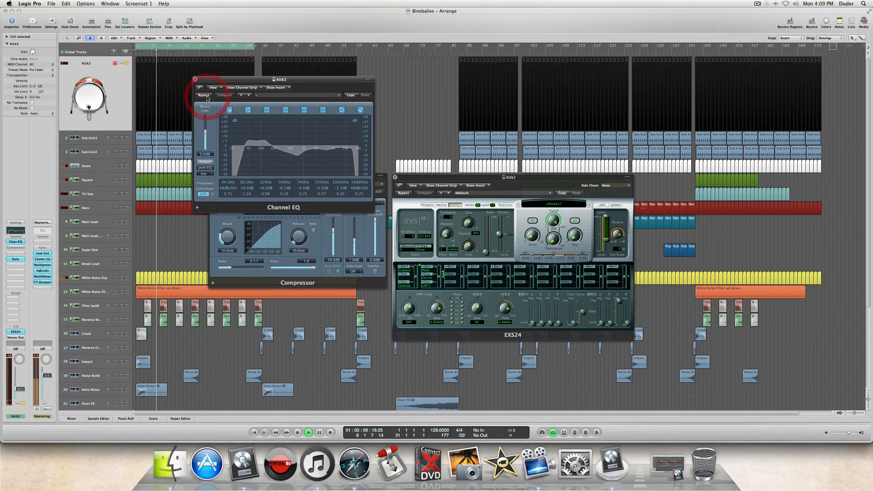
click(207, 96)
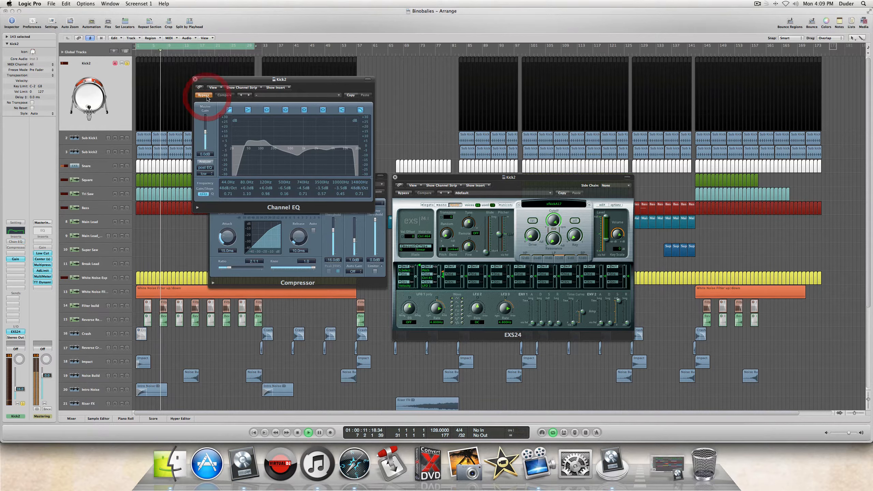
click(206, 96)
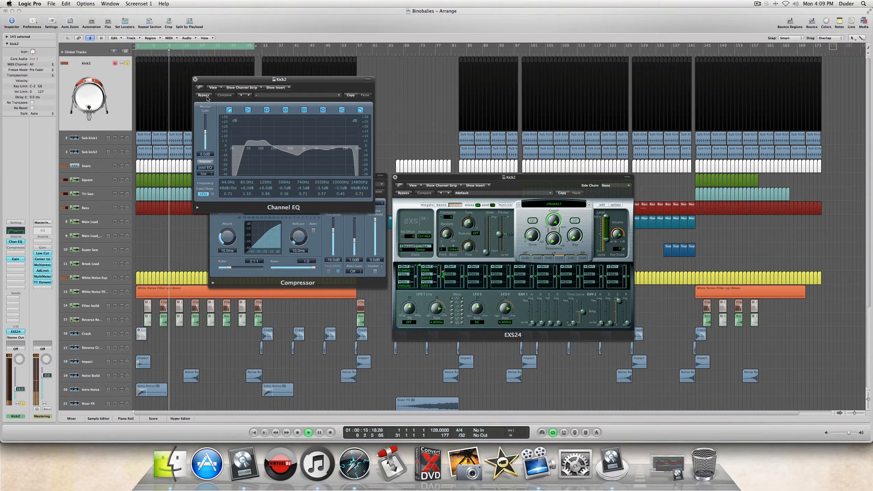
key(space)
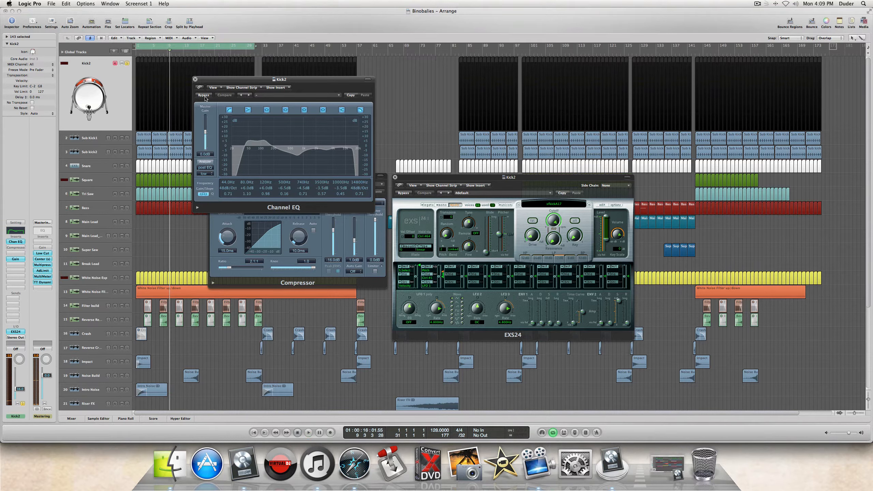
Step: Take Kick2's Compressor out of bypass, listen briefly from the start, and close all of Kick2's plug-in windows
click(196, 80)
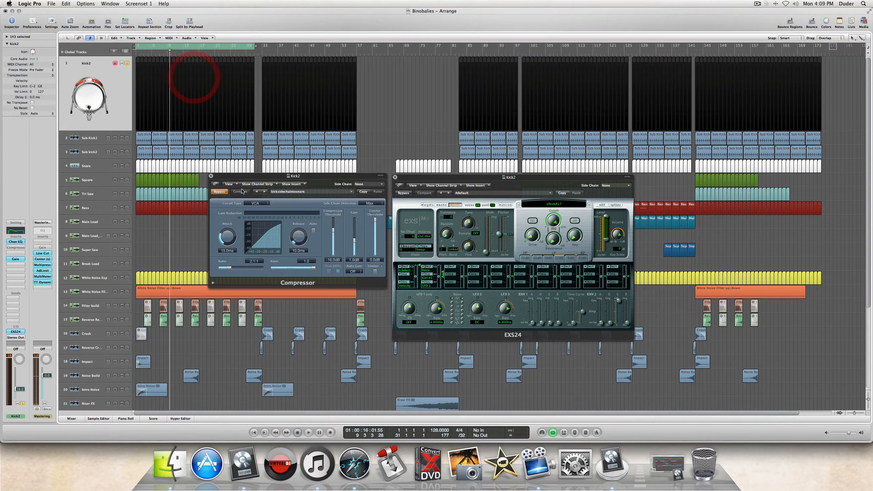
click(220, 193)
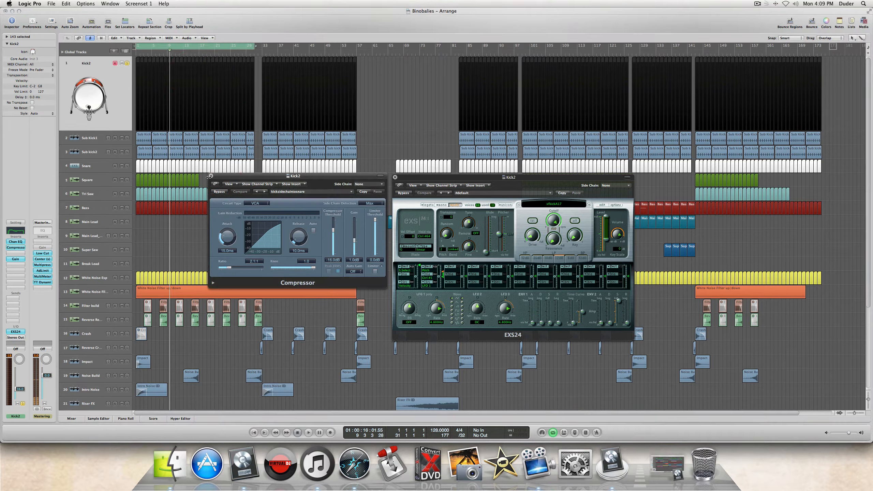
key(Return)
key(space)
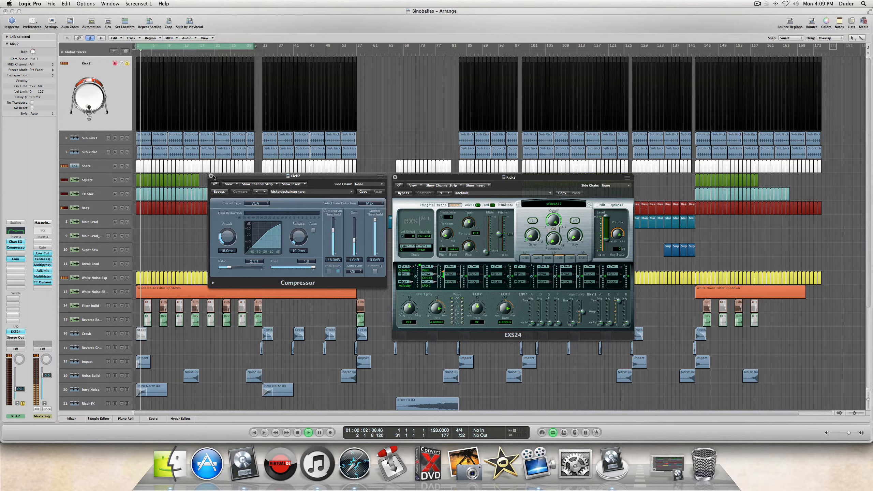
key(space)
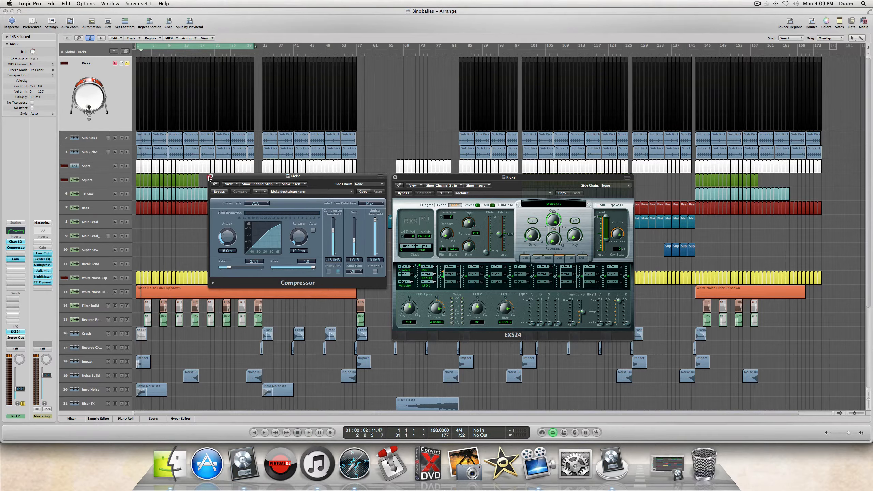
click(210, 177)
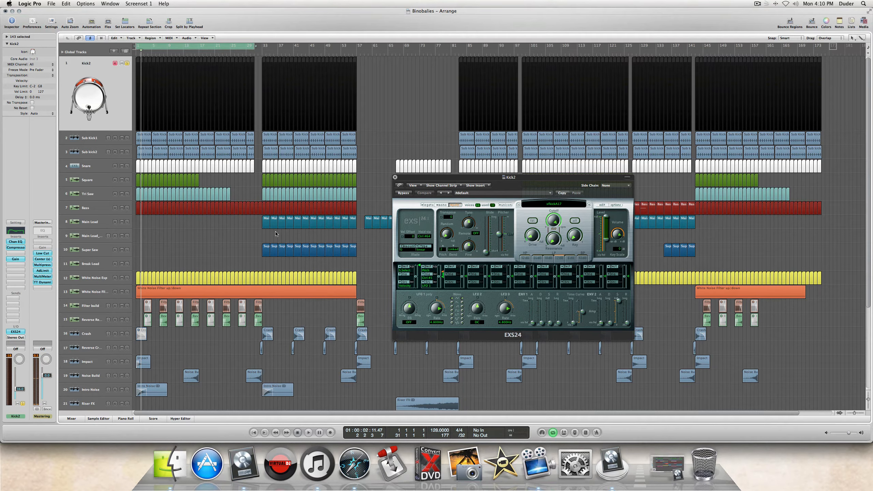
click(395, 177)
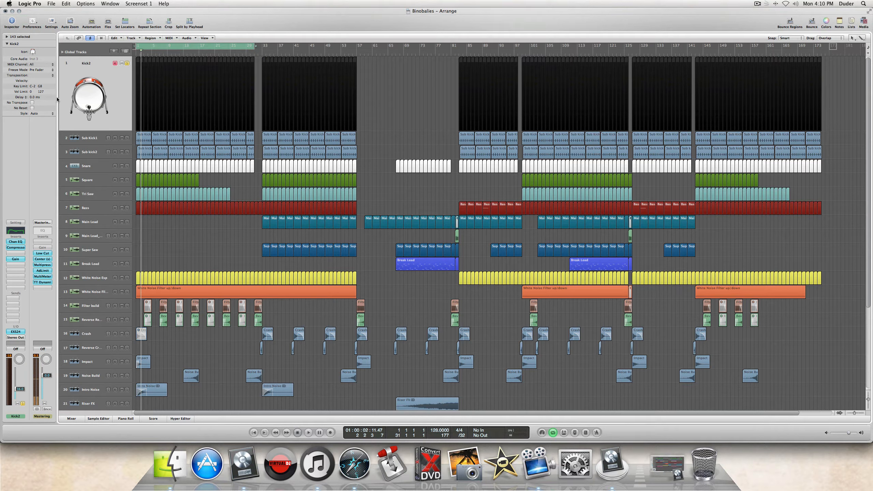
Step: Solo Sub Kick1 in place of Kick2 and play it briefly
click(92, 140)
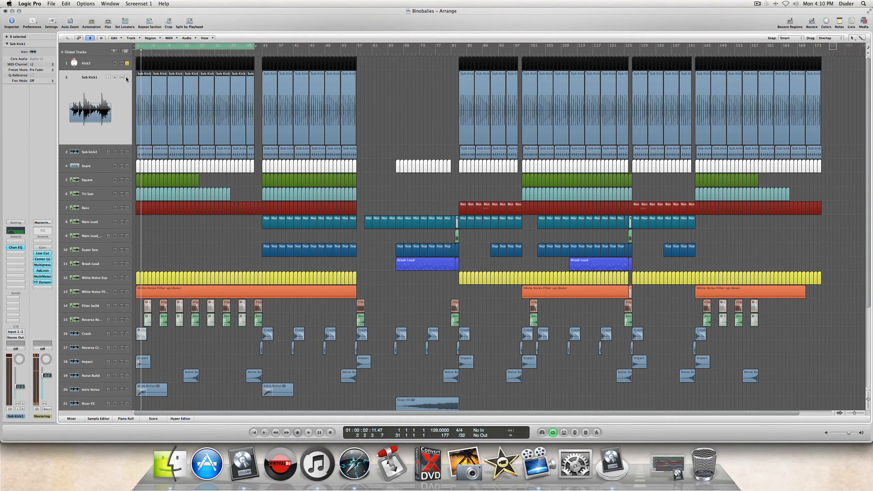
click(126, 79)
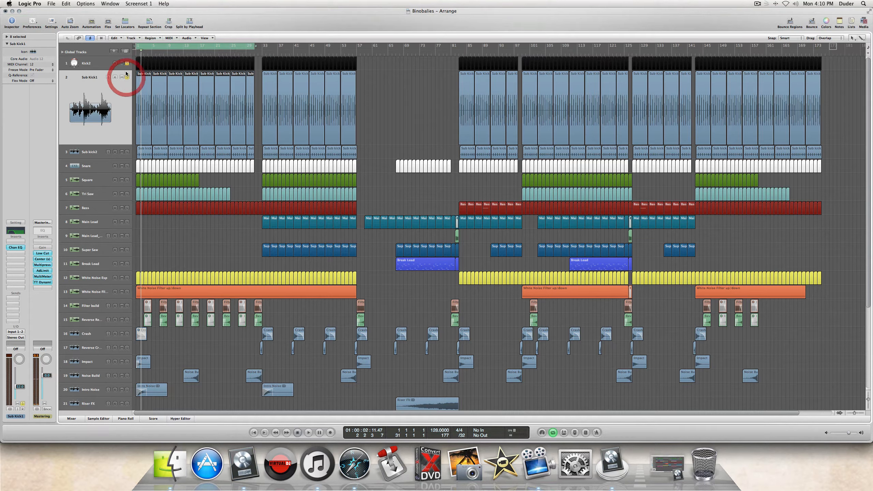
click(127, 64)
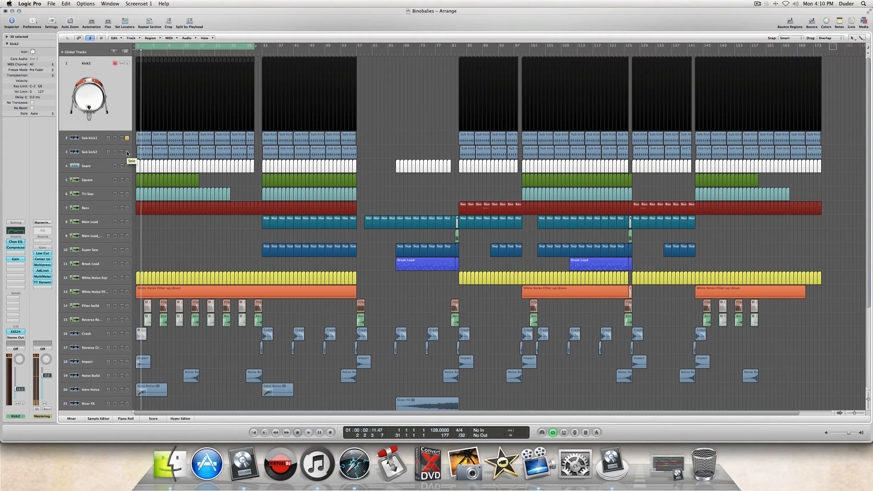
key(space)
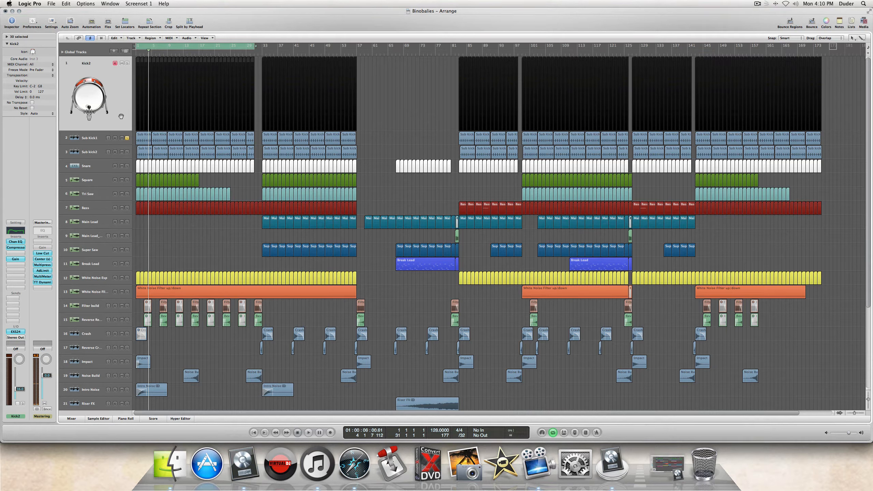
Step: Solo Sub kick2 together with Sub Kick1, play both from the start, and stop
click(126, 152)
key(Return)
key(space)
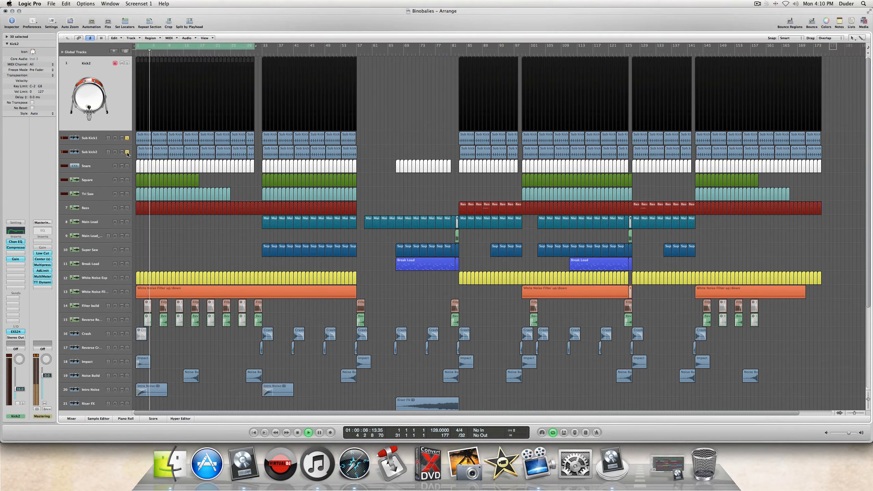
key(space)
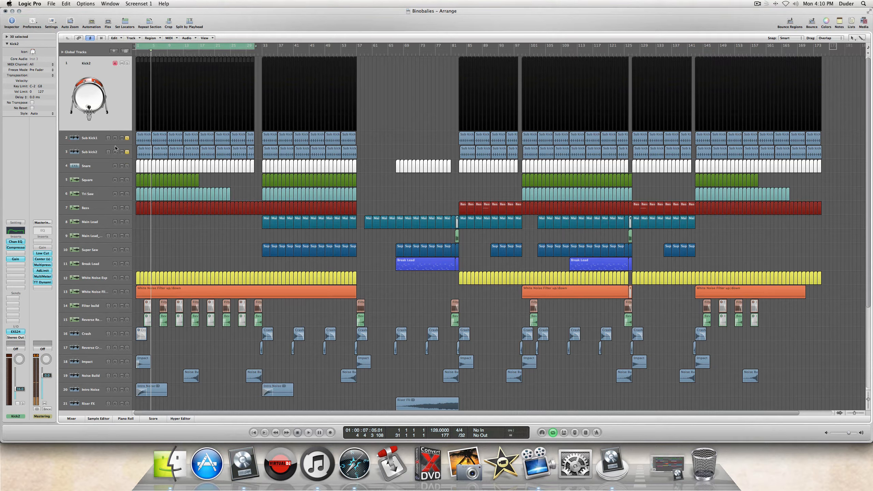
Step: Open the Channel EQ on Sub Kick1 and move its window over the arrangement
double_click(14, 233)
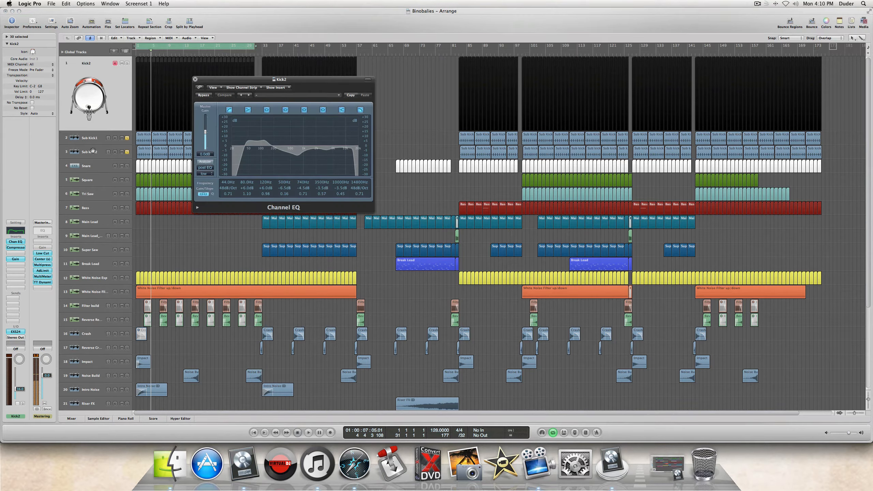
click(194, 80)
click(86, 138)
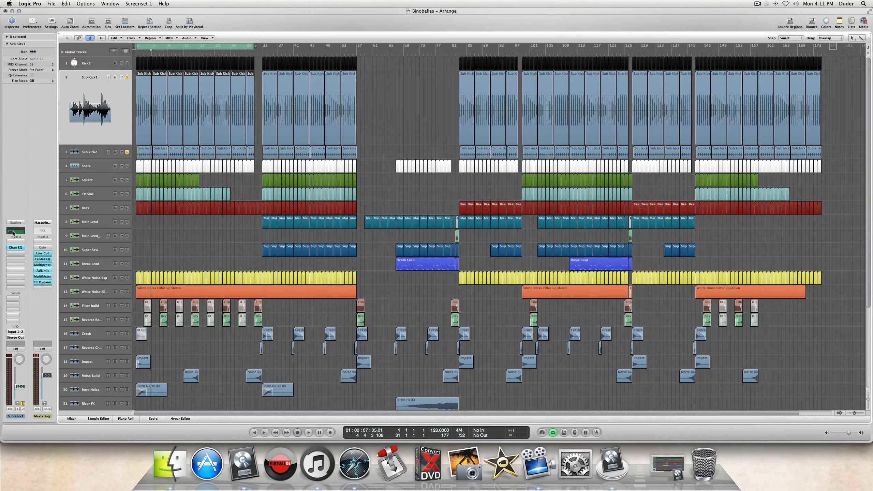
double_click(13, 234)
drag(64, 27, 230, 153)
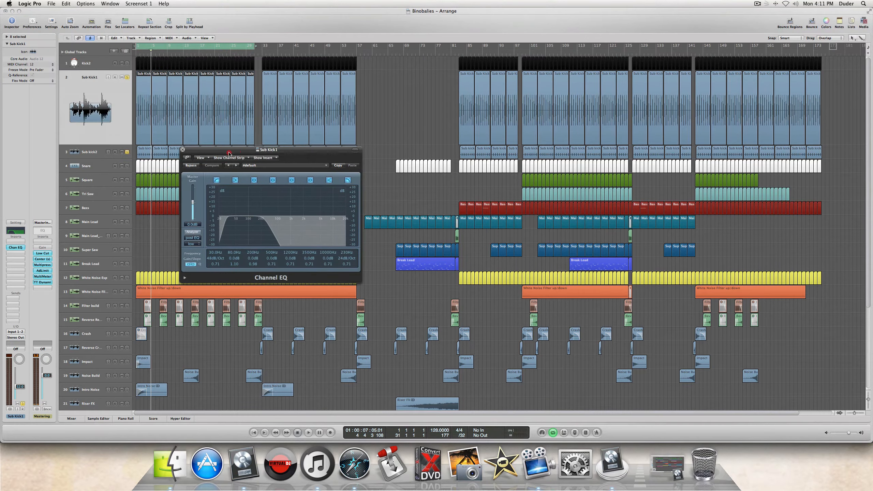
Step: Select Sub kick2 and zoom in on the song's opening bars to examine how its regions are offset from Sub Kick1's
click(92, 151)
click(89, 77)
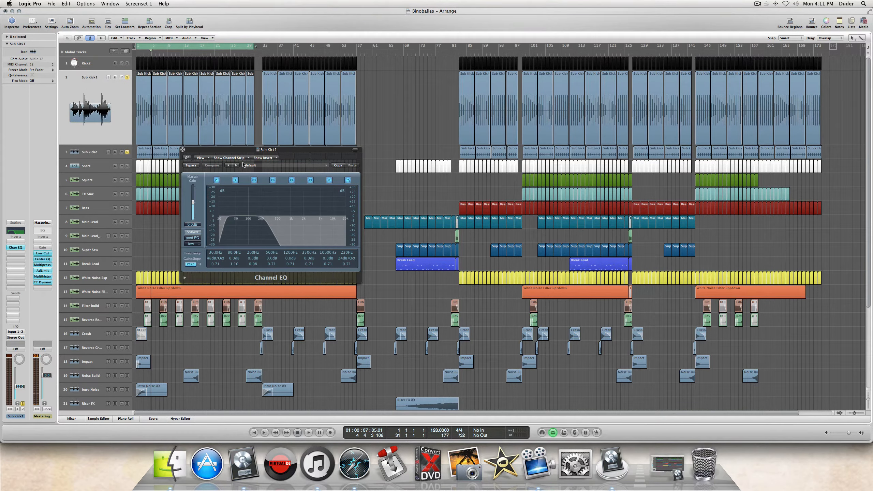
click(90, 152)
drag(854, 413, 857, 413)
scroll(573, 325, left, 5)
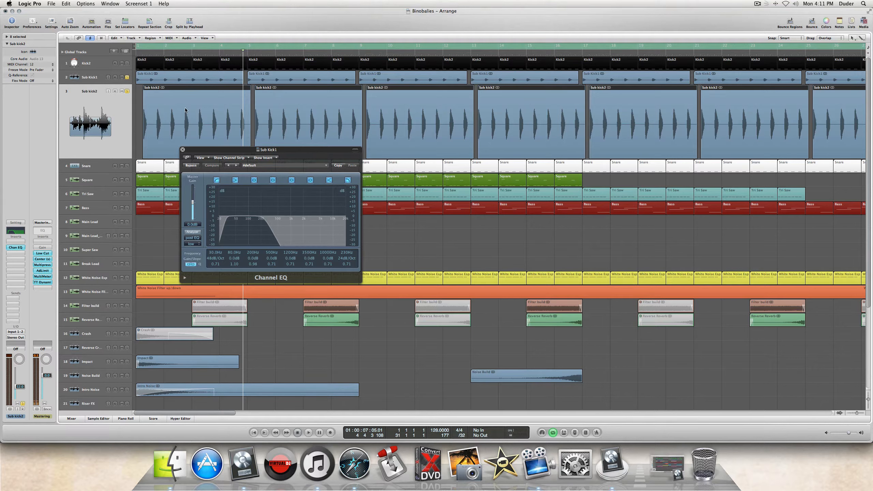
click(127, 92)
click(127, 91)
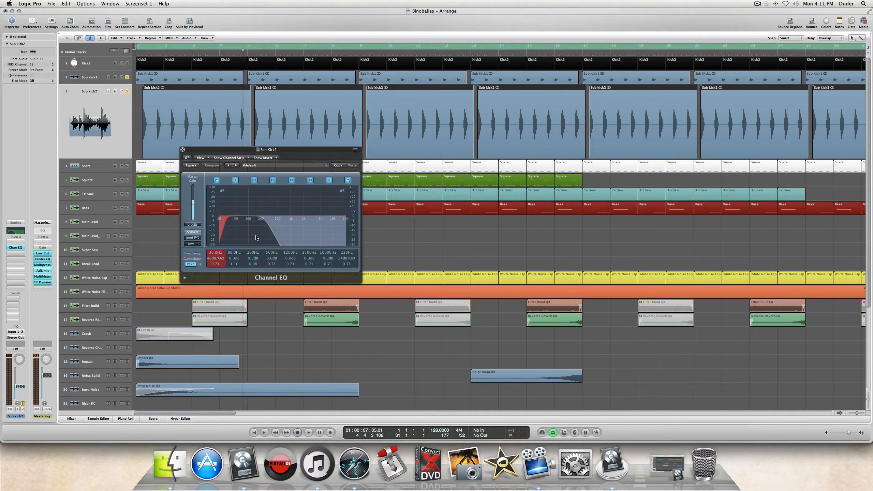
Step: Play the two soloed sub kicks briefly, then open Sub kick2's Channel EQ and place its window by Sub Kick1's EQ
key(space)
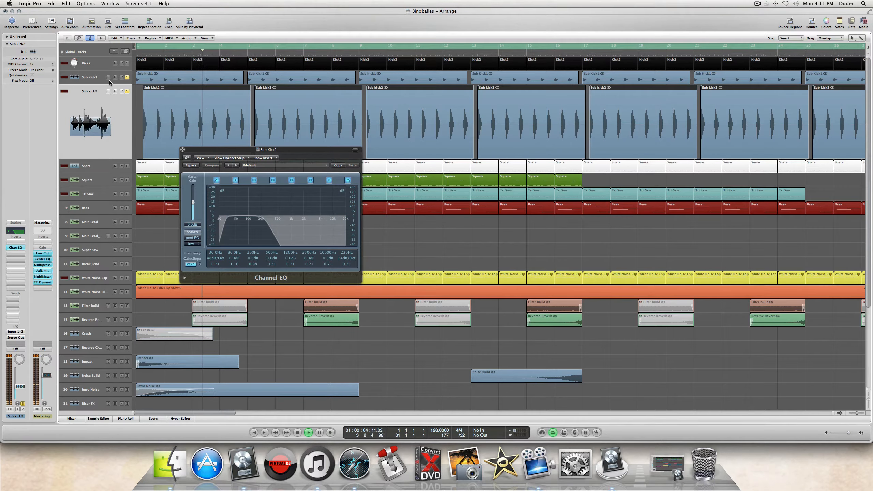
key(space)
click(15, 248)
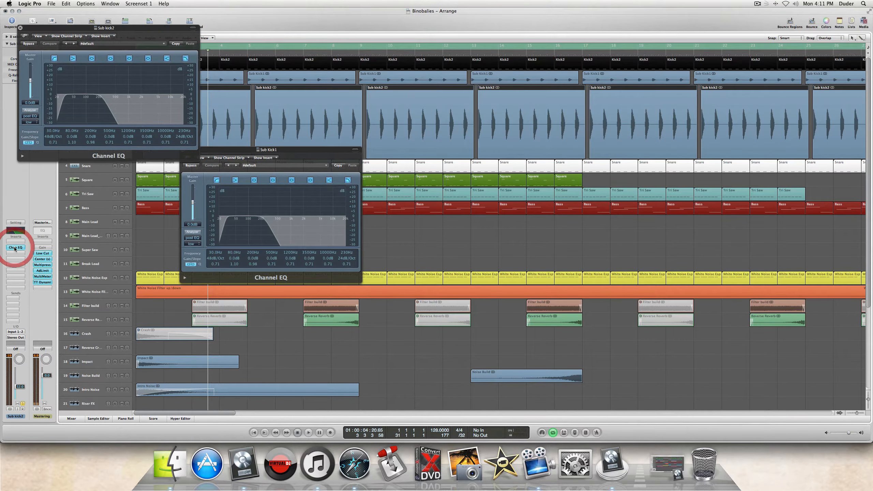
drag(73, 29, 232, 177)
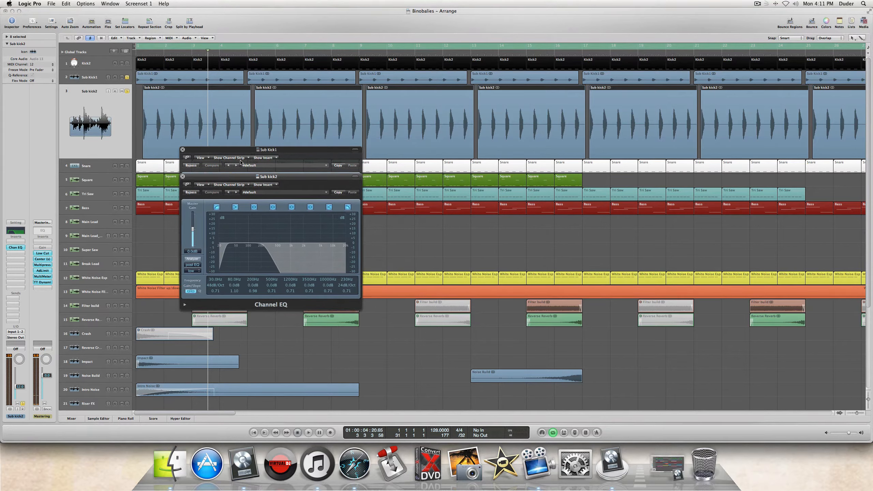
Step: Play both sub kicks from the start and compare them with their Channel EQs bypassed and active, placing the EQ windows side by side
key(space)
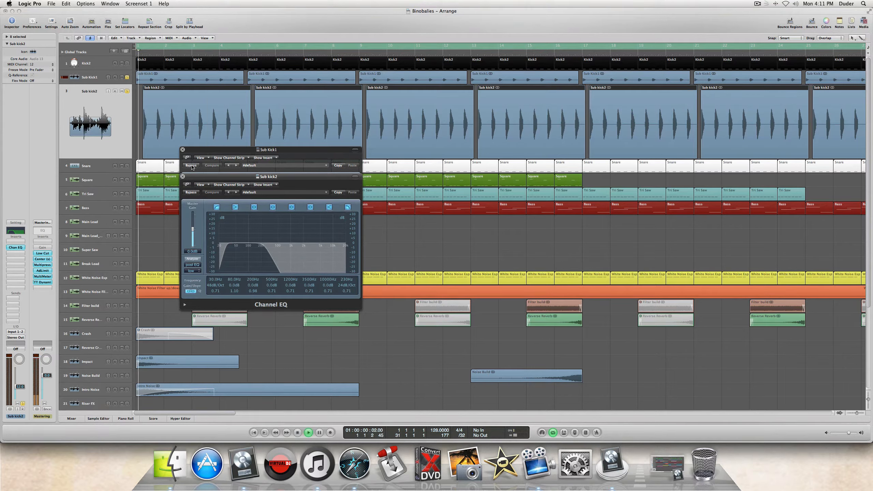
click(191, 165)
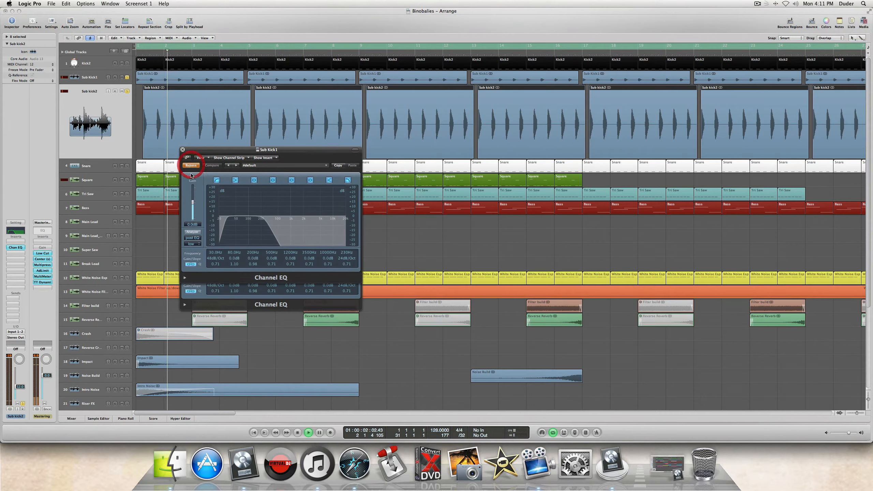
drag(202, 153, 413, 169)
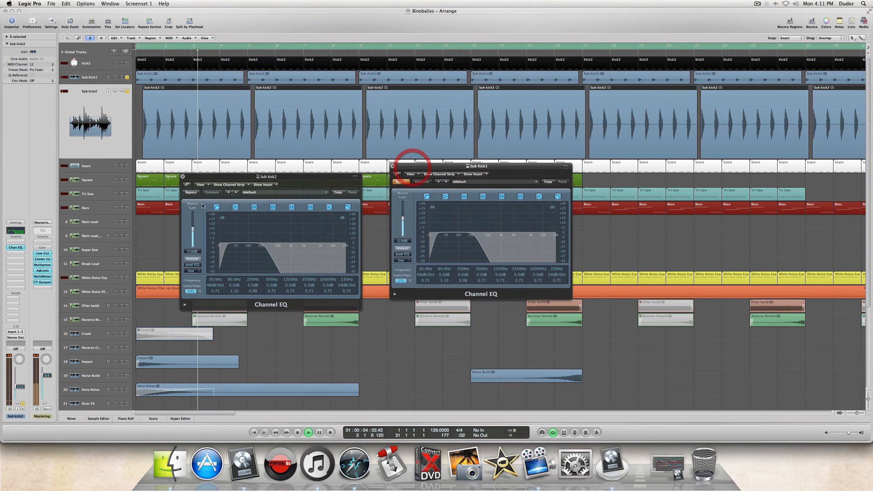
click(194, 193)
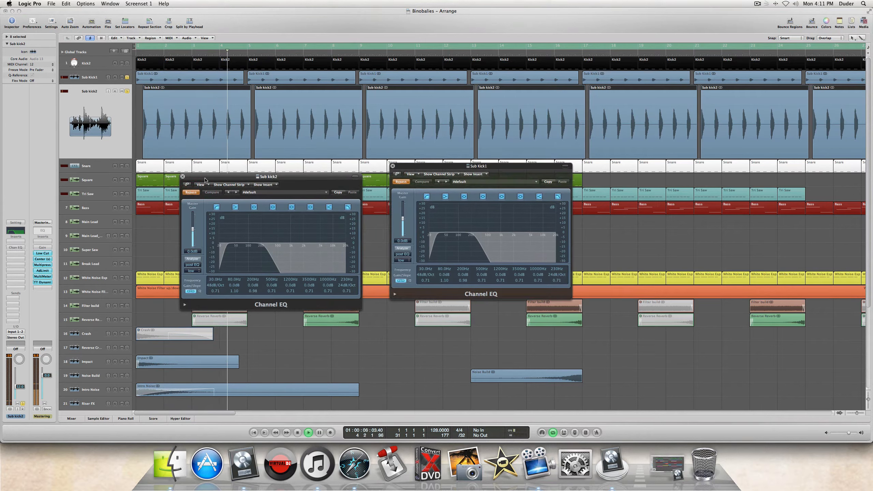
drag(206, 179, 228, 166)
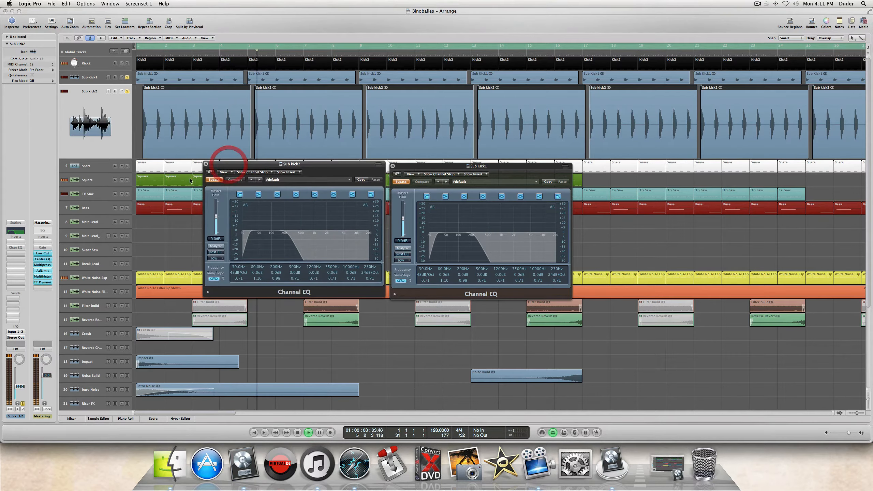
click(214, 180)
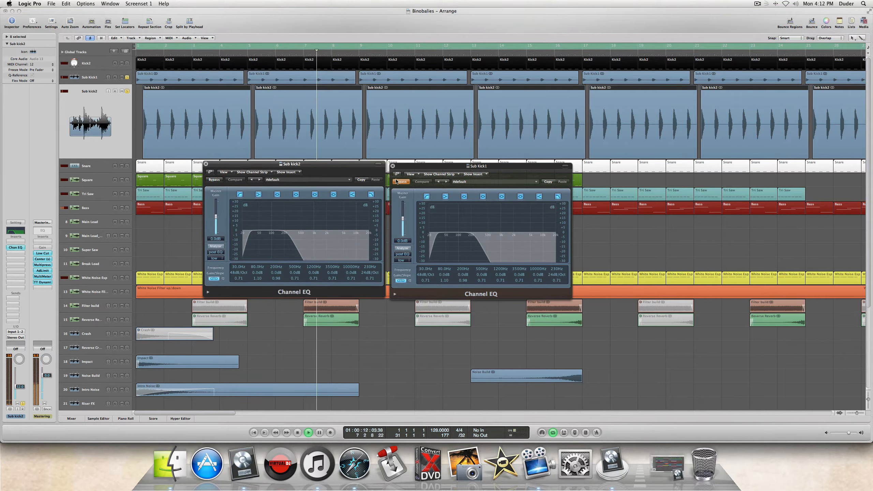
click(398, 181)
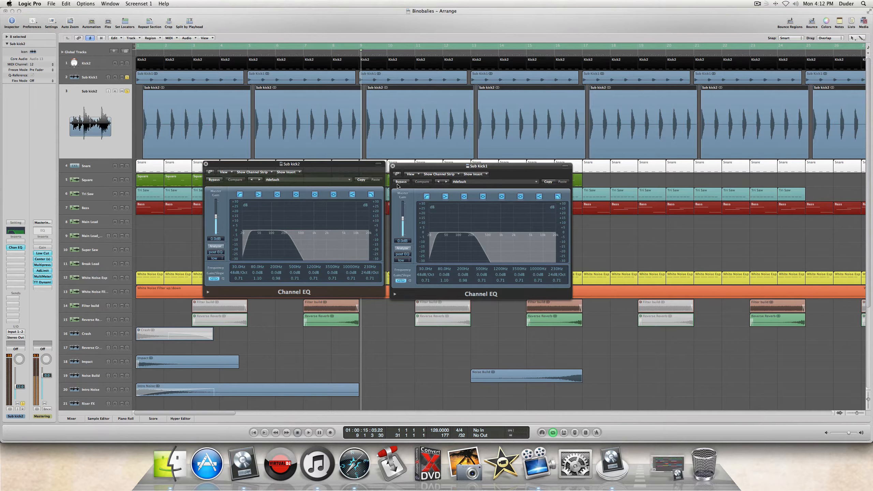
Step: Close both sub kick Channel EQ windows and unsolo Sub Kick1 and Sub kick2
click(393, 166)
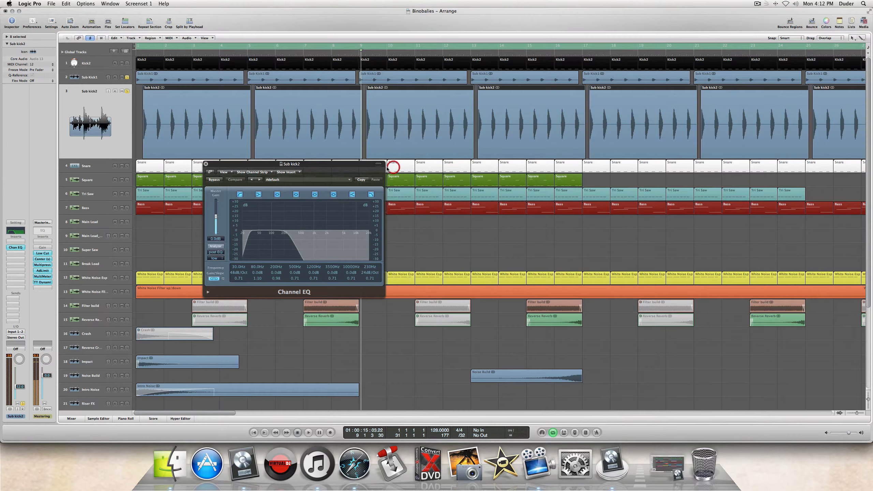
click(205, 164)
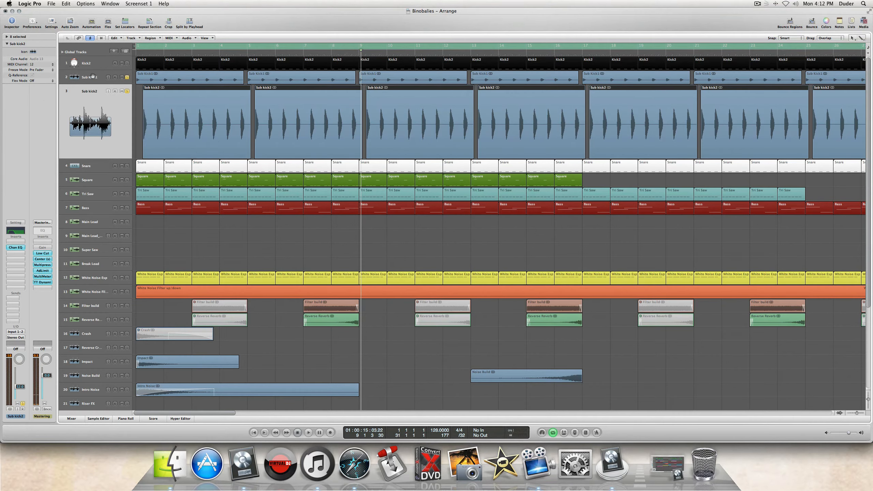
click(127, 77)
click(127, 91)
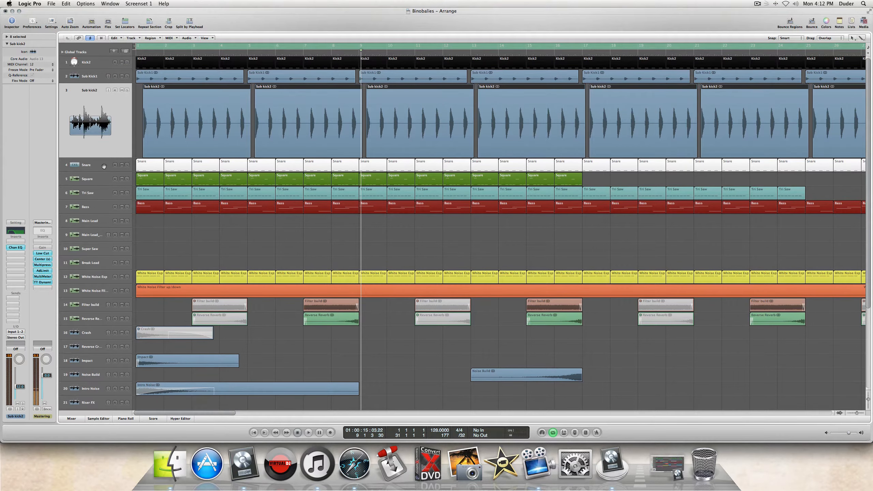
Step: Select and solo the Snare track and play it from the start
click(104, 165)
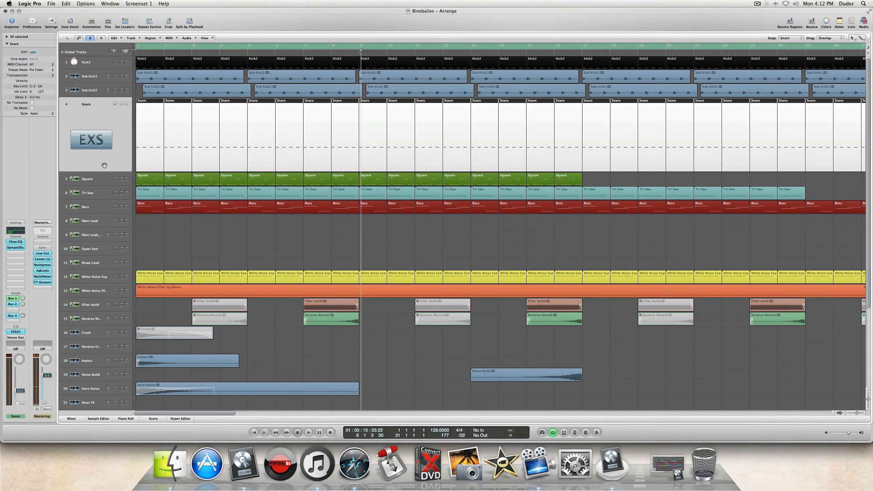
click(127, 104)
key(space)
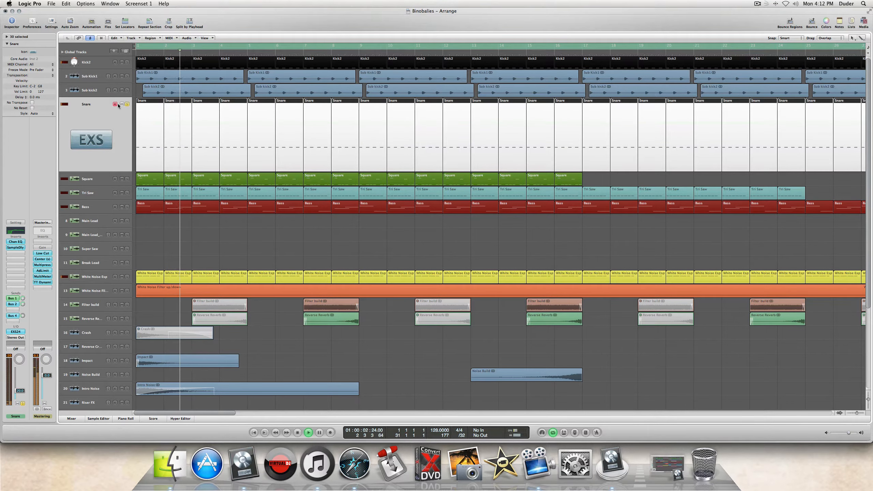
scroll(57, 264, down, 1)
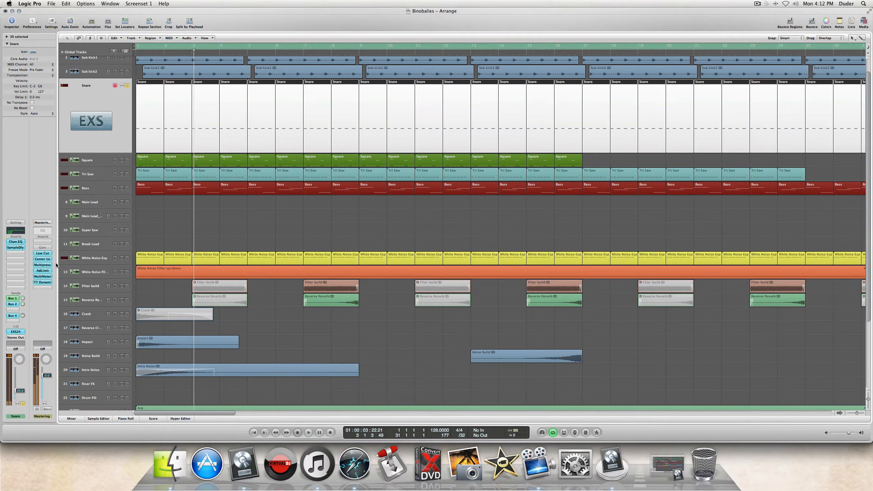
Step: Open the Snare's EXS24 and its instrument editor to examine the sample used, and close both windows
click(10, 331)
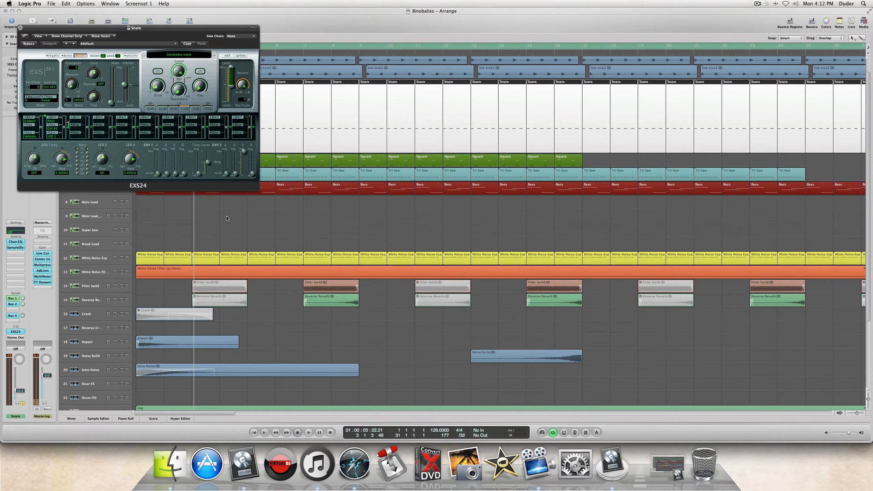
click(227, 55)
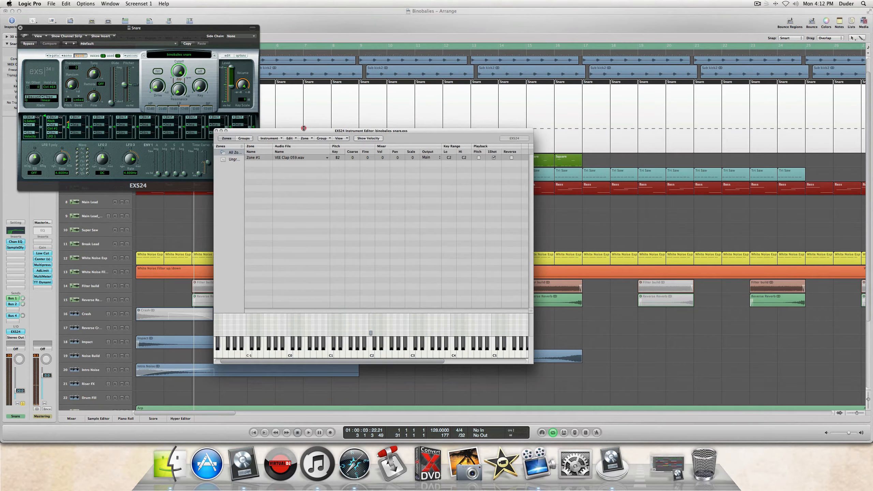
drag(303, 128, 307, 114)
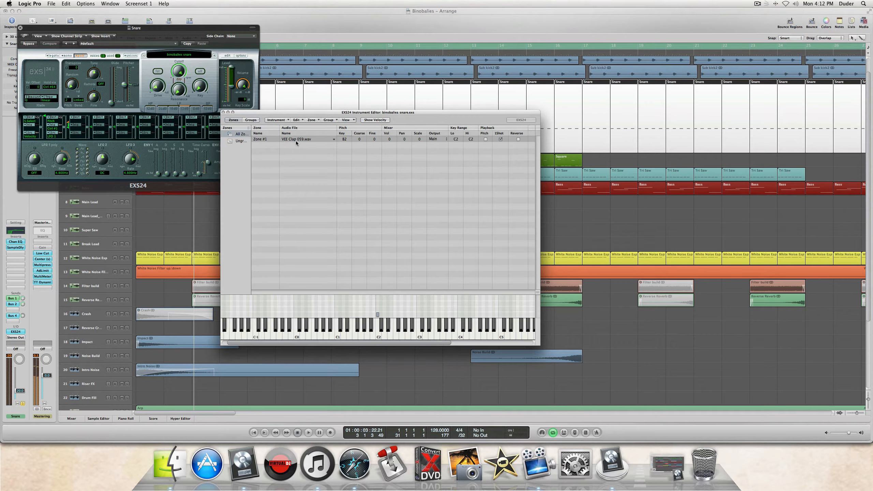
click(223, 112)
click(20, 27)
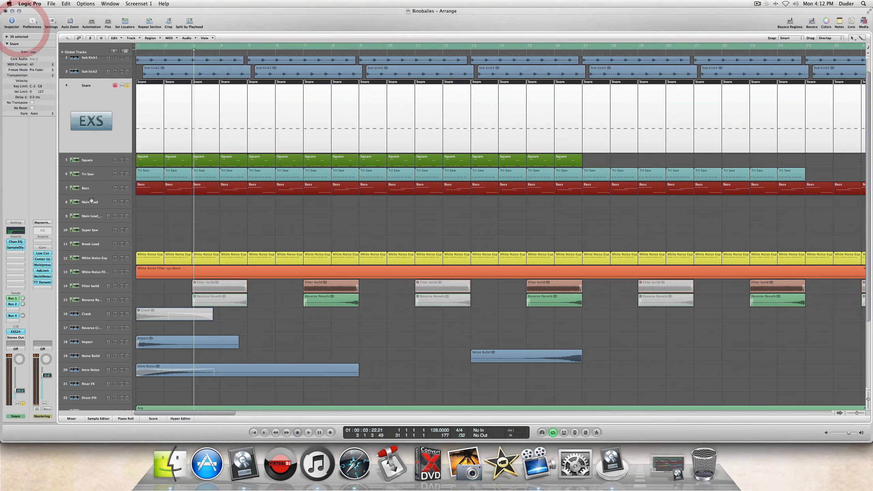
Step: Open the Snare's Channel EQ over the arrangement and, during playback, bypass its Sample Delay and its Bus 1, Bus 2 and Bus 4 sends
click(15, 241)
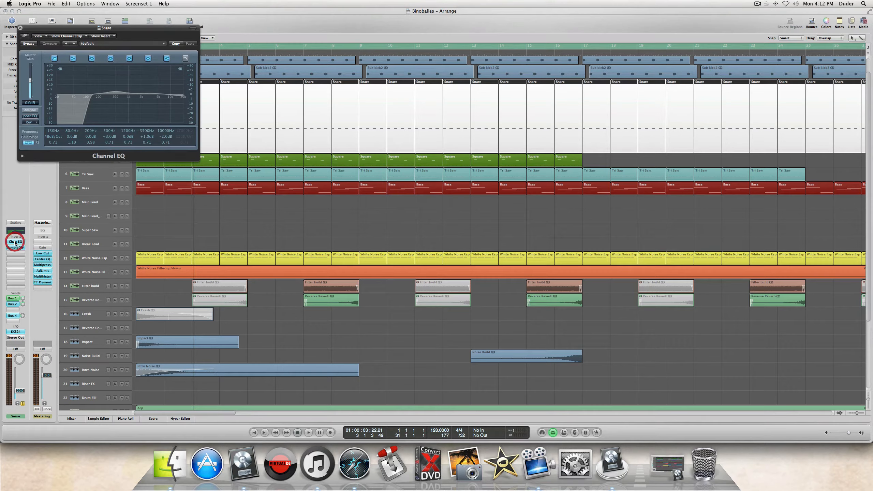
drag(52, 34, 172, 193)
key(space)
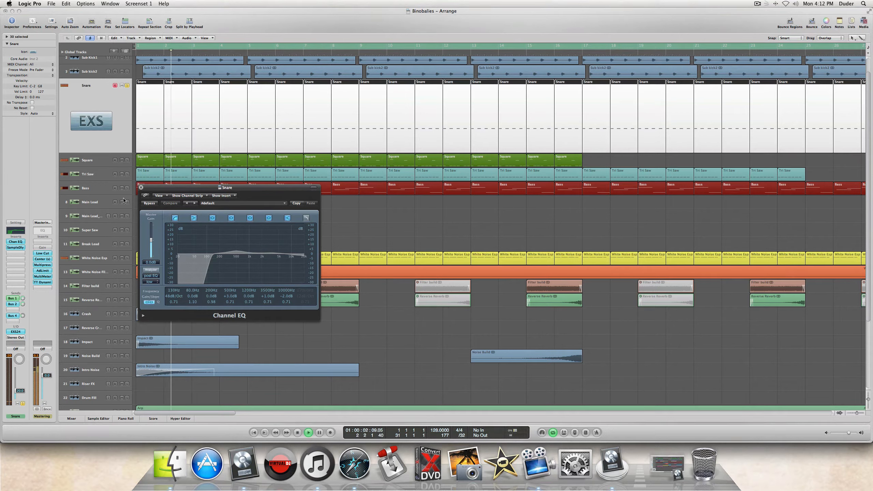
click(18, 252)
alt+click(10, 303)
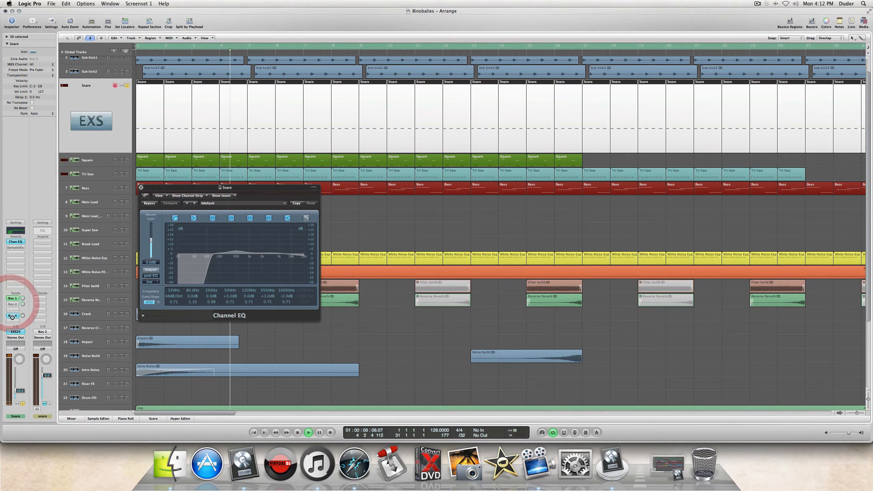
alt+click(12, 316)
alt+click(14, 297)
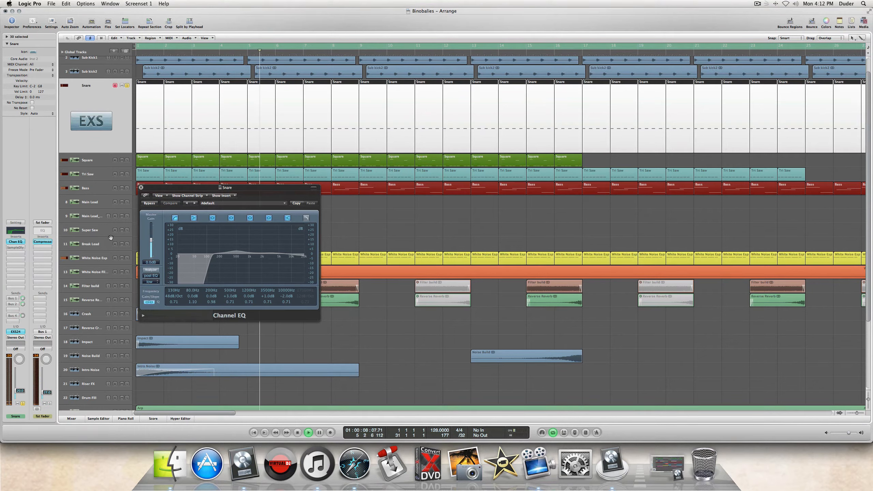
Step: Compare the playing snare with its Channel EQ bypassed and active, examine the EQ curve, and close the EQ window
click(150, 203)
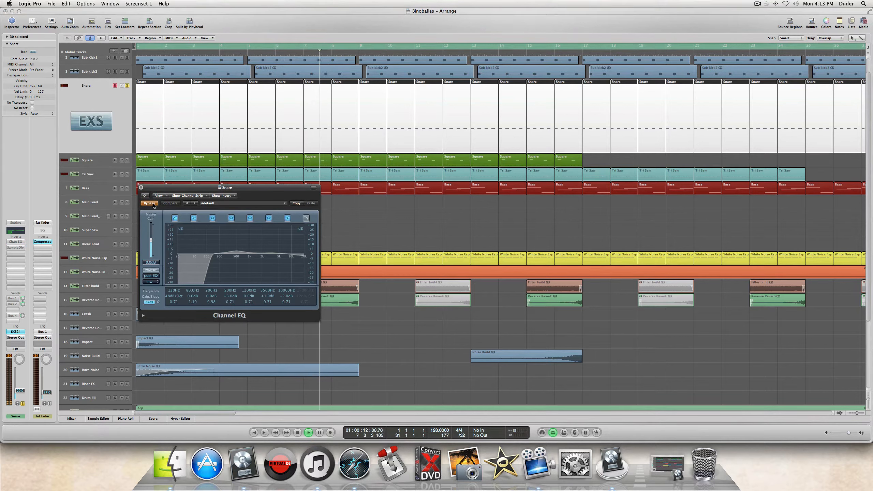
click(150, 204)
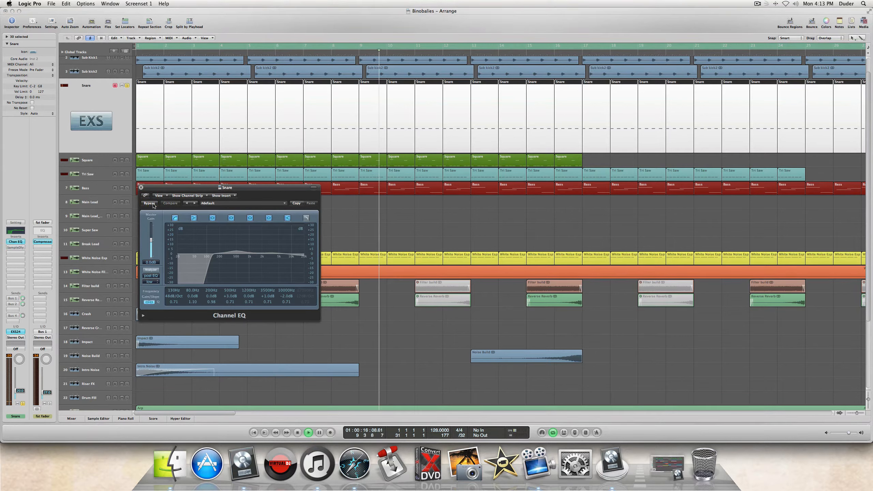
click(150, 203)
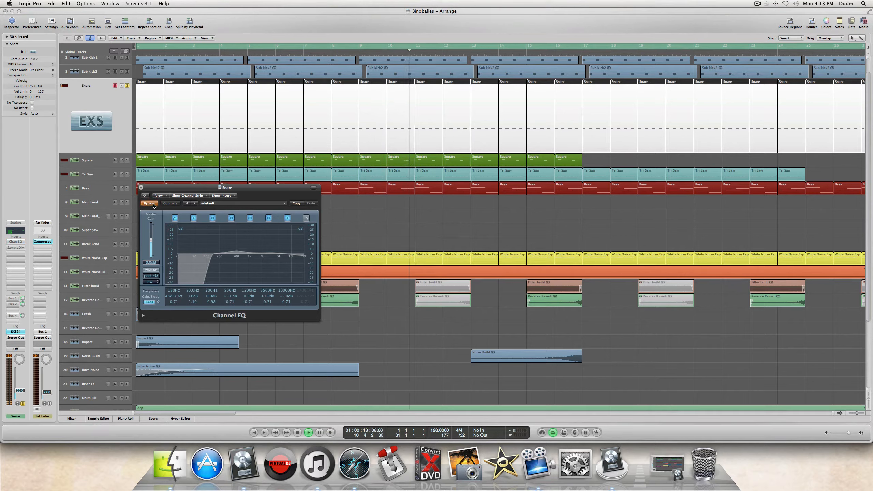
click(150, 204)
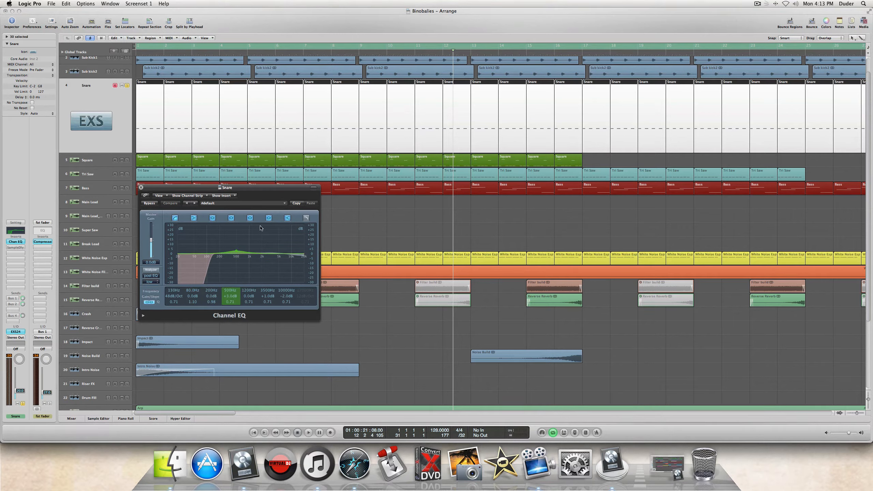
click(140, 188)
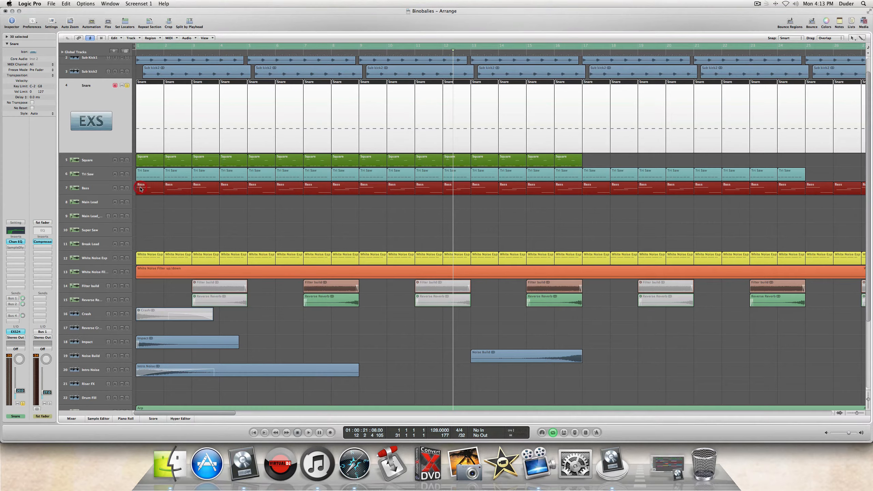
Step: Reactivate the Snare's Sample Delay, examine its left and right delay settings, and play the snare briefly
alt+click(18, 248)
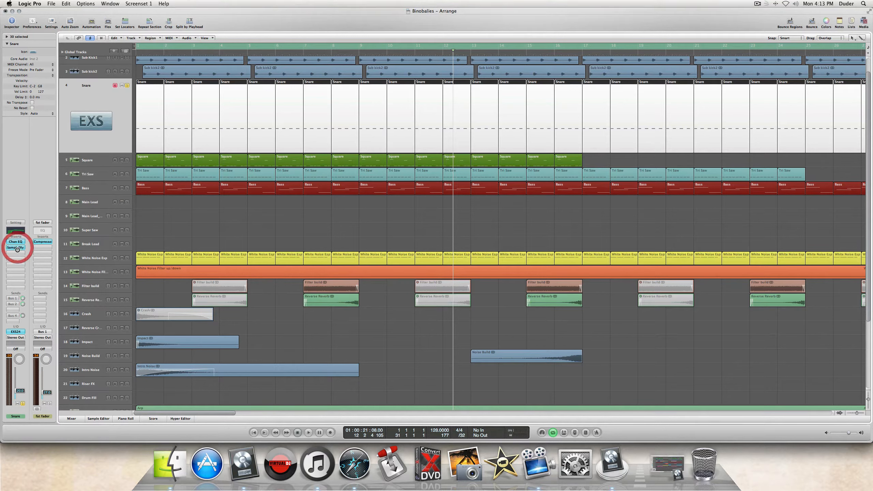
click(18, 248)
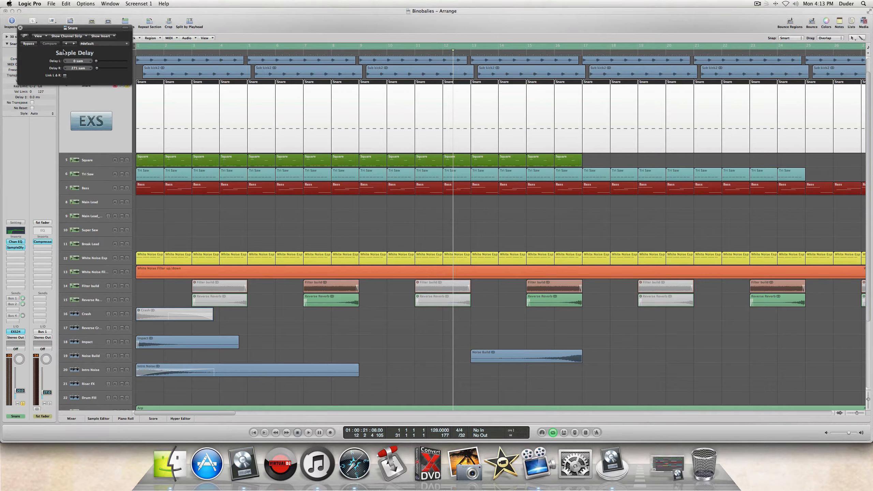
click(20, 27)
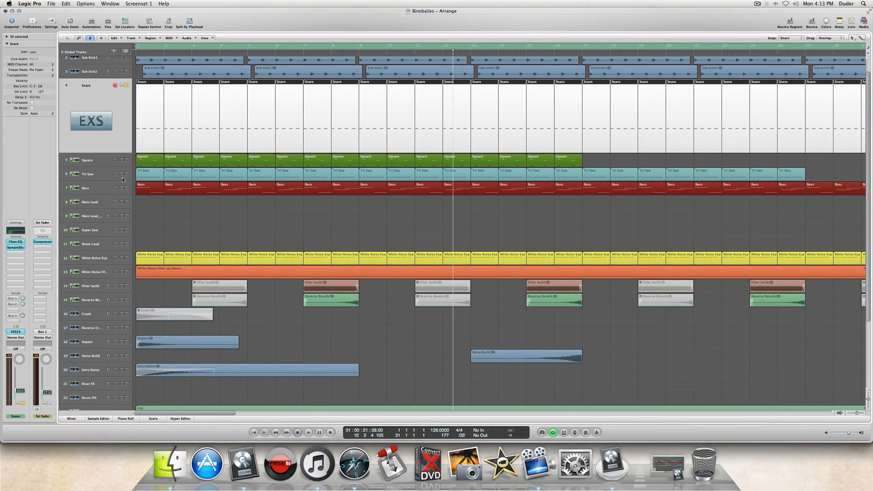
key(space)
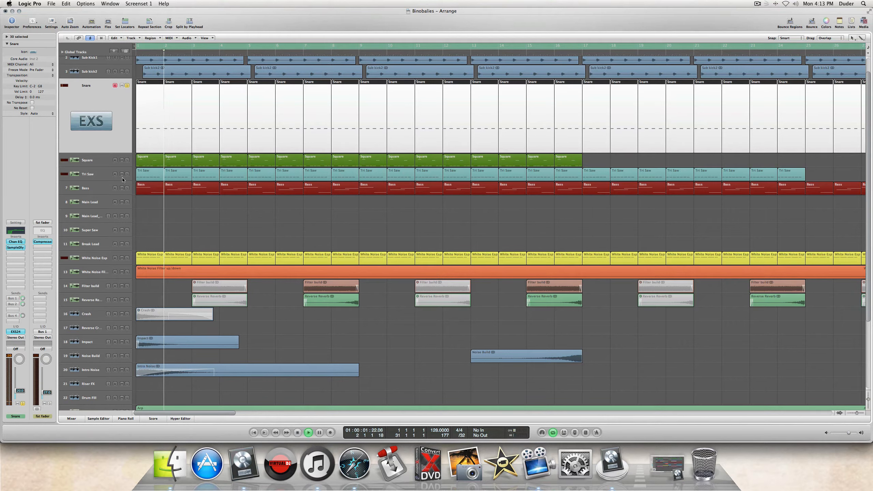
key(space)
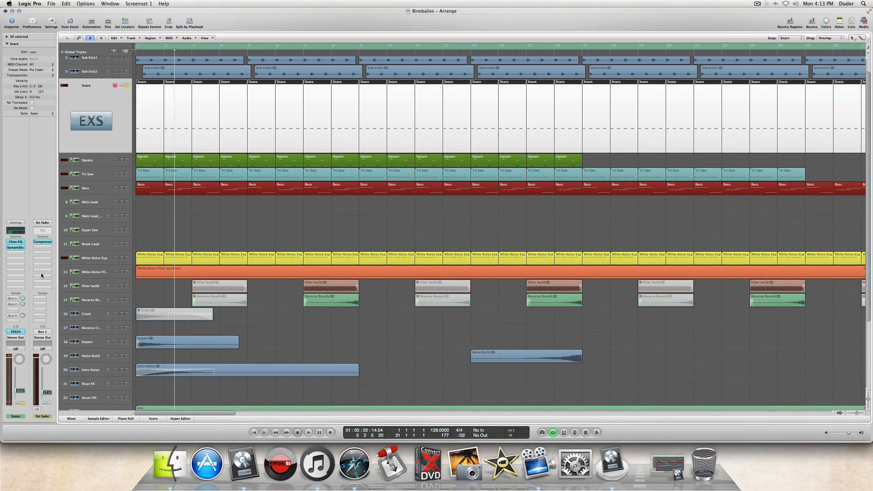
Step: Reactivate the Snare's Bus 1 and Bus 2 sends and locate their fat fader and snare aux channels in the Mixer
click(13, 299)
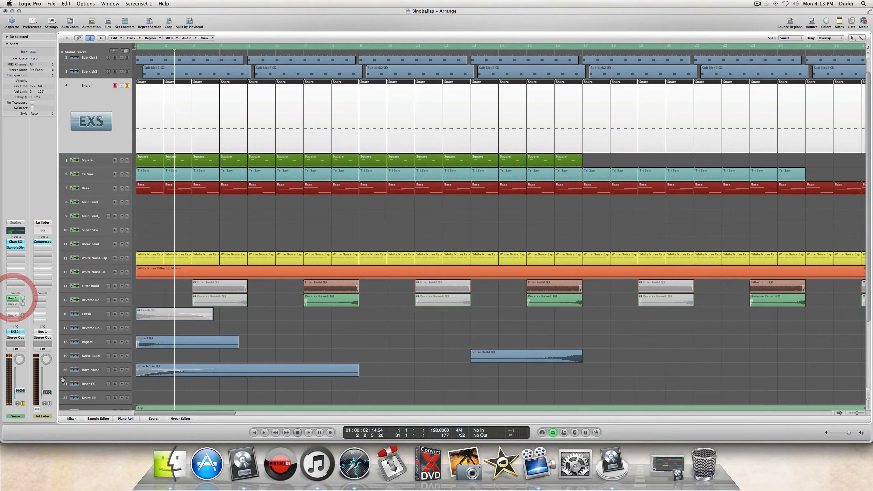
click(72, 418)
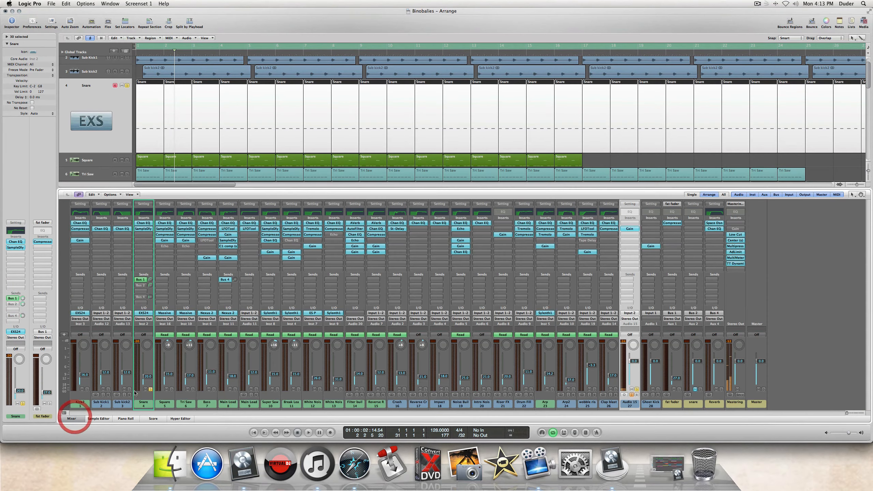
click(672, 403)
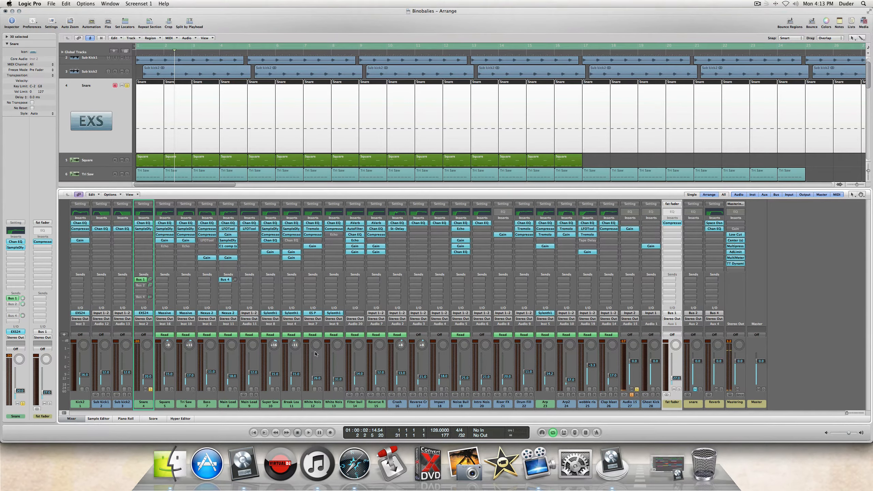
click(13, 304)
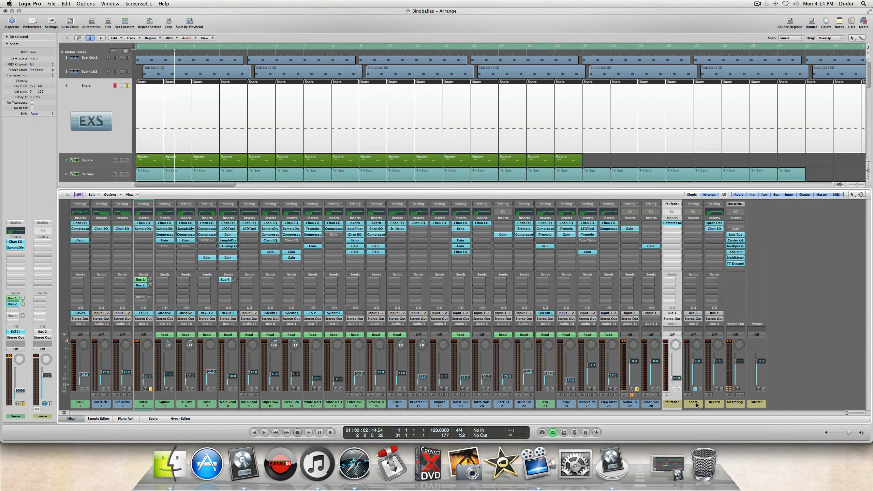
click(695, 389)
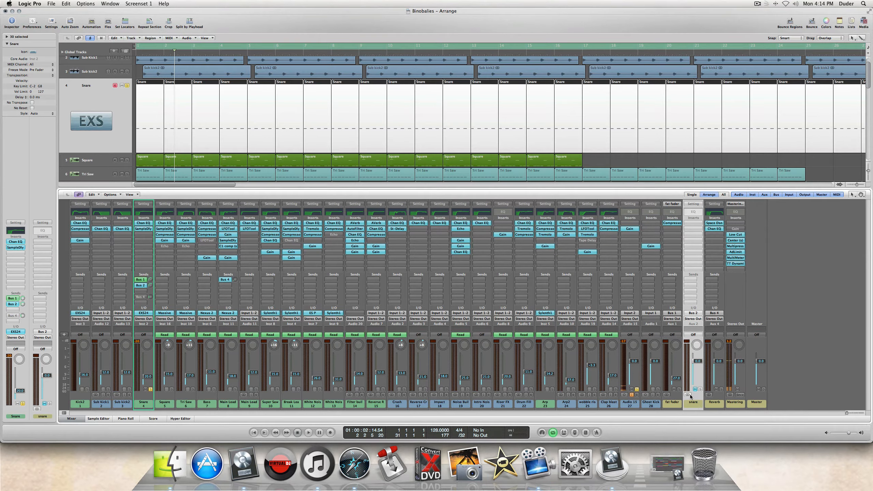
Step: Select the Kick2, Sub kick1 and Sub kick2 channels together and route their outputs to Bus 10
scroll(86, 127, up, 2)
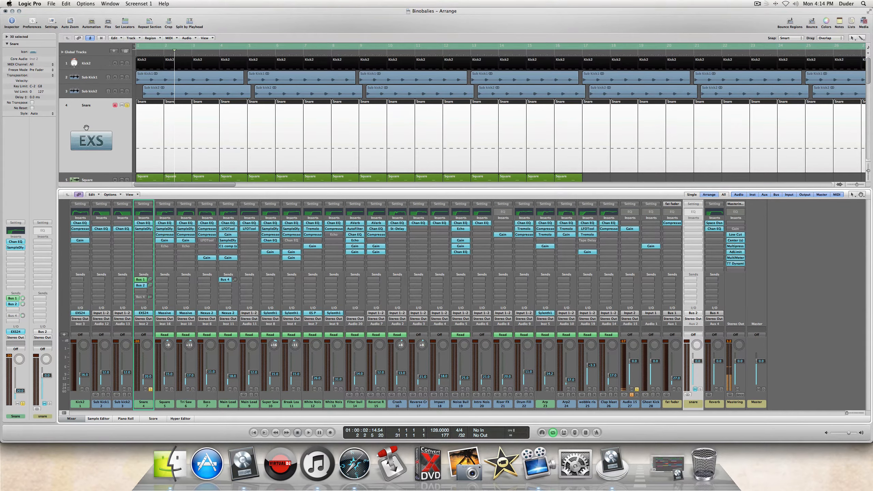
click(87, 63)
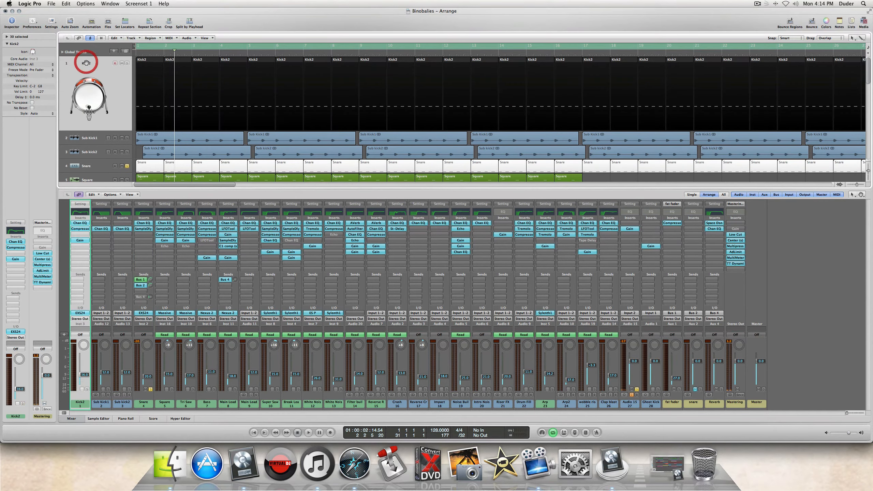
scroll(107, 92, down, 1)
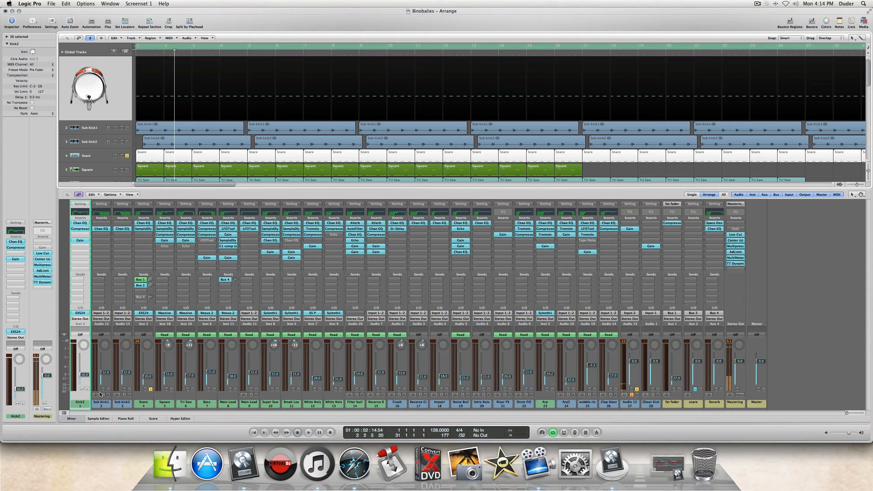
shift+click(101, 403)
shift+click(122, 403)
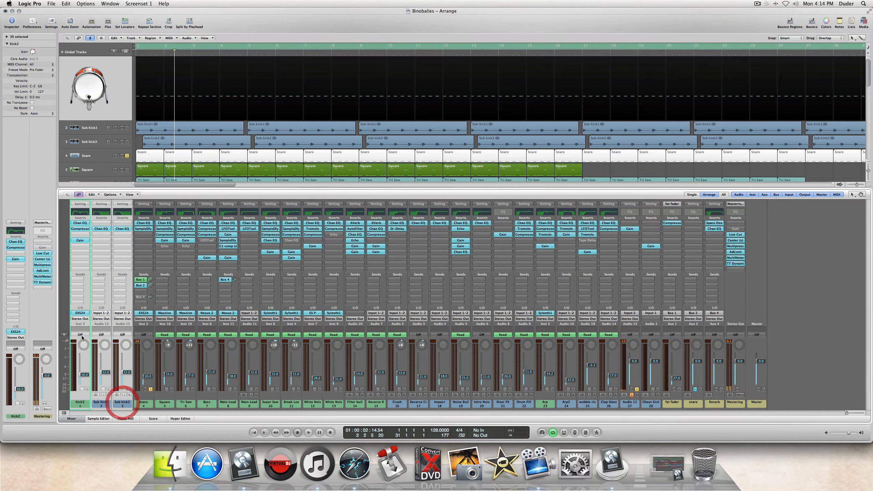
click(80, 318)
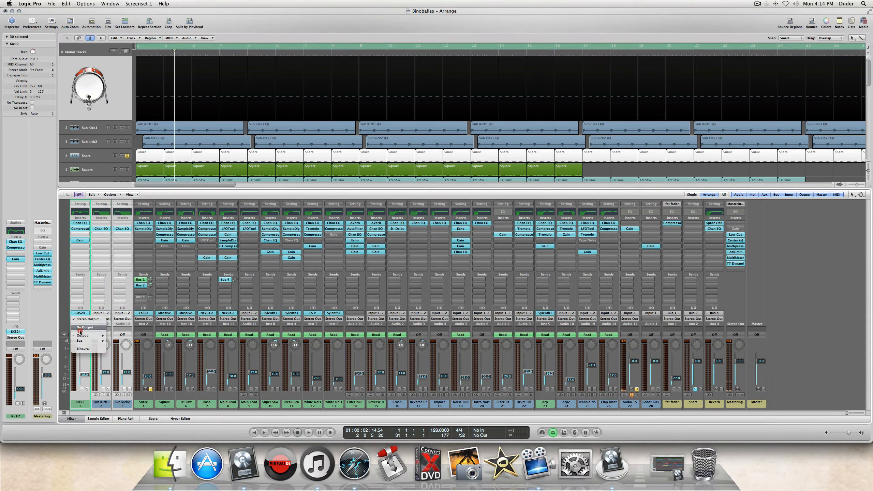
mouse_move(89, 336)
mouse_move(122, 353)
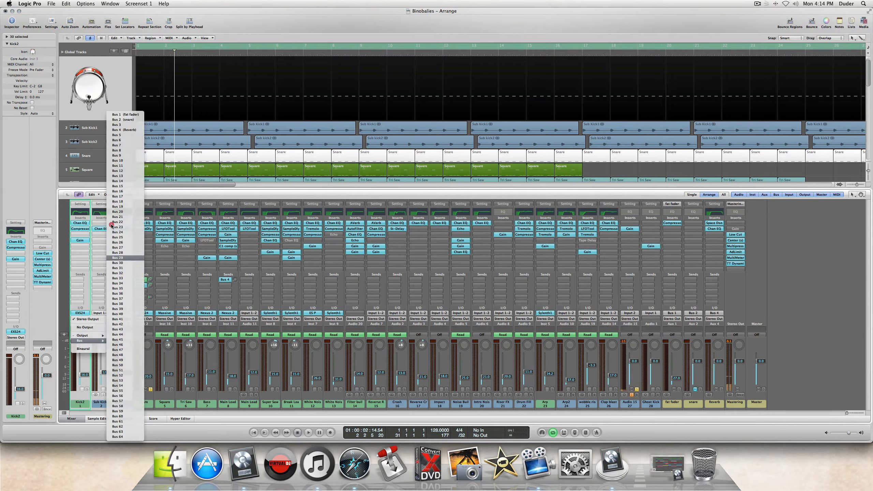
click(117, 160)
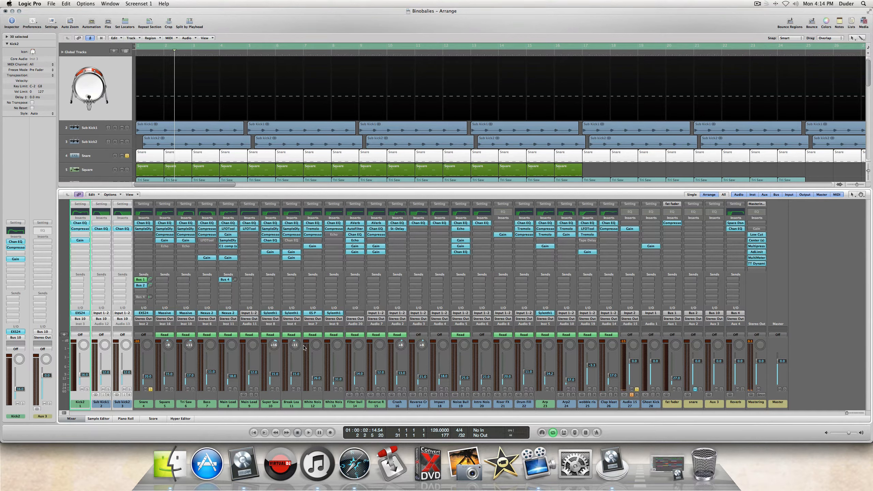
Step: Rename the new Bus 10 aux channel as Kick
double_click(713, 401)
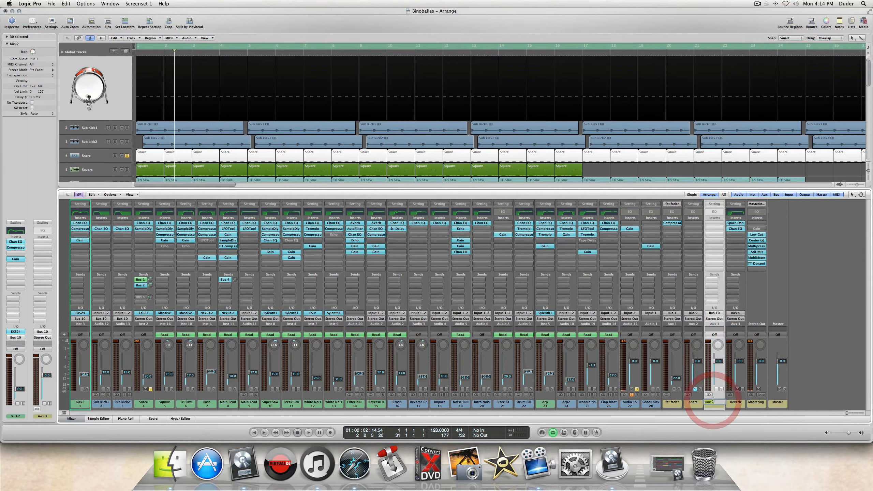
text(Kick)
key(Return)
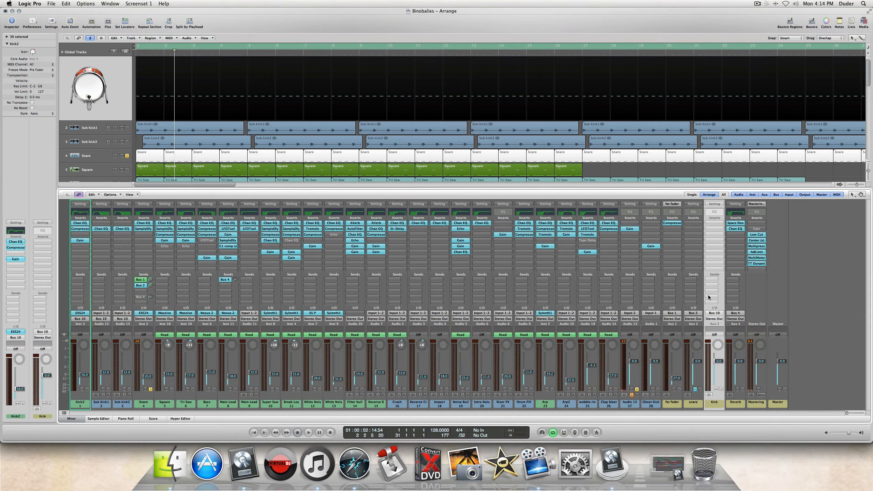
Step: Insert a Compressor on the Kick aux channel and place its window over the arrangement
click(713, 230)
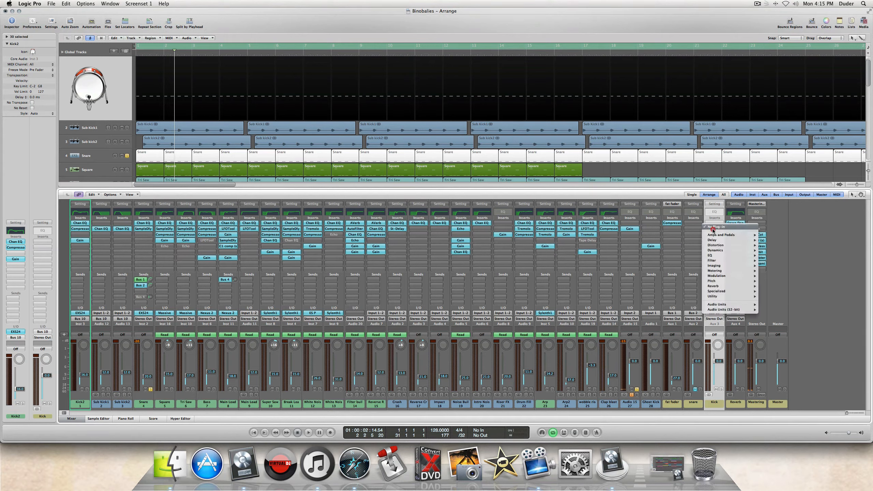
mouse_move(716, 250)
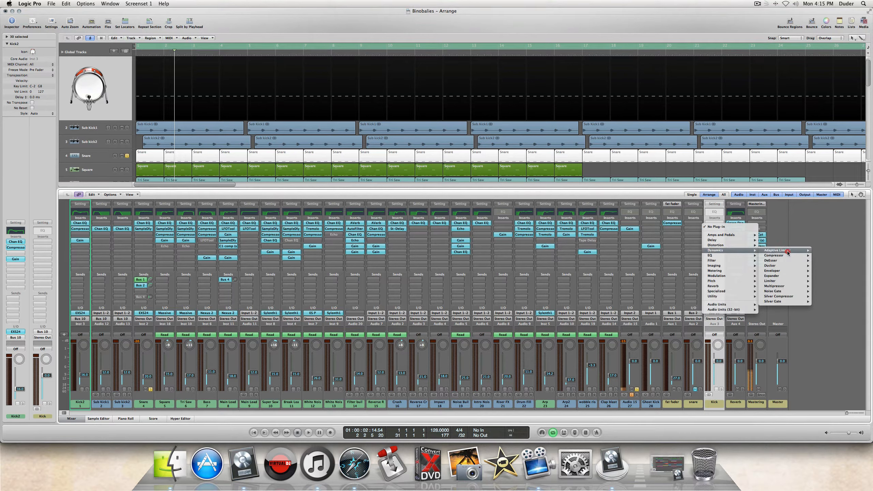
mouse_move(787, 255)
click(822, 255)
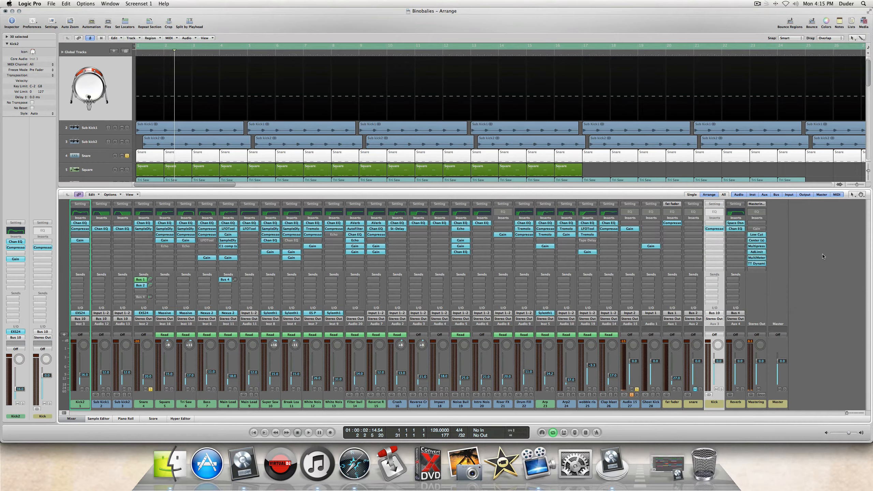
drag(68, 28, 230, 124)
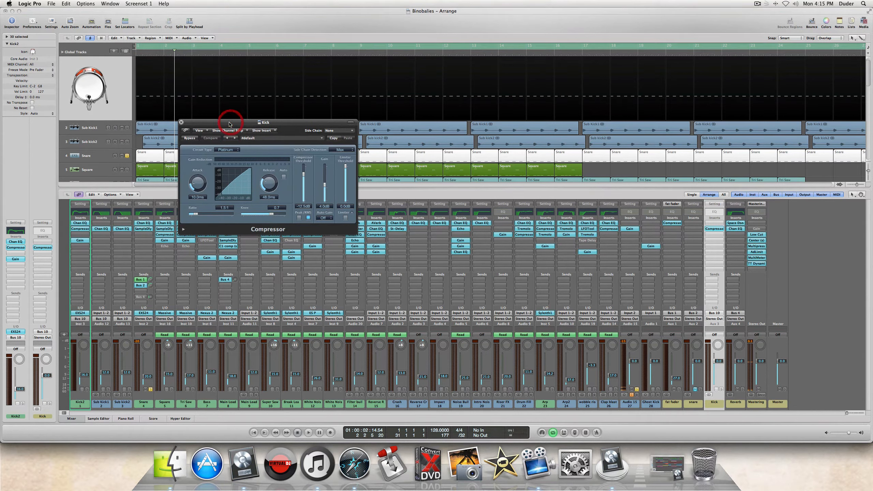
Step: Load the kicksidechaintosnare setting into the Kick aux's Compressor, set its side chain to Bus 2, and select the snare aux channel
click(236, 151)
click(229, 161)
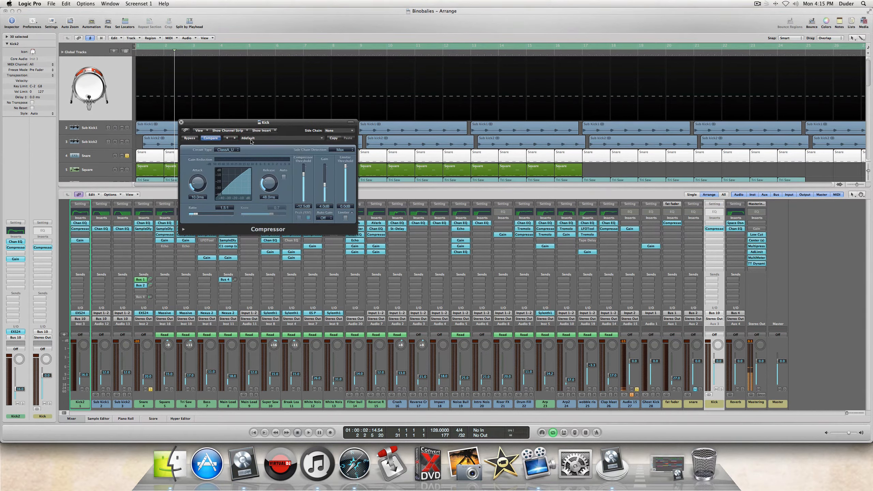
click(251, 139)
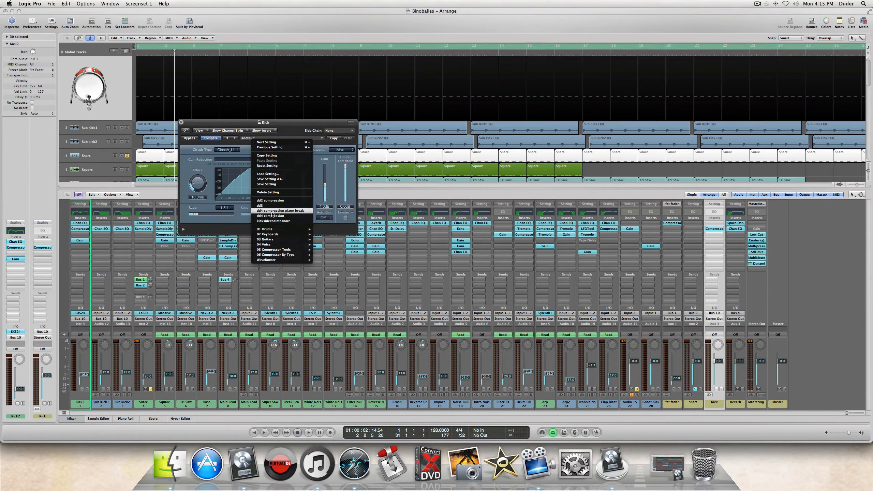
click(272, 220)
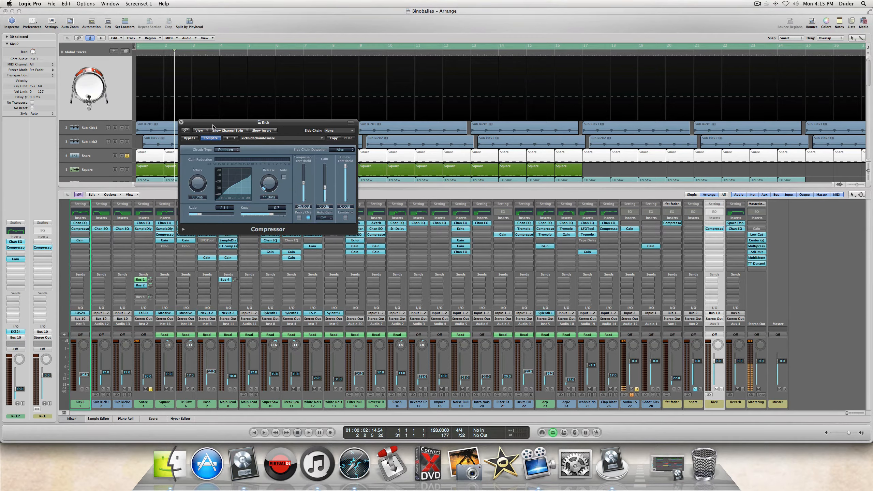
click(343, 131)
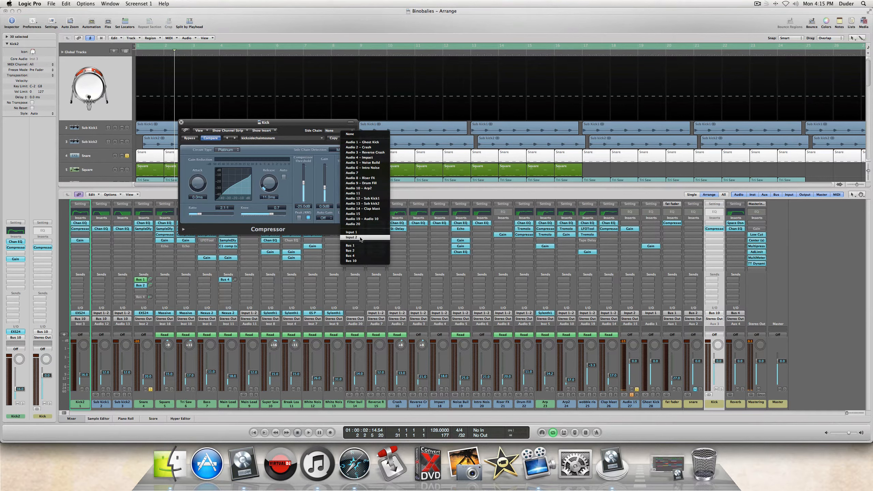
click(357, 250)
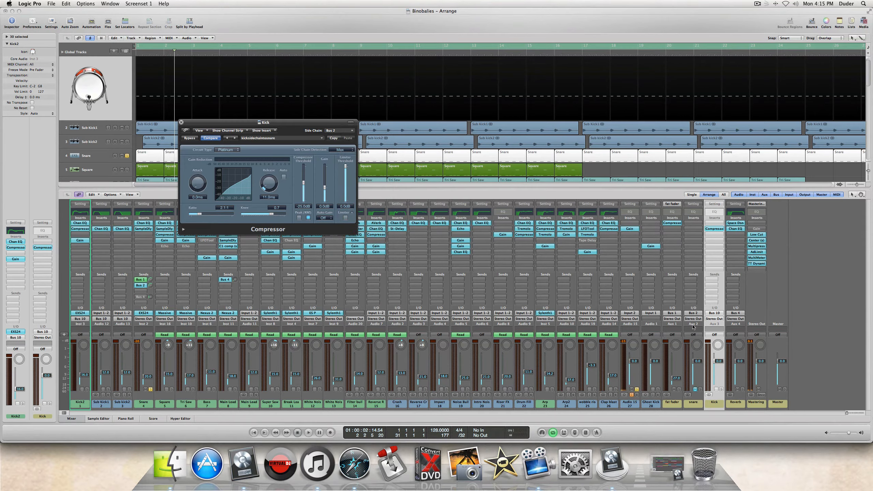
click(696, 405)
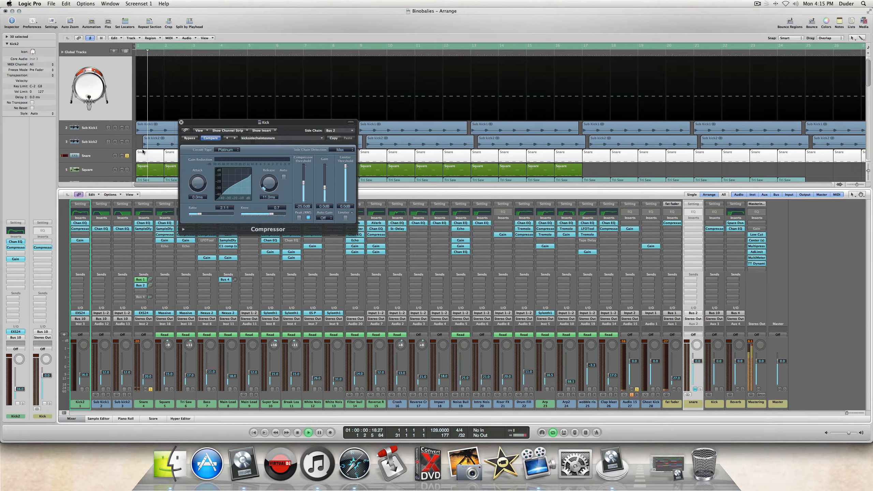
Step: Solo the Kick2, Sub kick1 and Sub kick2 channels, the Kick aux and the Snare for playback
click(128, 156)
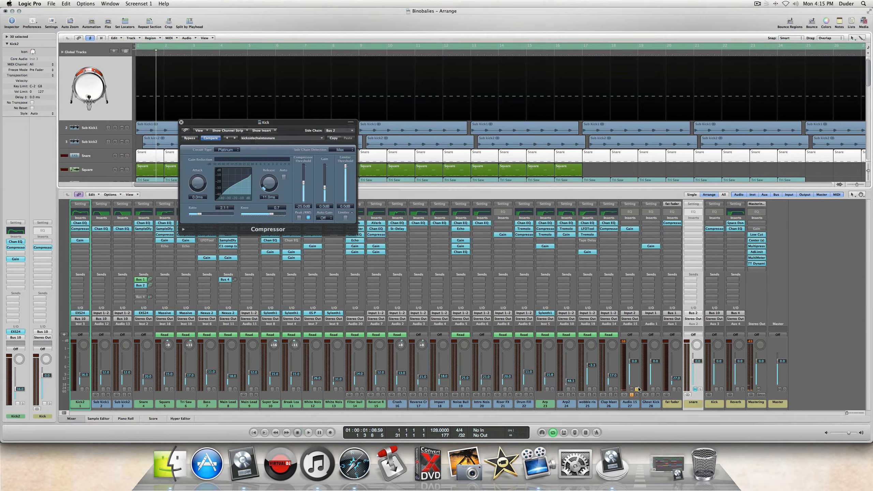
click(87, 389)
click(108, 389)
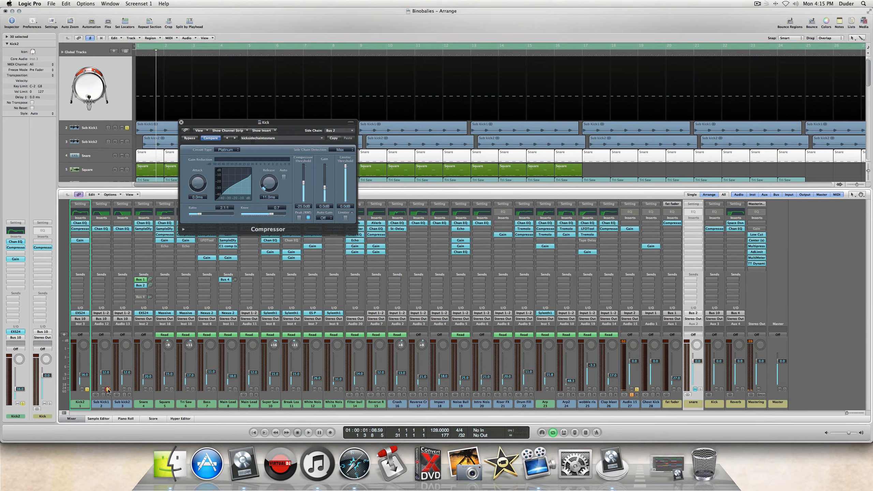
click(130, 389)
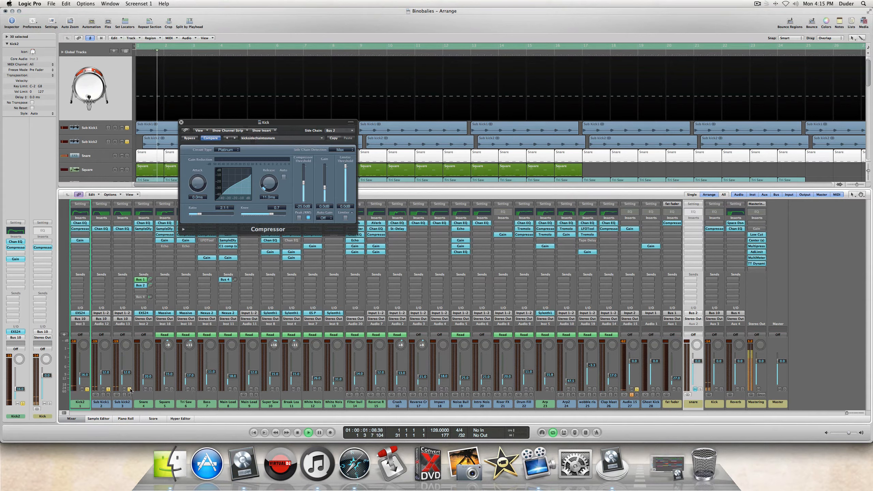
click(722, 389)
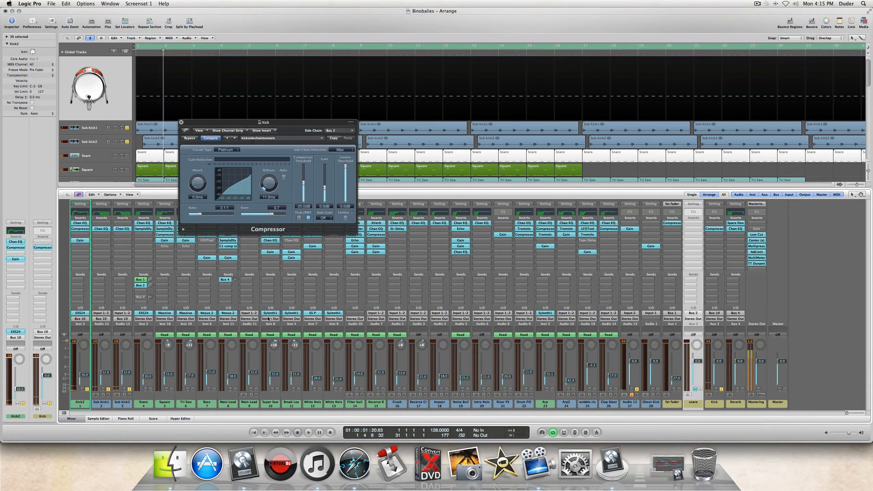
click(127, 156)
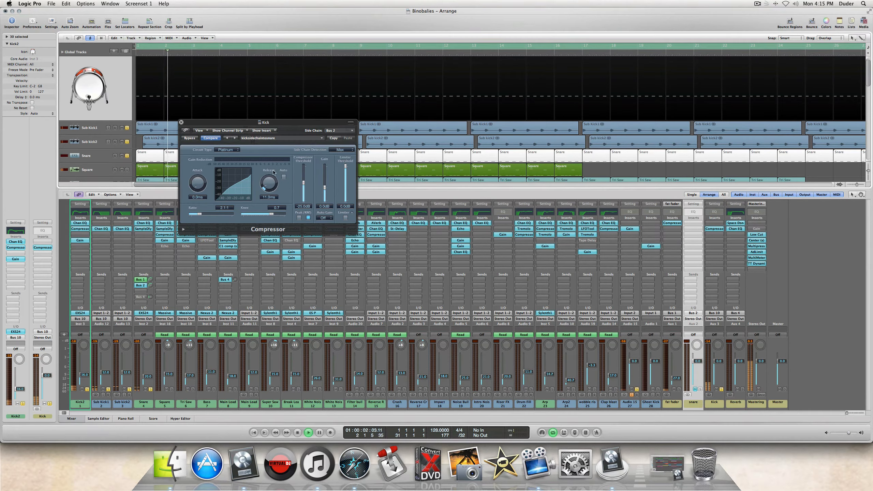
Step: Lower the Kick Compressor's threshold to about -35.5 dB, compare playback with it bypassed and active, and close it bypassed
drag(304, 186, 303, 191)
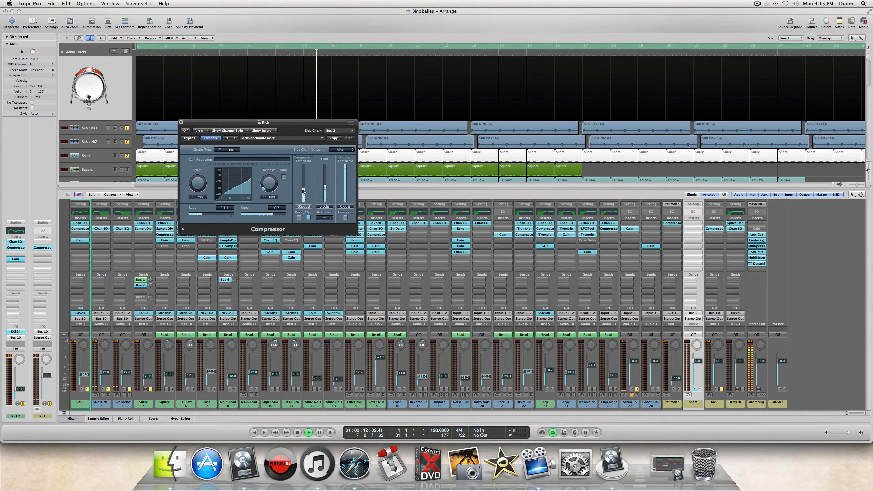
click(193, 139)
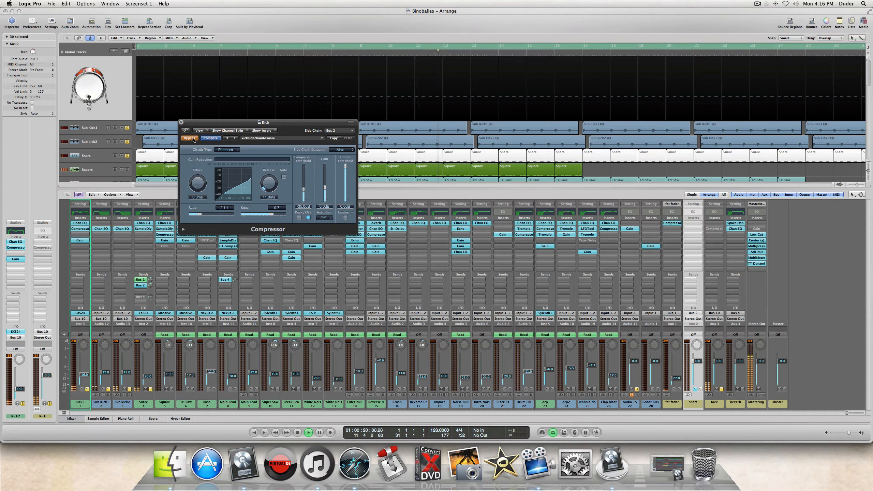
click(193, 138)
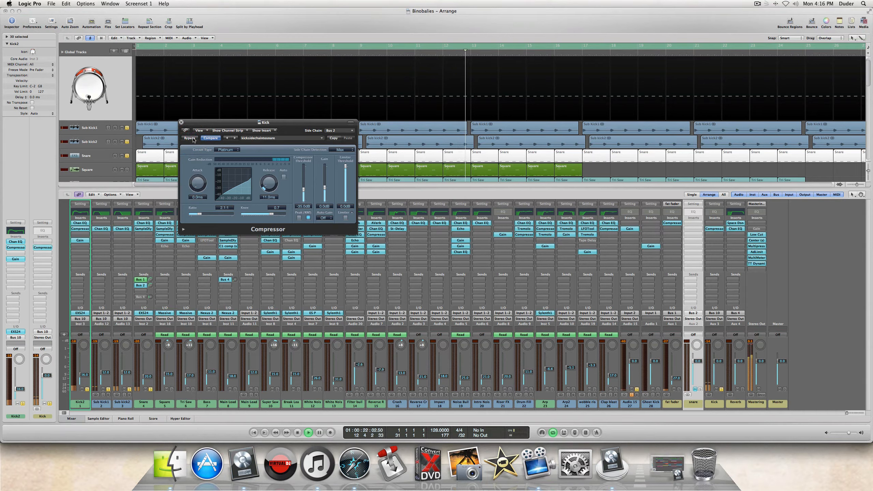
click(193, 139)
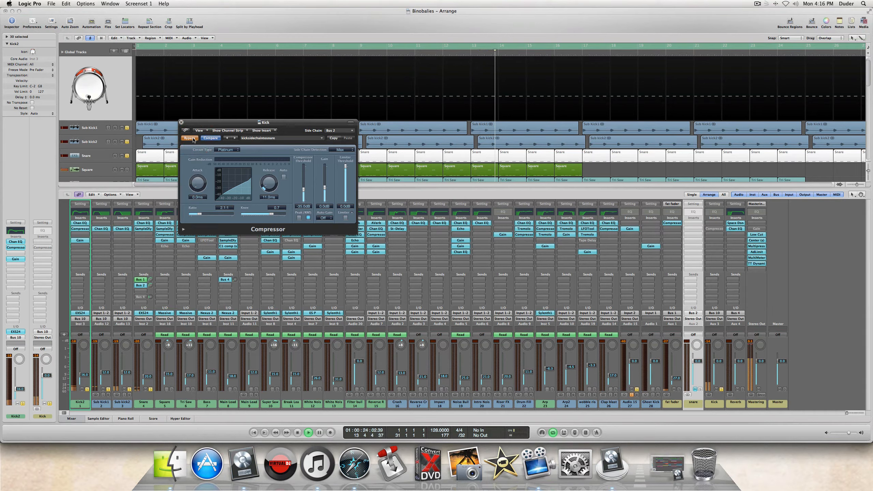
click(193, 138)
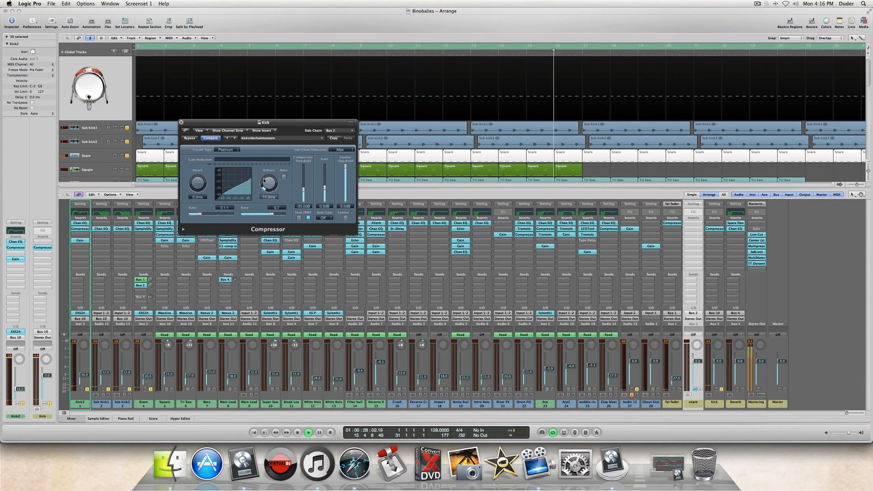
click(191, 139)
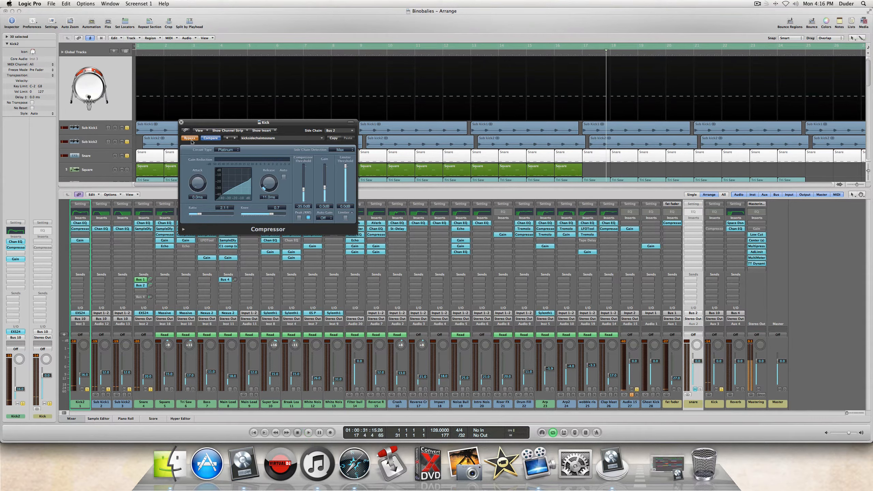
click(181, 122)
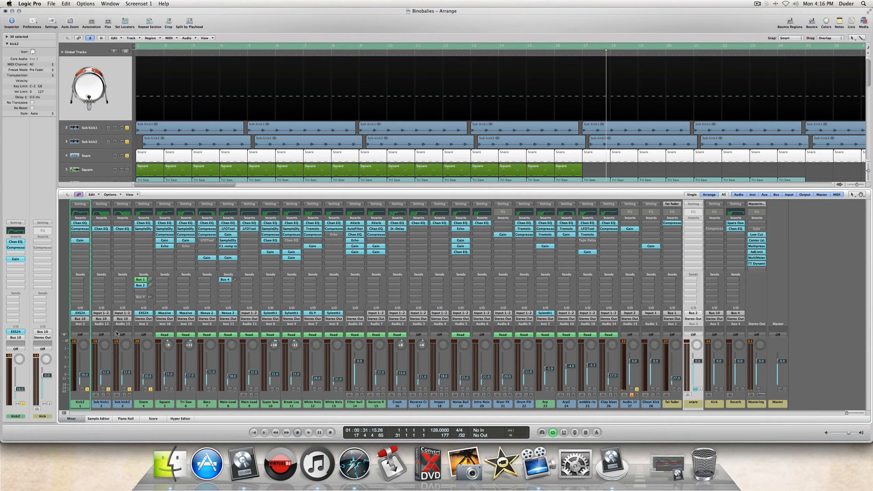
Step: Select the Kick2, Sub kick1 and Sub kick2 channels together and route their outputs back to the stereo output
click(84, 405)
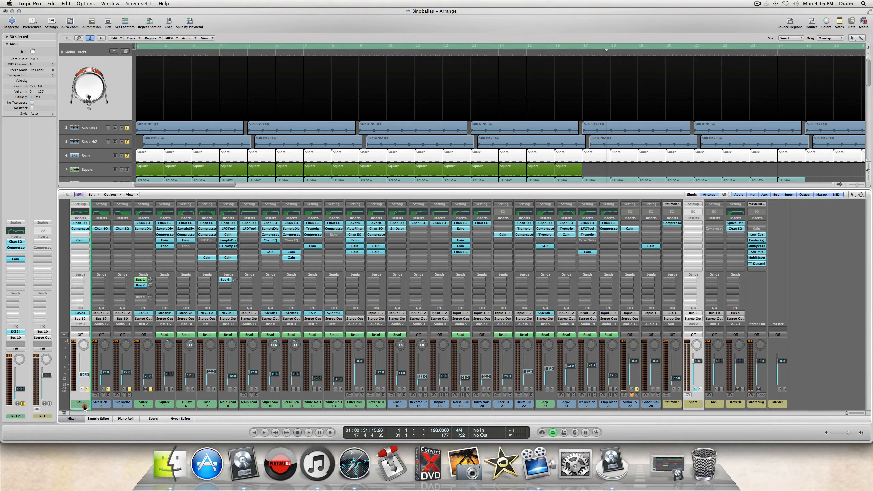
shift+click(99, 404)
shift+click(122, 404)
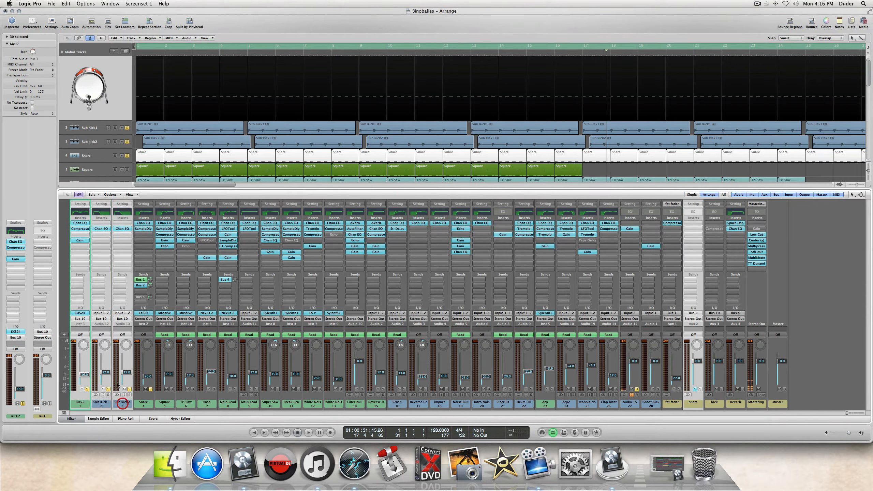
click(78, 320)
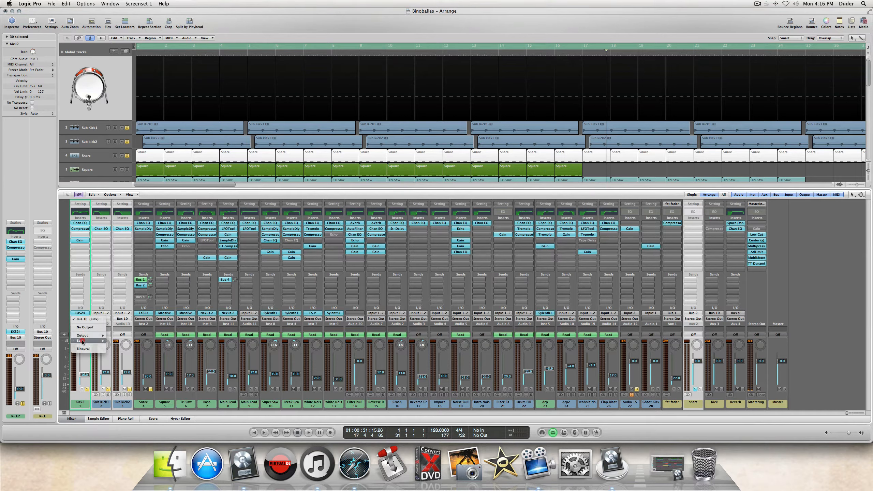
click(110, 335)
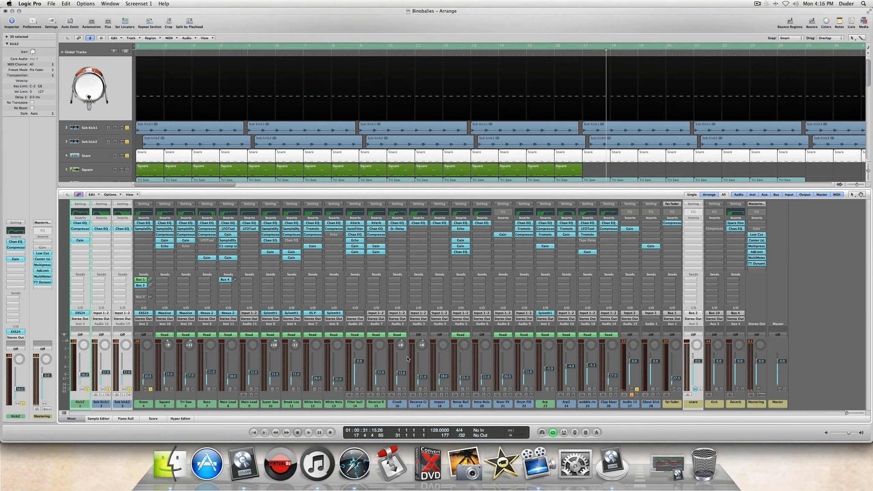
Step: Delete the Kick aux channel from the mixer
click(715, 403)
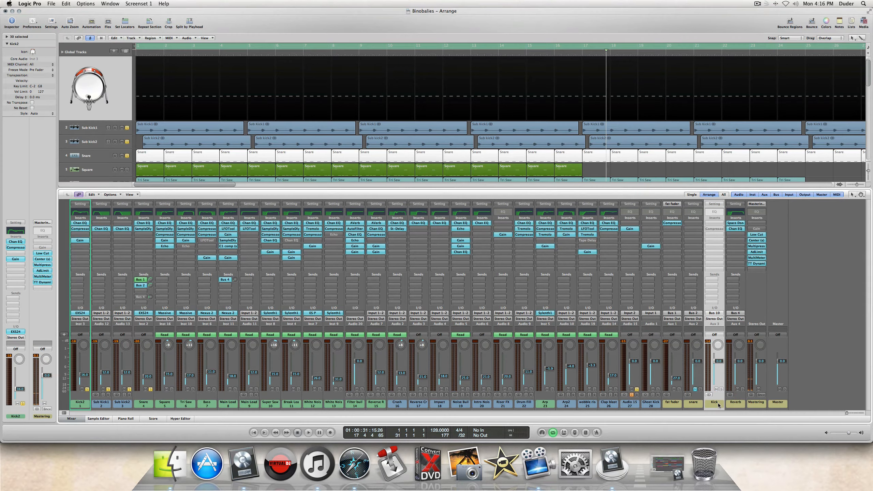
key(Delete)
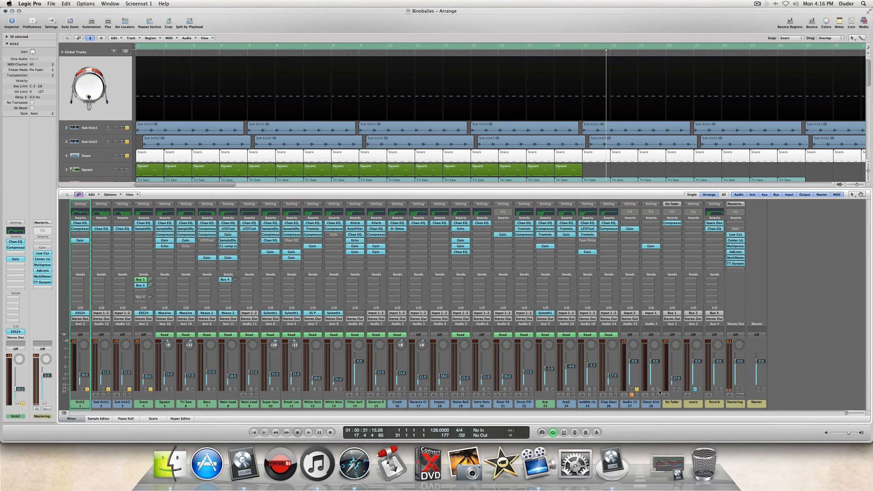
scroll(107, 107, up, 1)
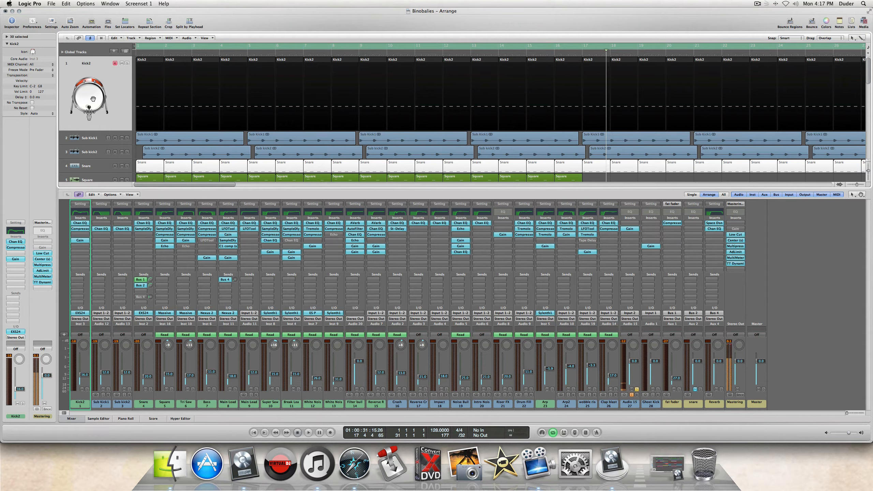
Step: Select the Snare track and activate its bypassed Bus 4 reverb send
scroll(90, 100, down, 1)
scroll(105, 159, down, 2)
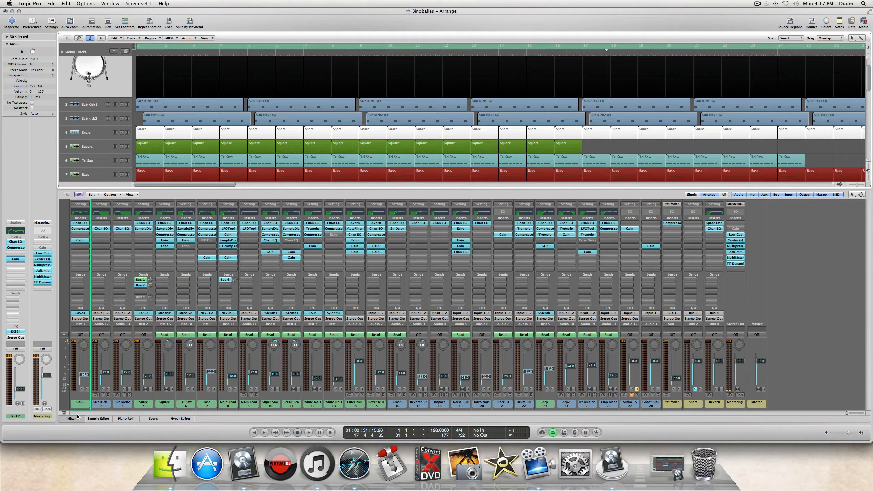
click(91, 134)
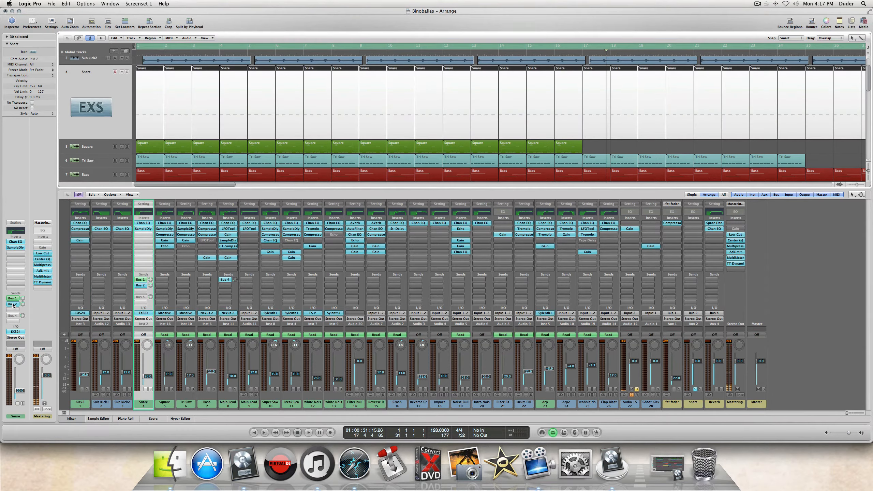
click(10, 315)
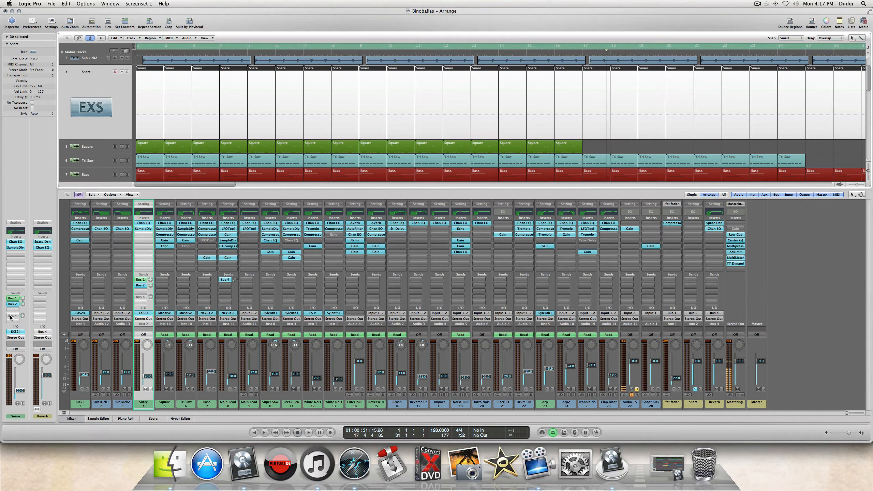
click(11, 315)
Step: Load the 1.5s Piano Warmth preset from Medium Spaces, Rooms in the Reverb aux's Space Designer, and close the plug-in
click(717, 400)
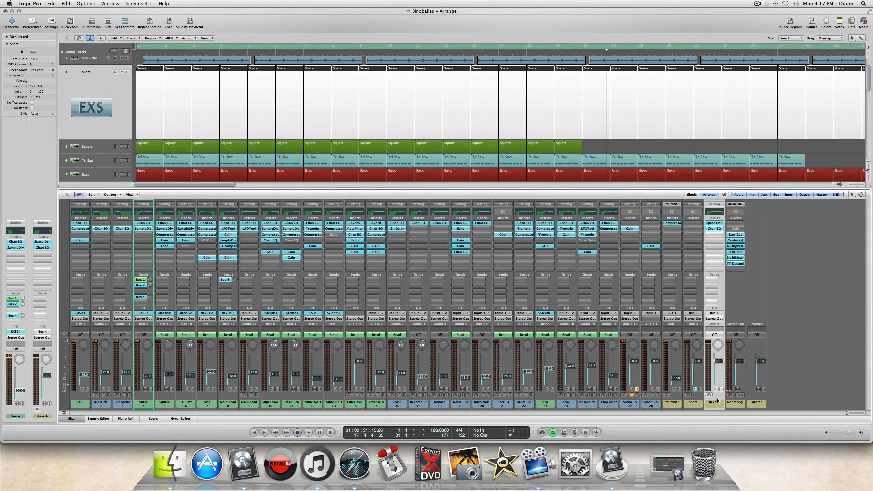
click(713, 223)
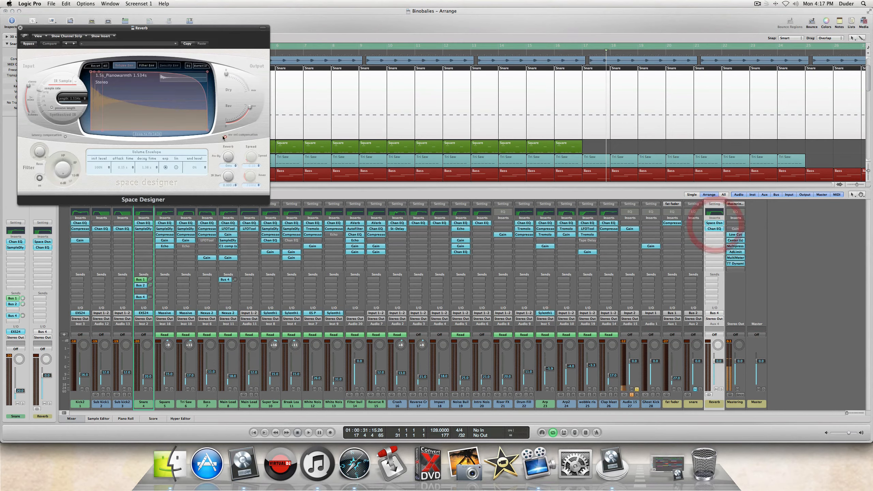
click(110, 44)
mouse_move(212, 112)
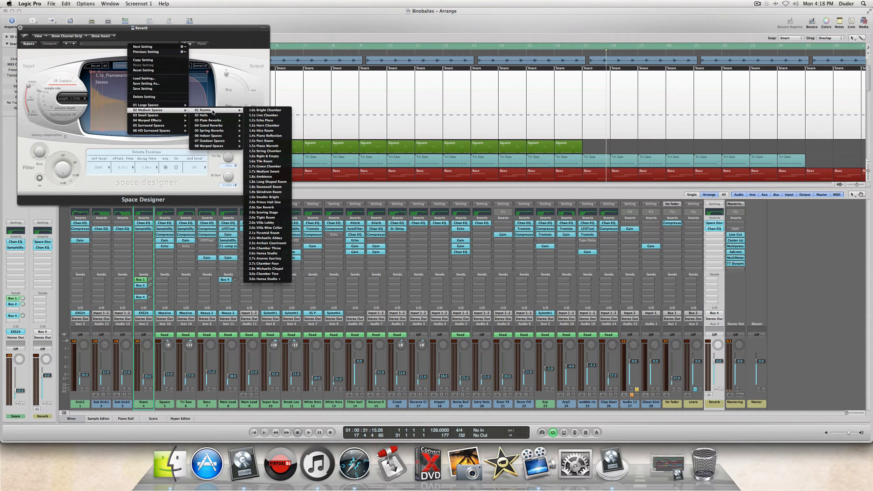
click(273, 146)
click(20, 28)
scroll(447, 120, down, 5)
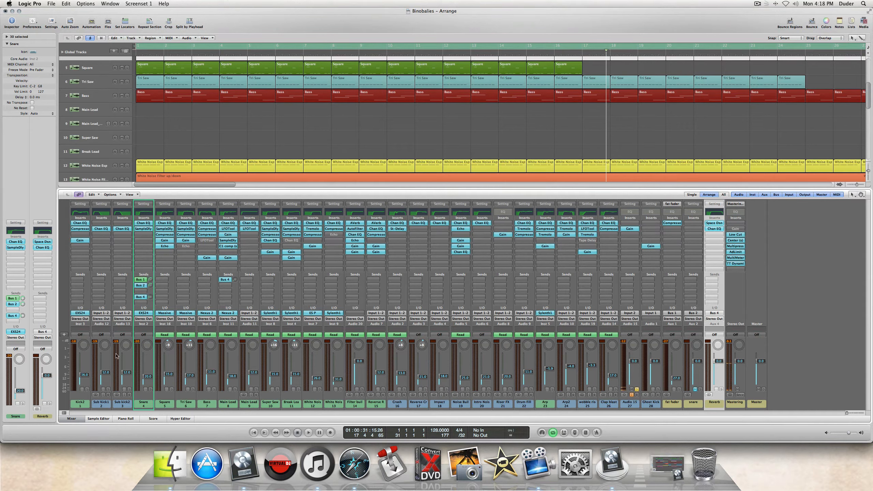
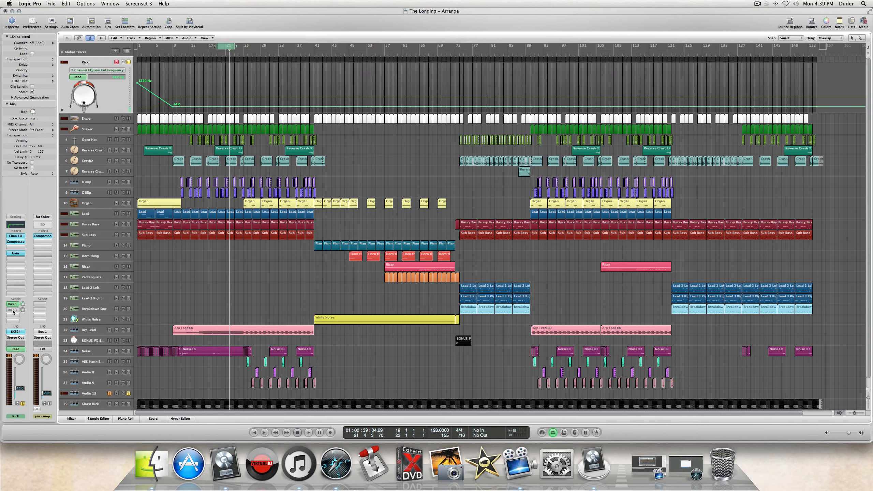
Step: Activate the Kick's Bus 3 reverb send in The Longing and compare playback with the send off and on
click(14, 311)
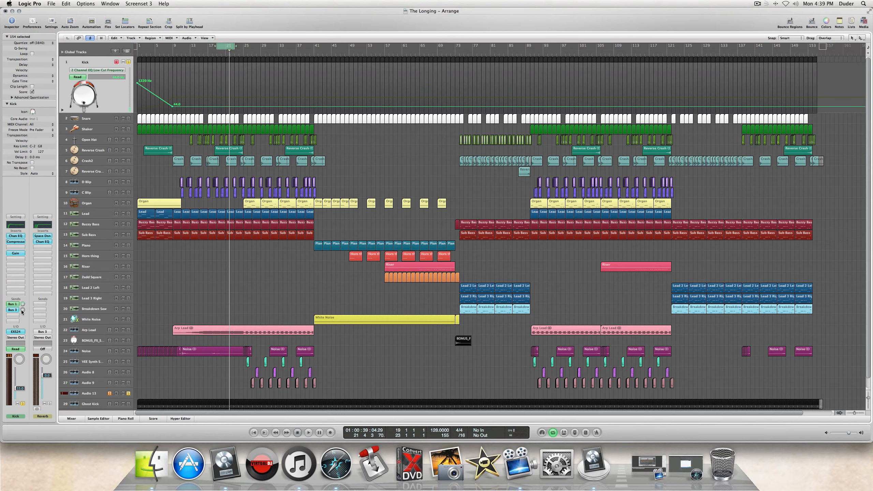
key(space)
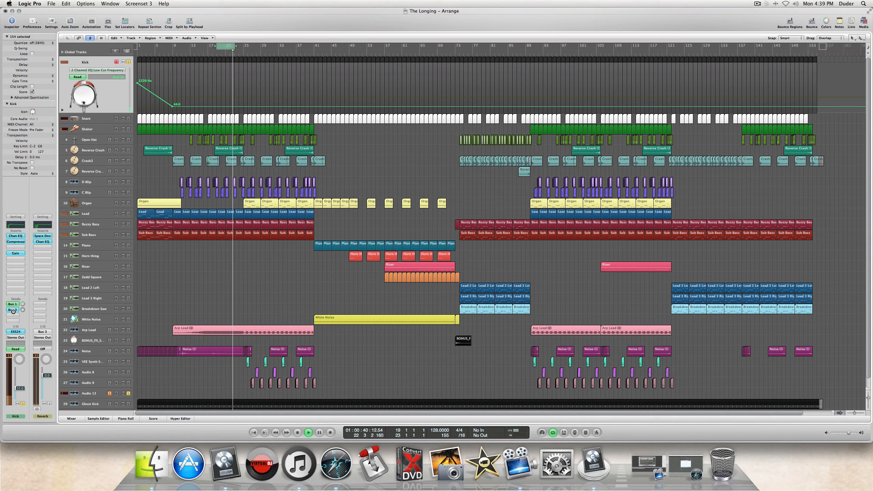
click(13, 311)
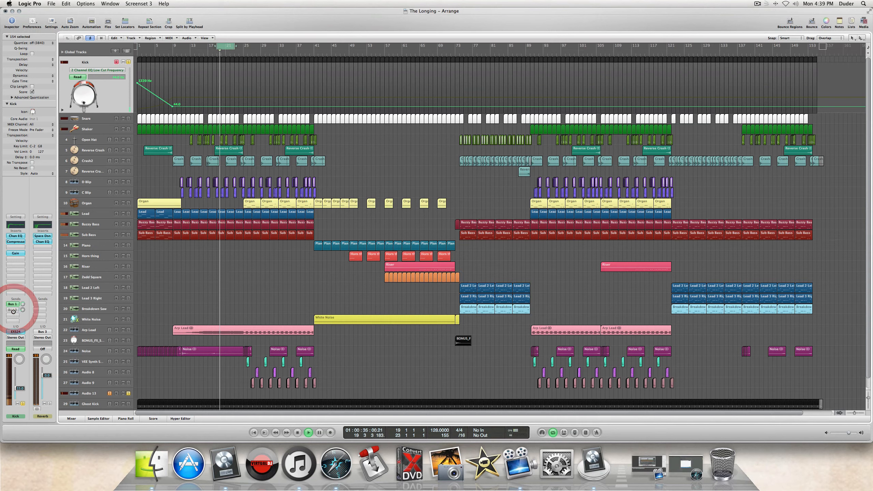
alt+click(13, 311)
key(space)
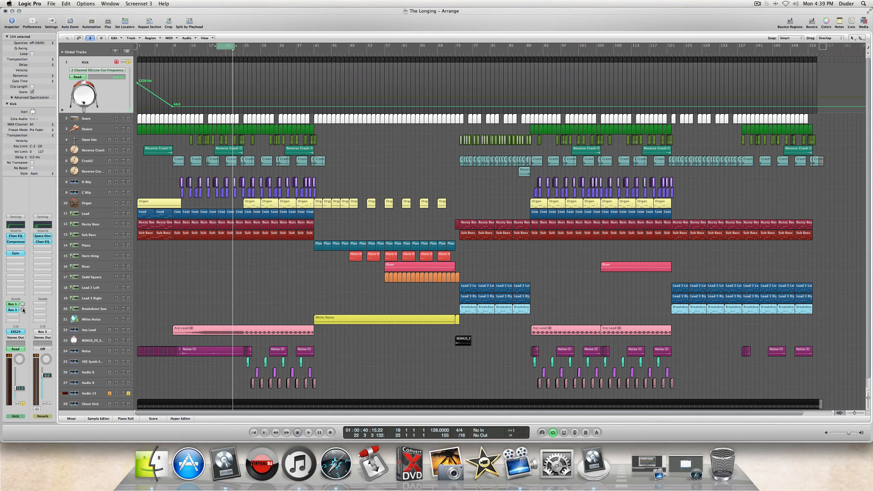
Step: Solo the Snare instead of the Kick and inspect its sample in the EXS24 instrument editor
click(128, 63)
click(129, 119)
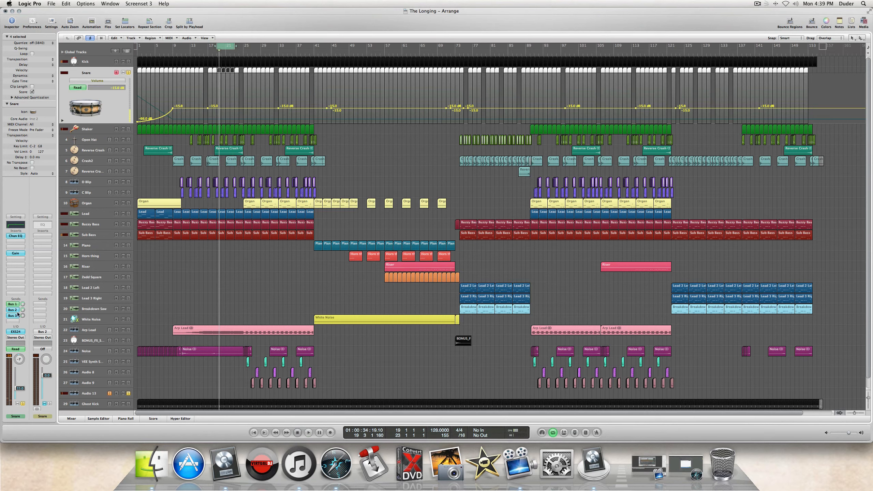
click(16, 331)
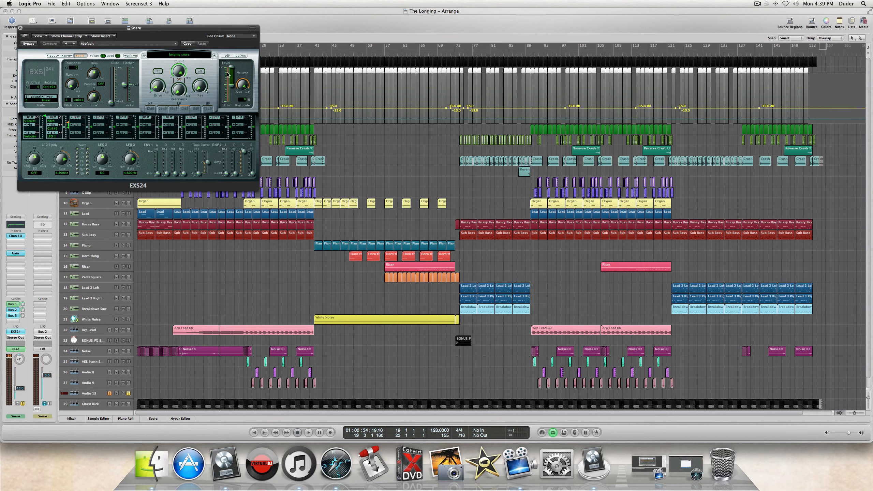
click(228, 55)
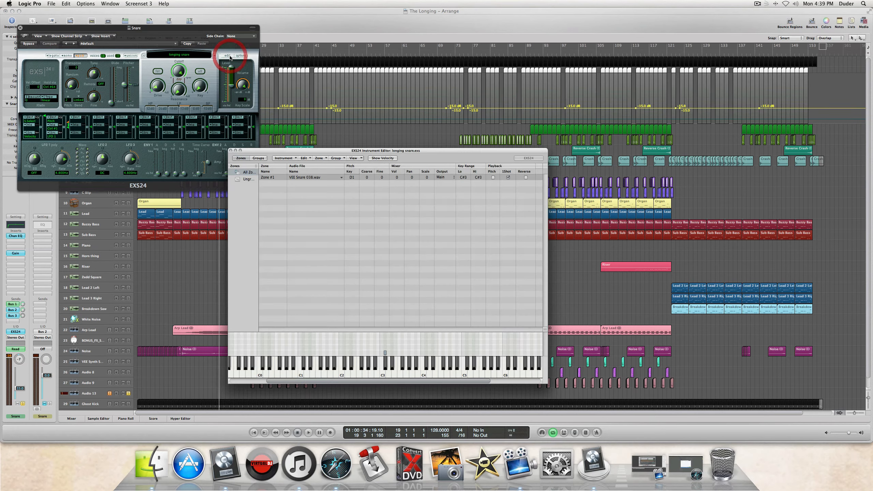
click(231, 150)
click(20, 27)
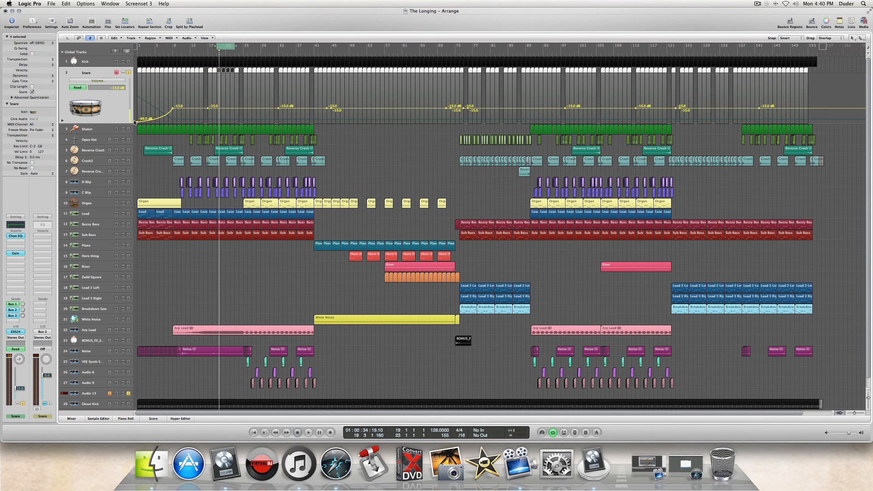
Step: Check the settings of the Gain plug-in on the Snare channel
scroll(134, 122, down, 1)
double_click(15, 253)
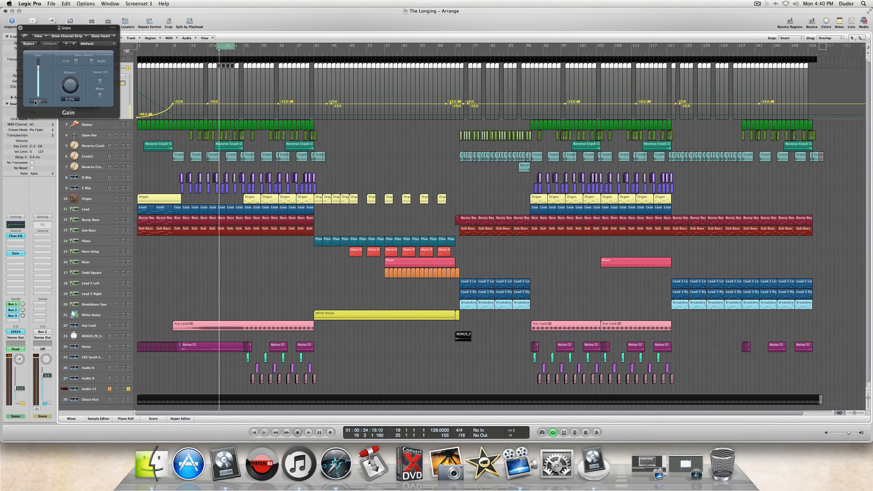
click(20, 28)
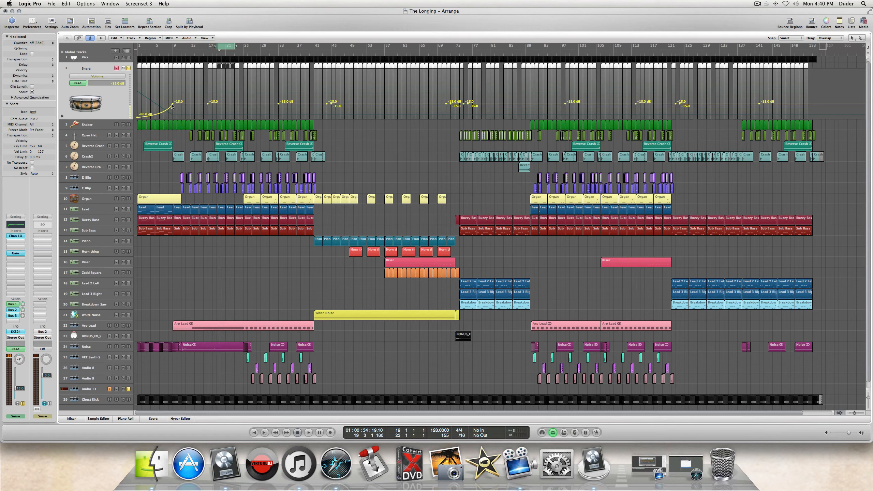
Step: Delete the Snare's volume automation point near bar 17 and hide the track automation
click(208, 103)
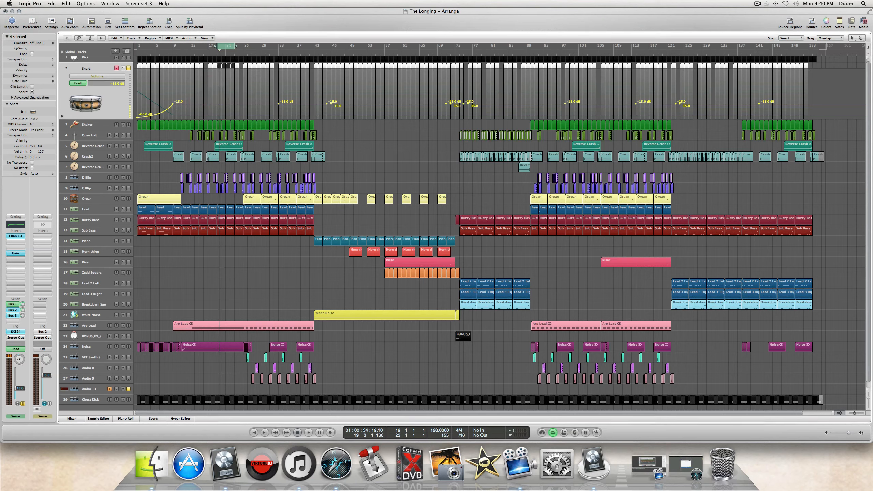
drag(277, 105, 376, 104)
key(a)
Step: Open the Snare's Channel EQ and bypass the track's Bus 1 and Bus 3 sends, leaving only Bus 2 active
click(15, 237)
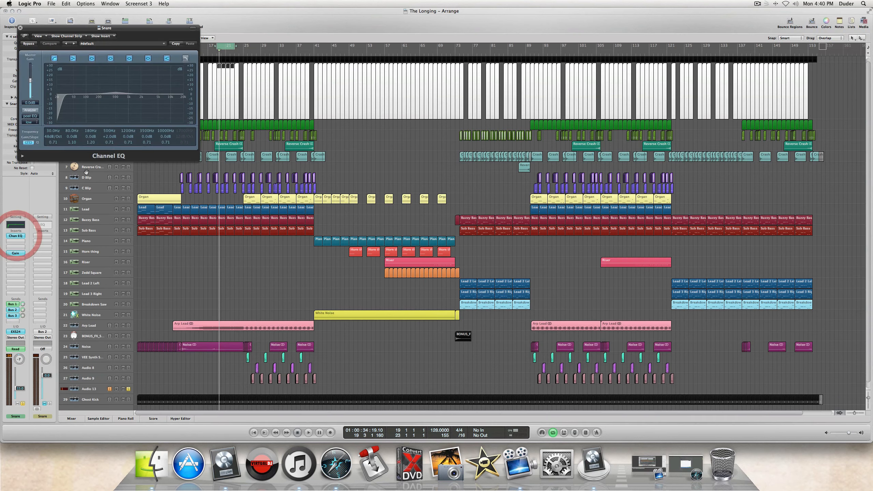
alt+click(10, 305)
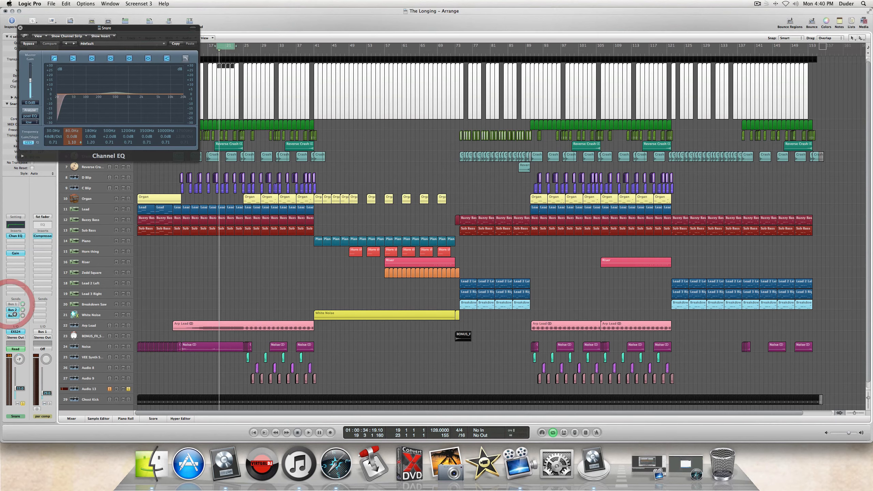
alt+click(15, 310)
click(15, 316)
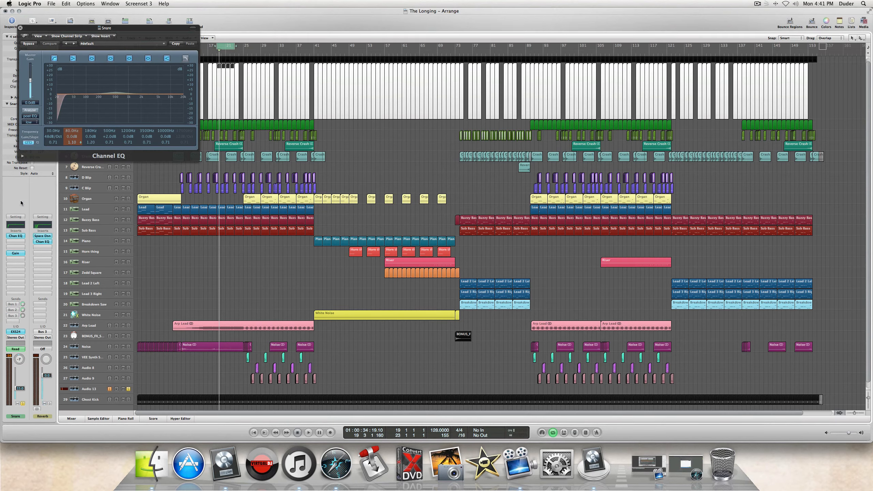
click(8, 310)
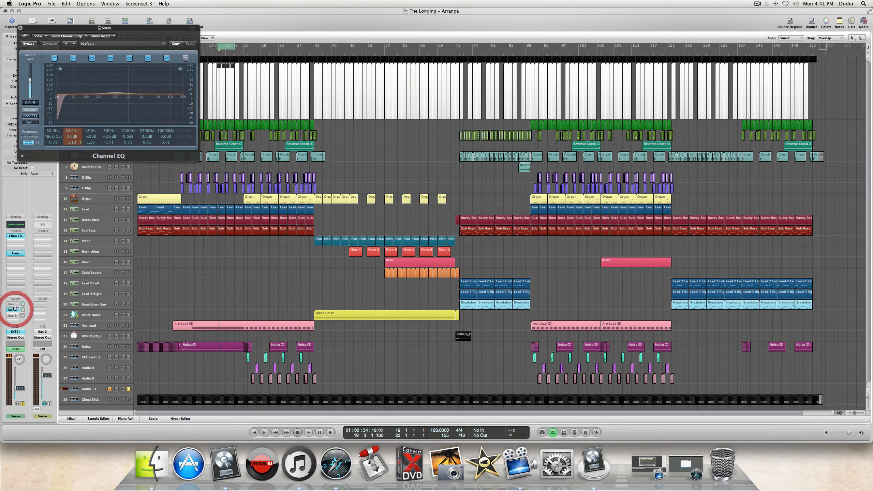
Step: Compare the Snare's playback with the Channel EQ bypassed and active, and close the EQ with it active
drag(110, 28, 275, 98)
key(space)
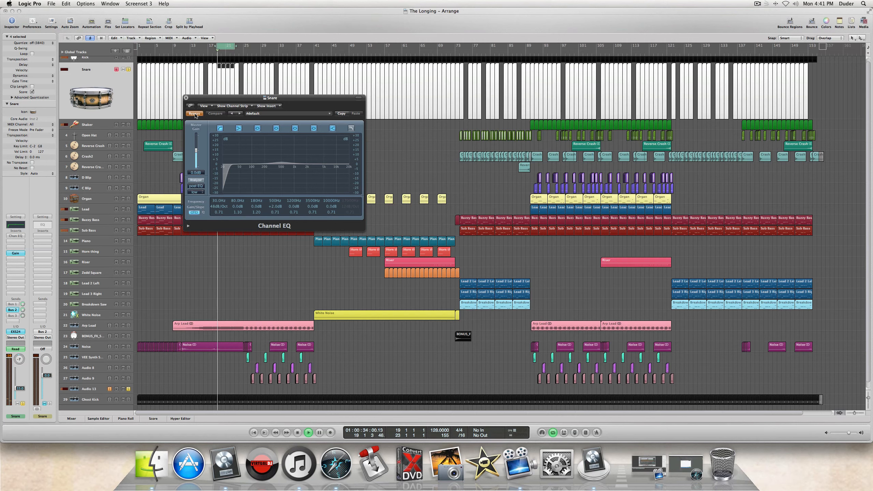
click(195, 114)
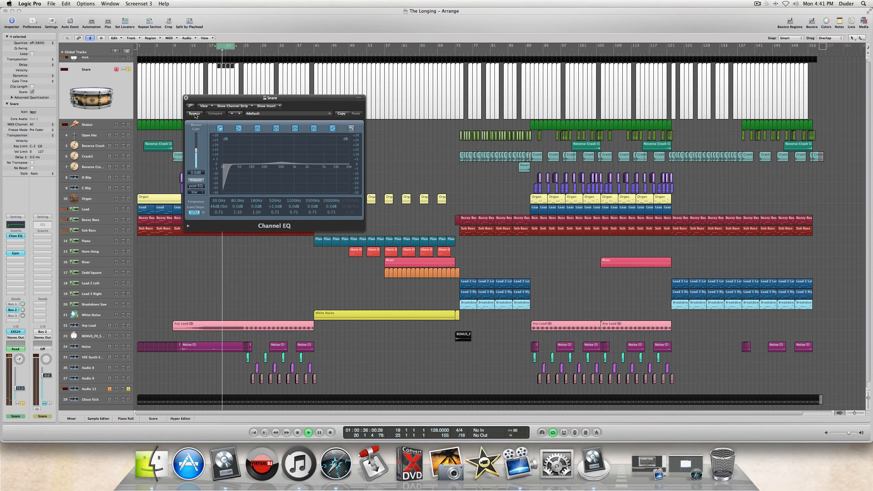
click(195, 114)
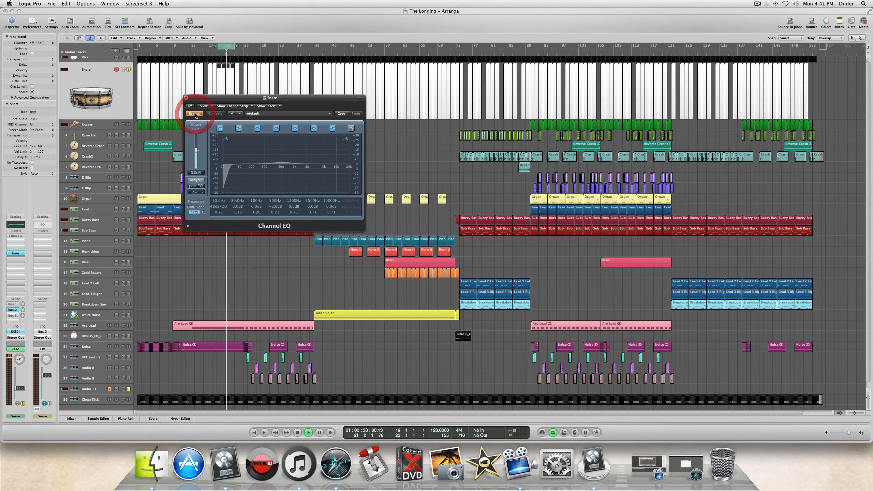
click(191, 113)
key(space)
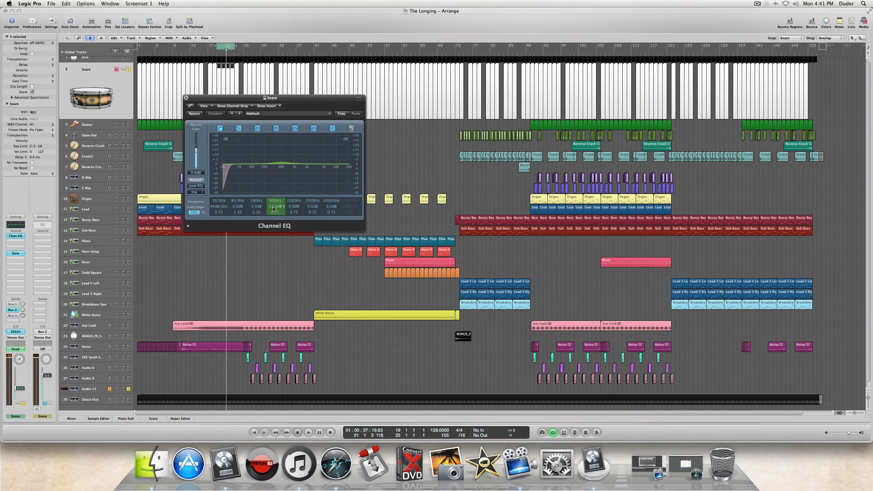
click(186, 98)
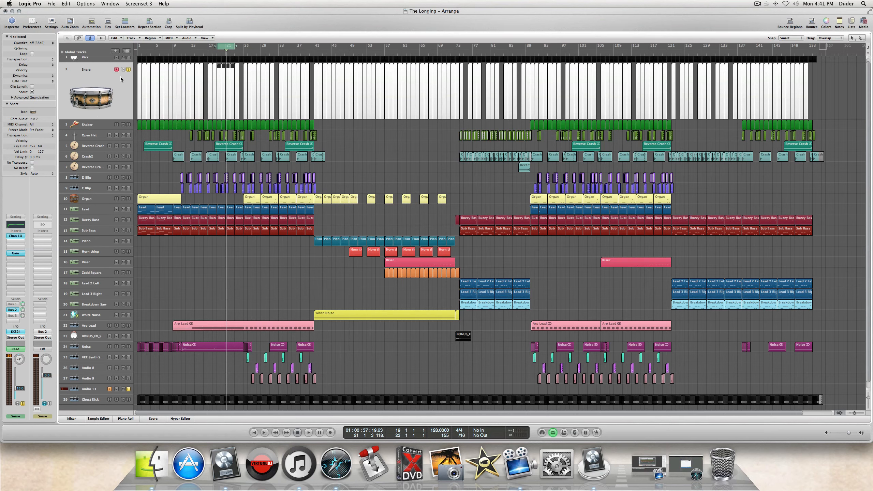
Step: Reactivate the Snare's Bus 1 send, compare playback with it off and on, and reactivate the Bus 3 reverb send
click(13, 303)
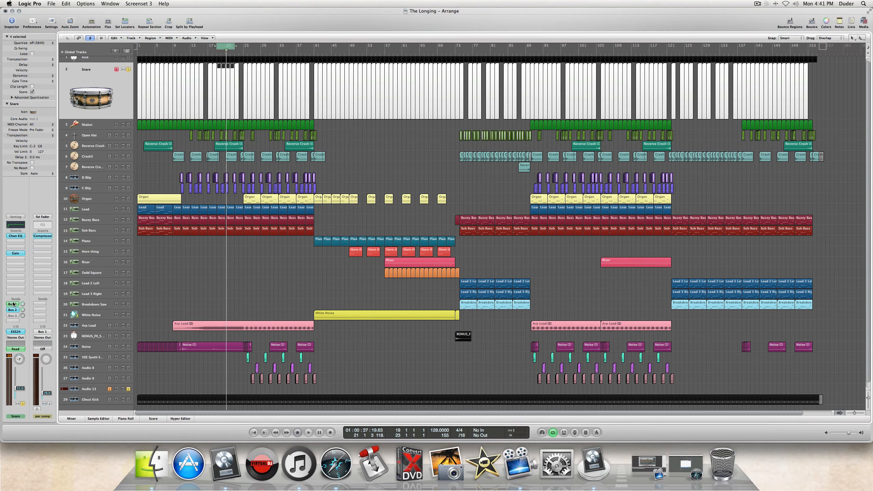
click(168, 302)
key(space)
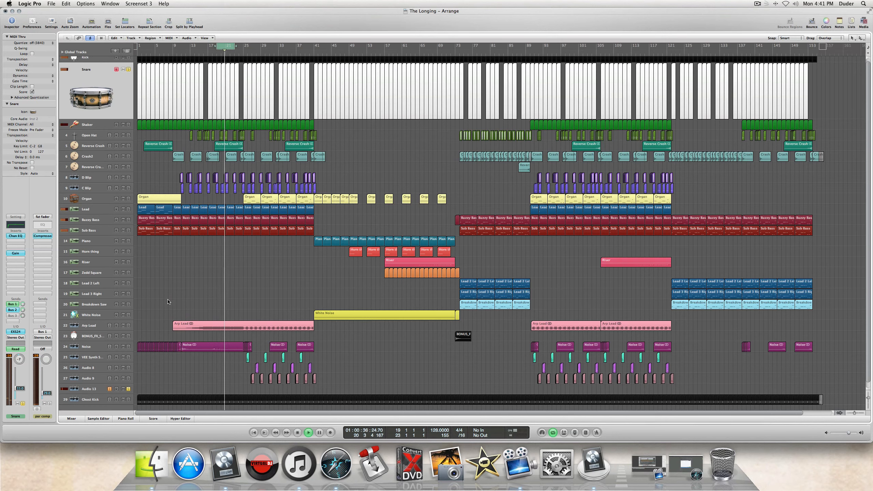
click(16, 304)
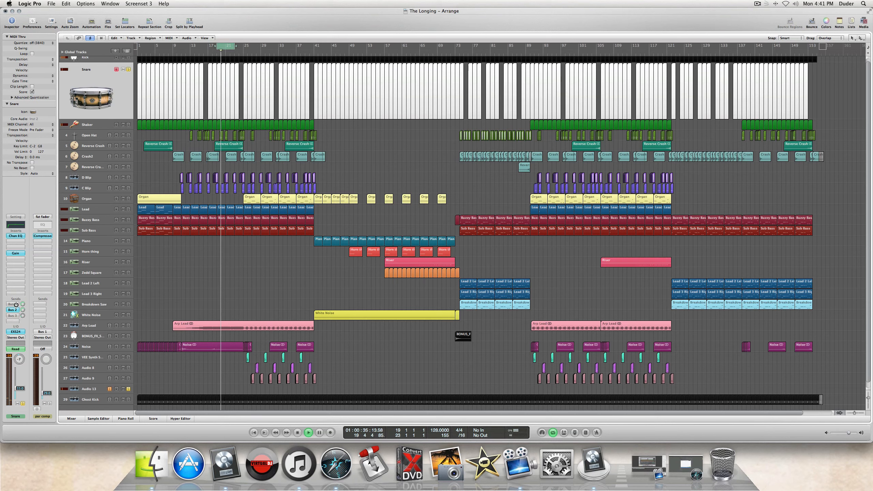
click(16, 304)
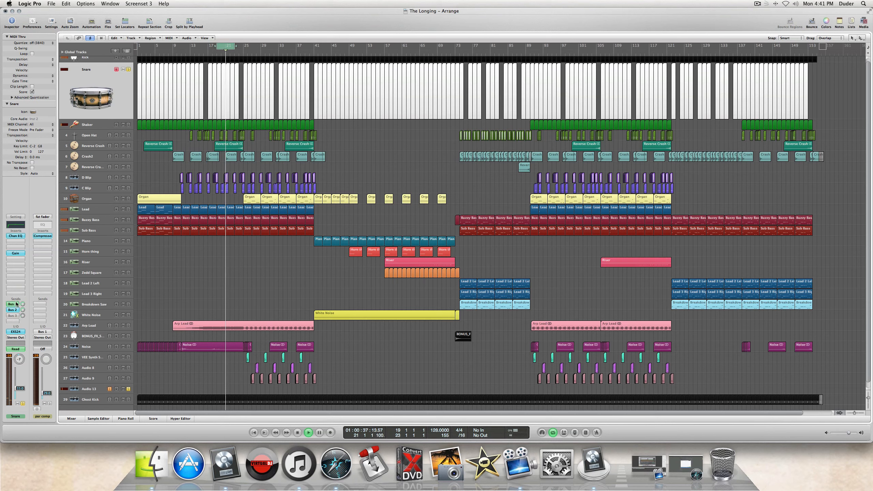
click(12, 316)
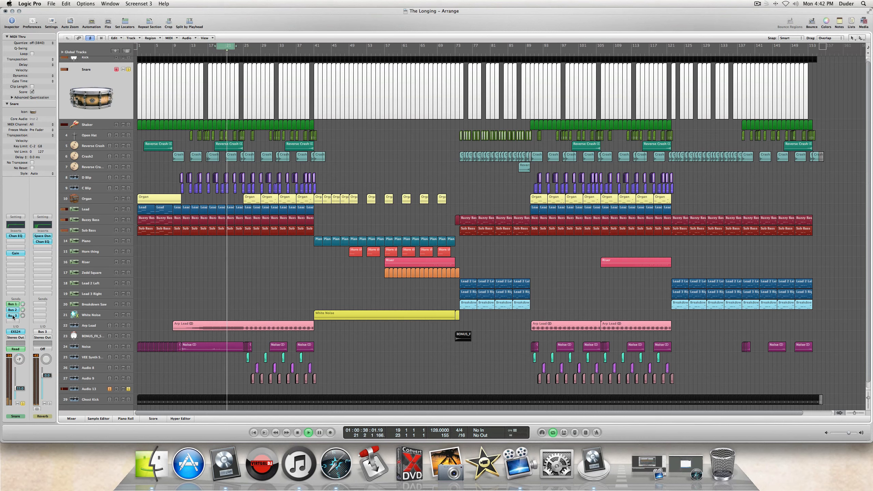
key(space)
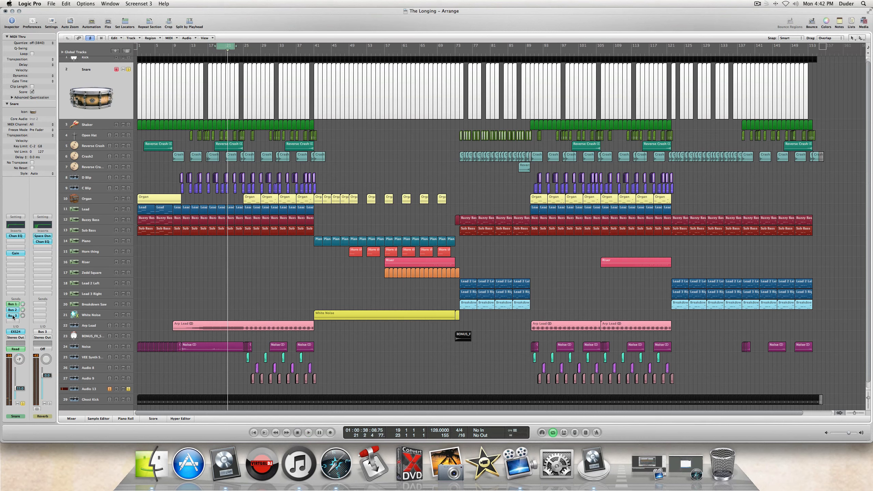